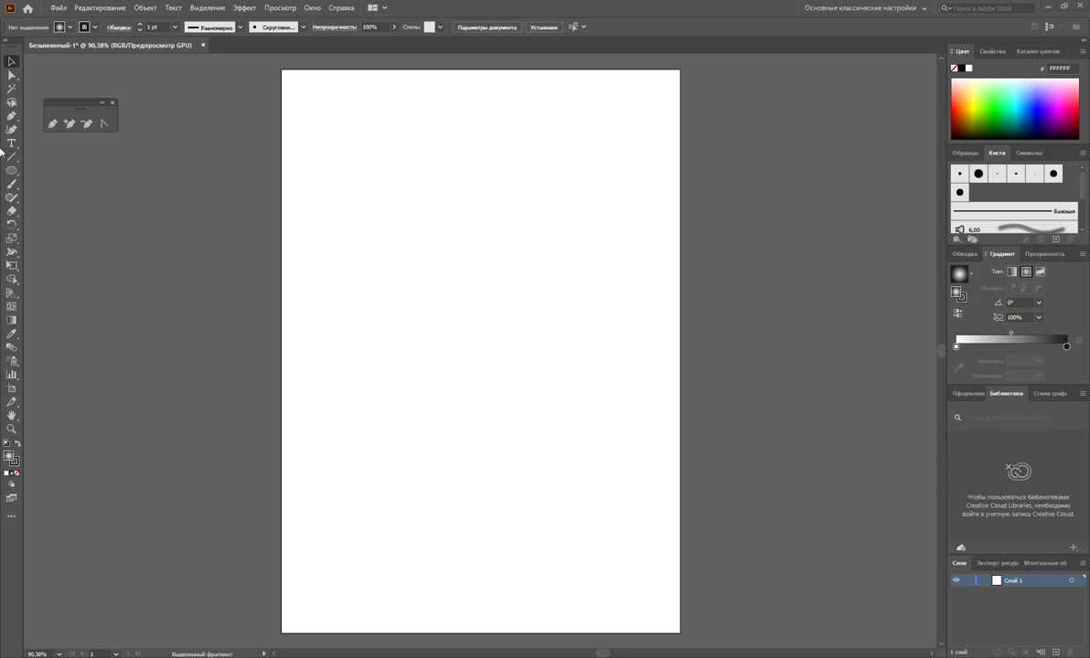
Draw a tall thin rectangle near the top left and set its fill to None.
mouse_move(11, 170)
mouse_down()
mouse_move(53, 179)
mouse_move(55, 170)
mouse_up()
drag(380, 137, 389, 320)
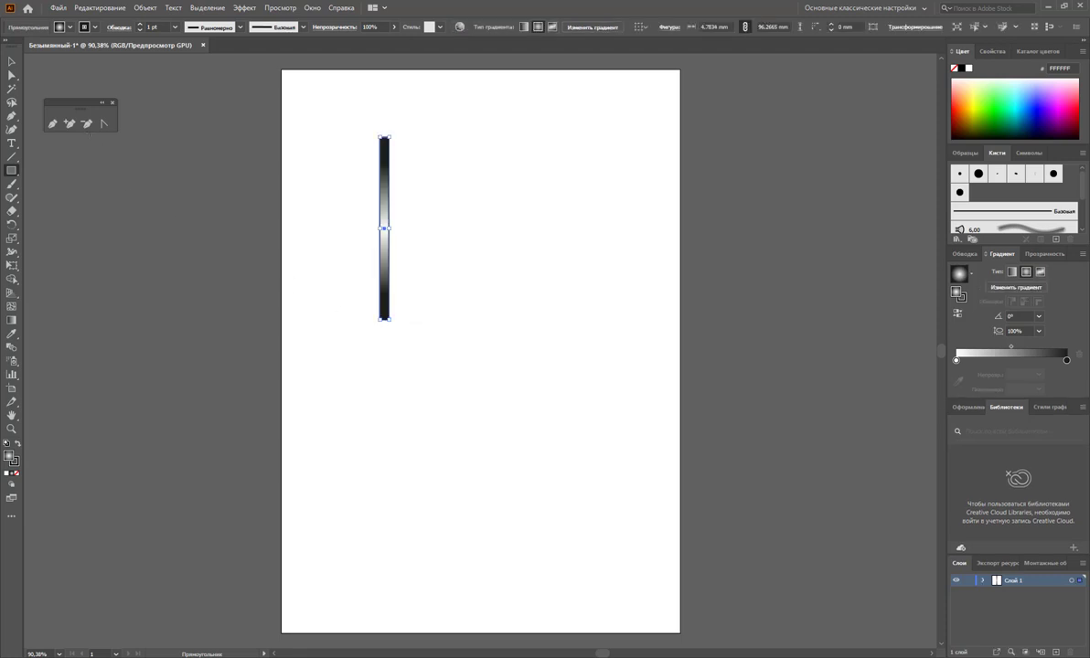
click(11, 61)
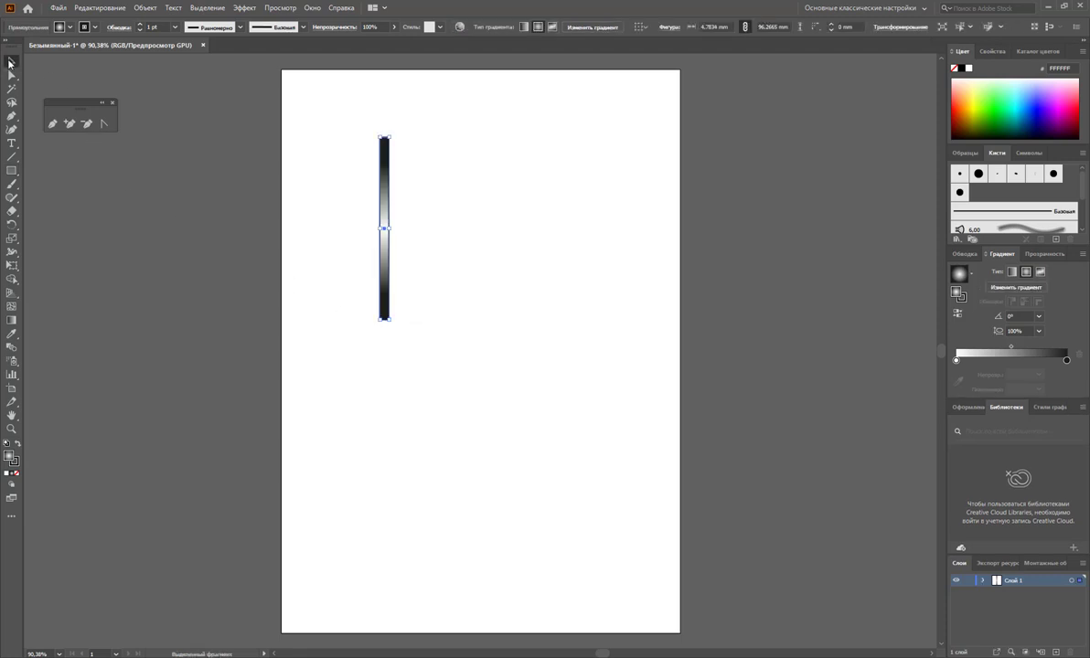
click(16, 473)
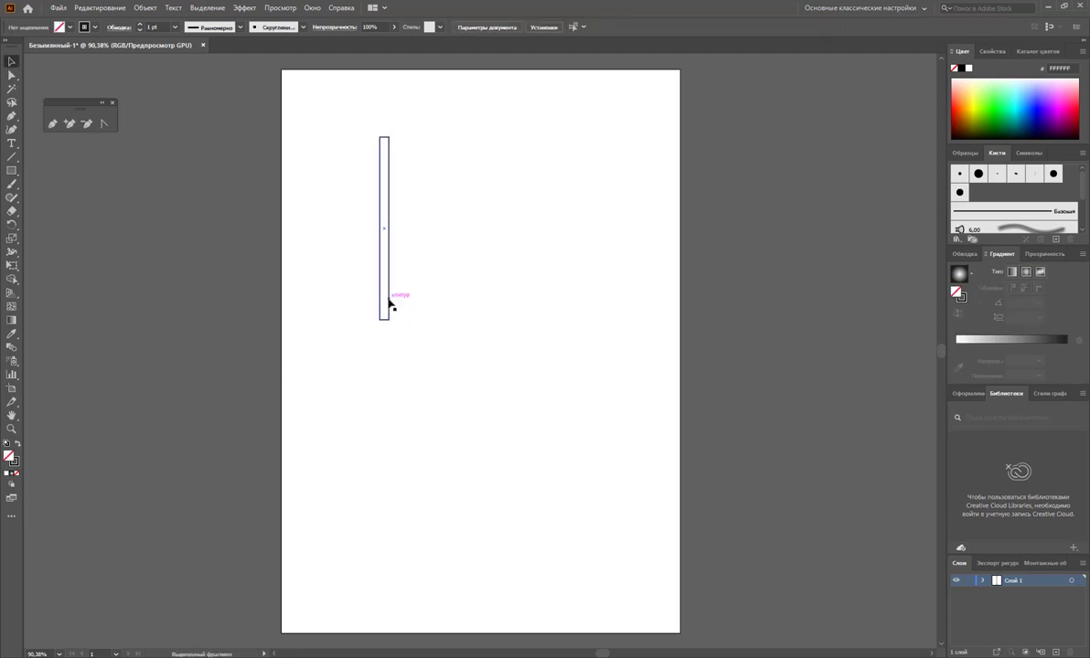
Alt-drag copies of the strip to its right, widening one to form side-by-side stripes.
drag(388, 305, 400, 303)
drag(394, 230, 392, 229)
click(434, 264)
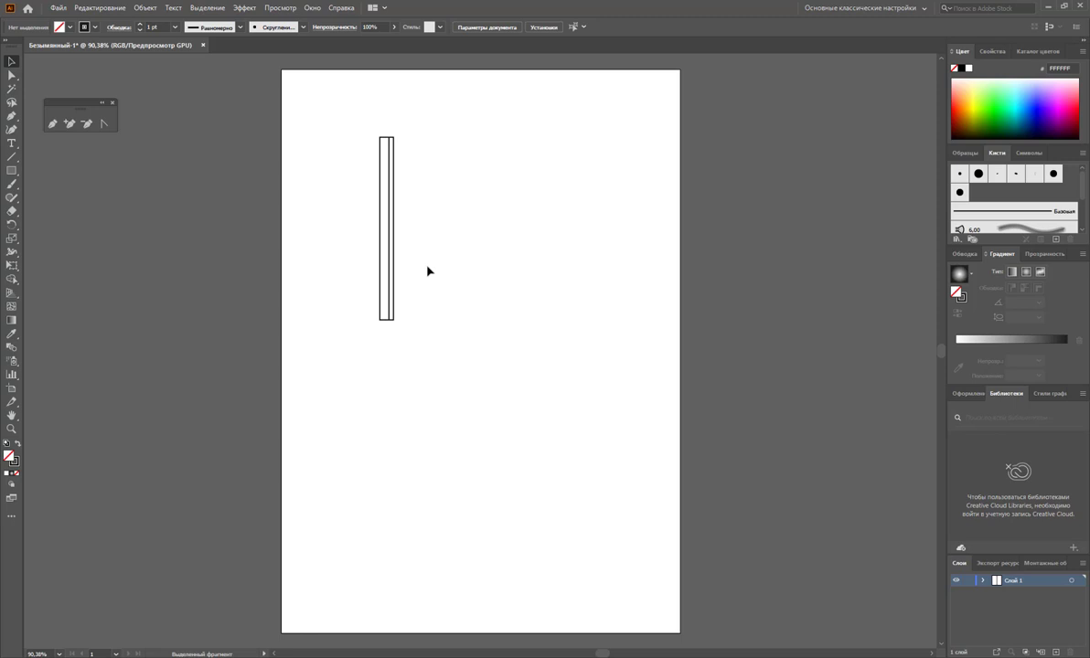
drag(395, 292, 399, 286)
drag(399, 228, 409, 232)
click(429, 270)
drag(388, 272, 409, 271)
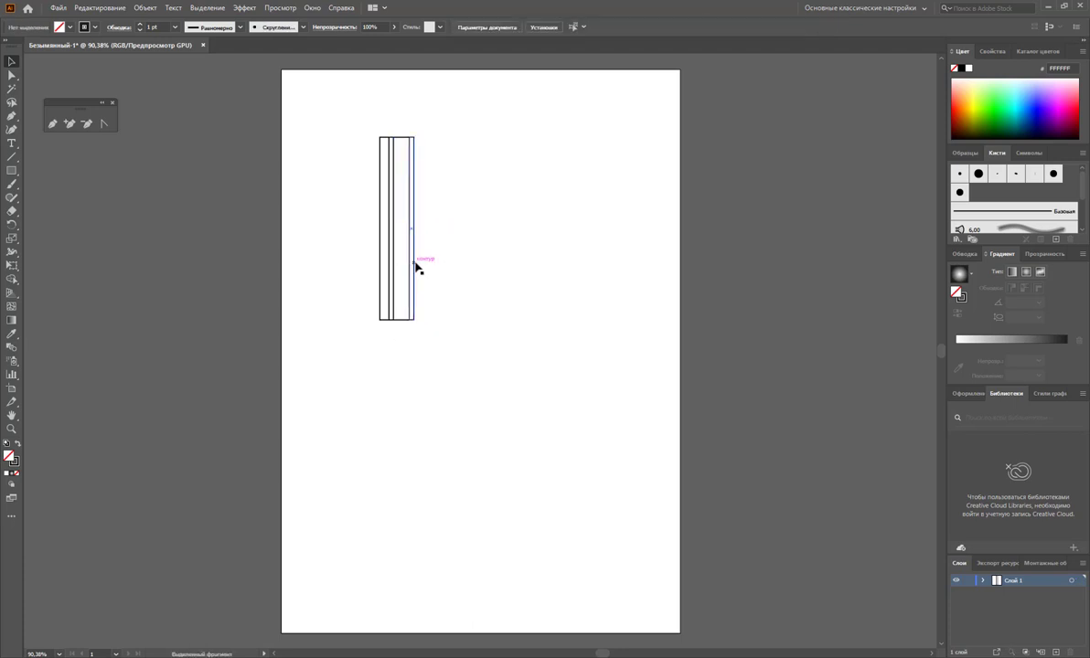
drag(415, 267, 428, 230)
click(450, 247)
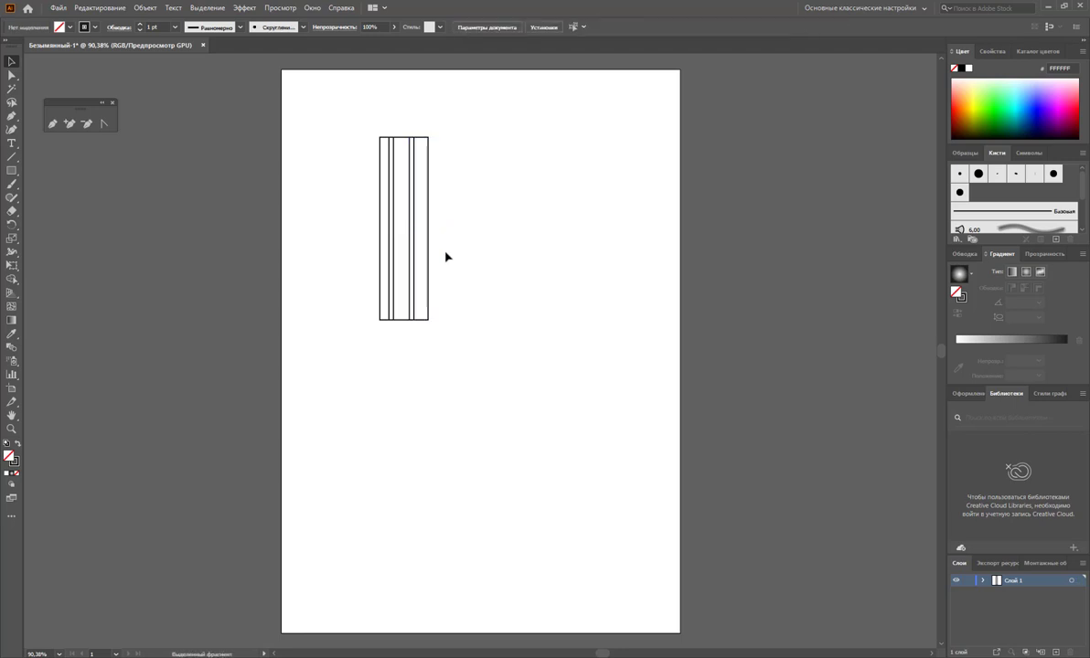
Add more duplicate strips against the right end of the block.
mouse_move(430, 271)
mouse_down()
mouse_move(446, 273)
mouse_move(445, 258)
mouse_up()
click(411, 258)
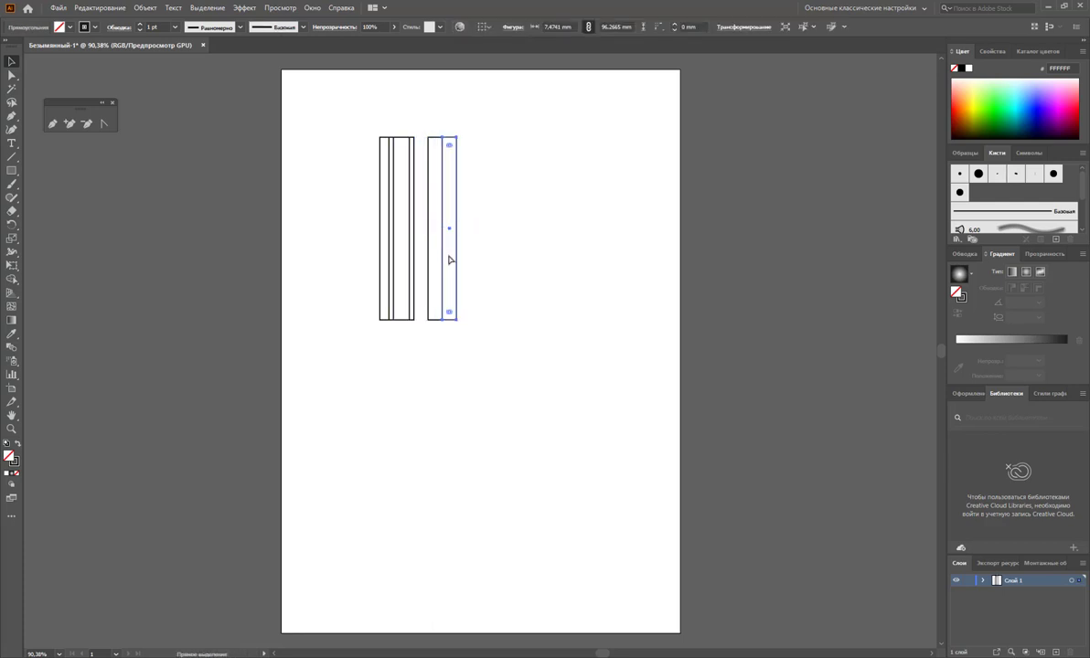
drag(458, 299, 442, 299)
click(482, 279)
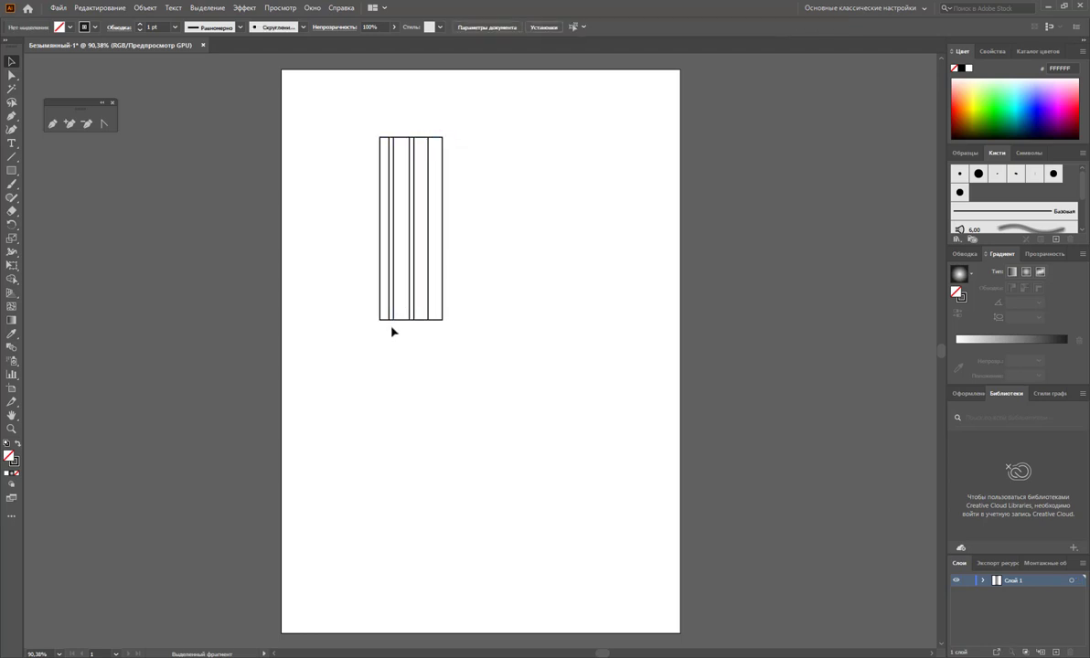
drag(391, 323, 446, 321)
drag(378, 285, 449, 286)
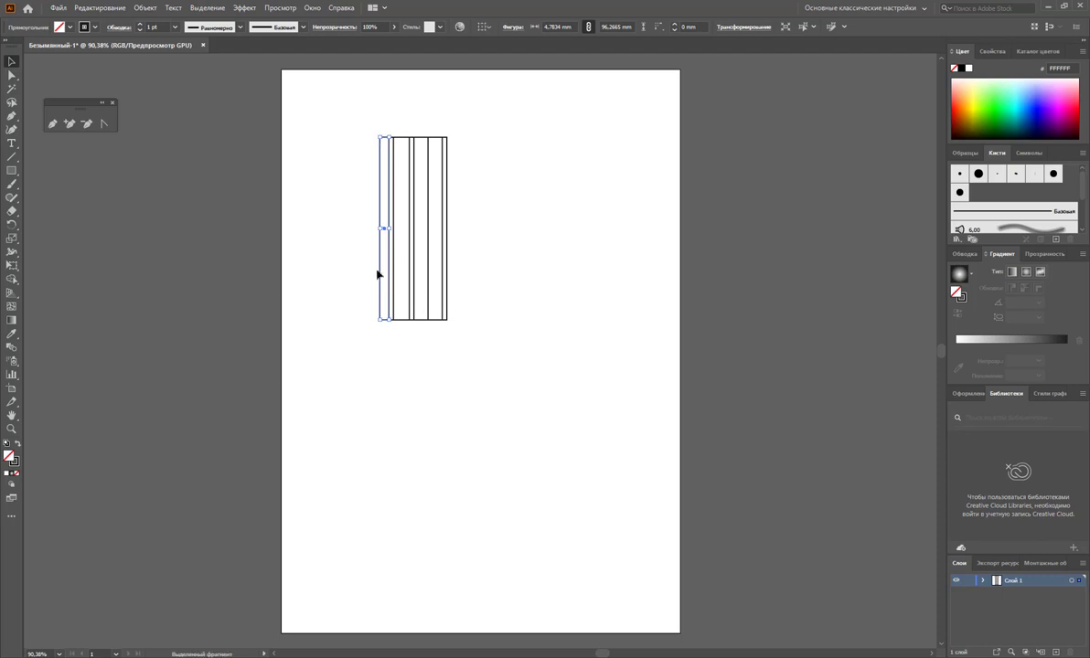
drag(381, 276, 447, 276)
Nudge the right-end strips, delete the extra one, add a final resized strip, and select all.
key(Left)
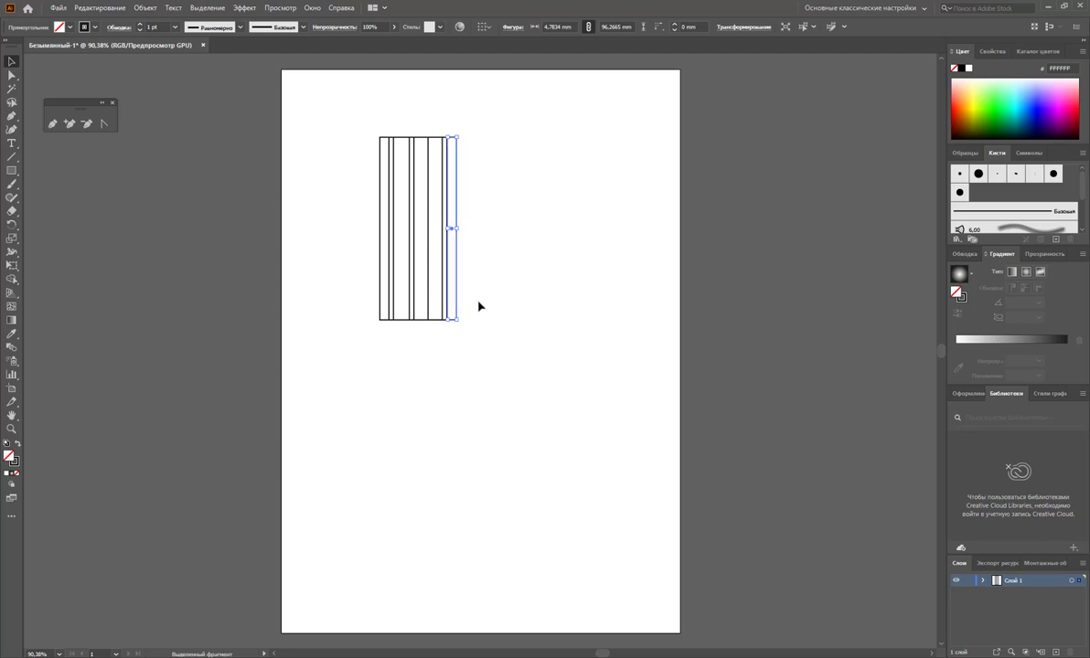
key(Right)
click(479, 311)
click(455, 314)
key(Delete)
drag(449, 291, 452, 293)
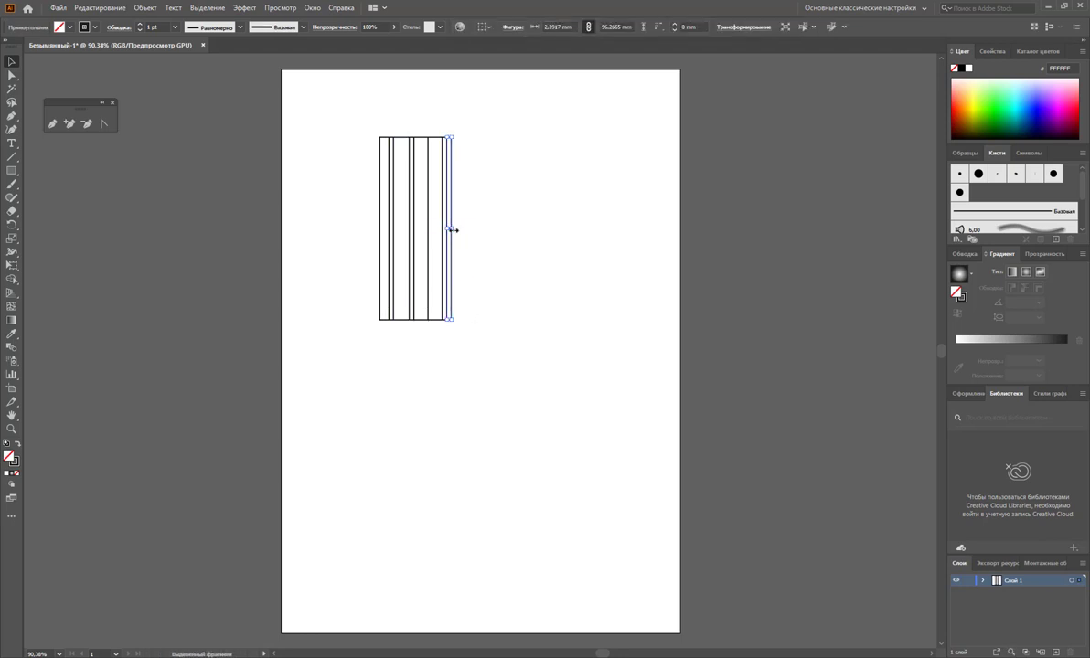
drag(450, 229, 457, 229)
key(ctrl+a)
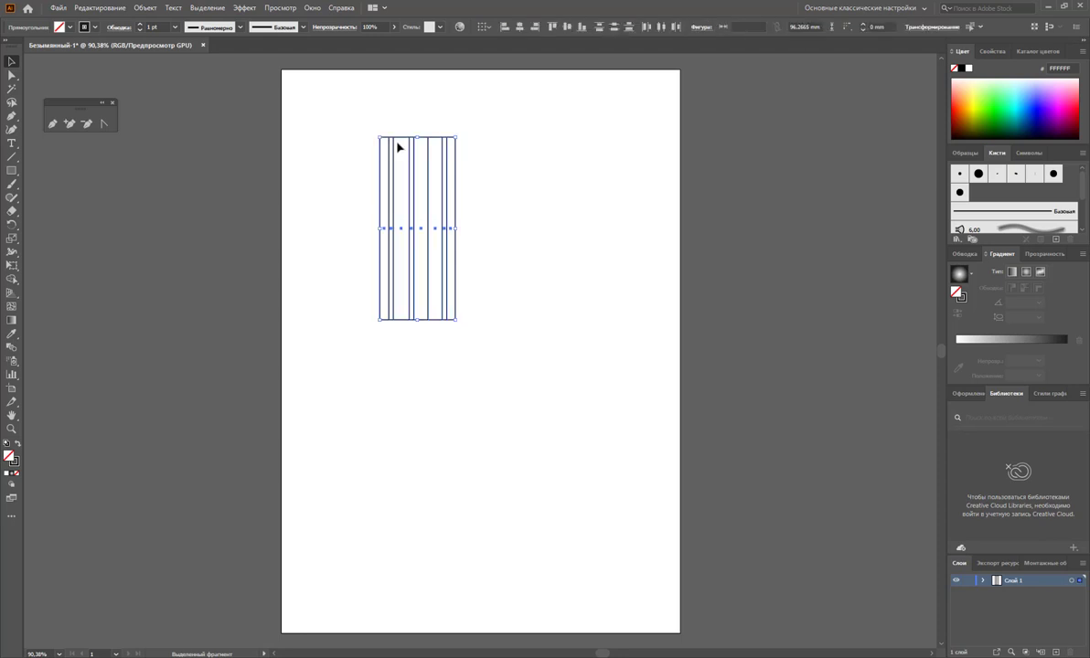
Shorten the stripes into a square block and zoom in around them.
drag(424, 137, 430, 241)
click(474, 276)
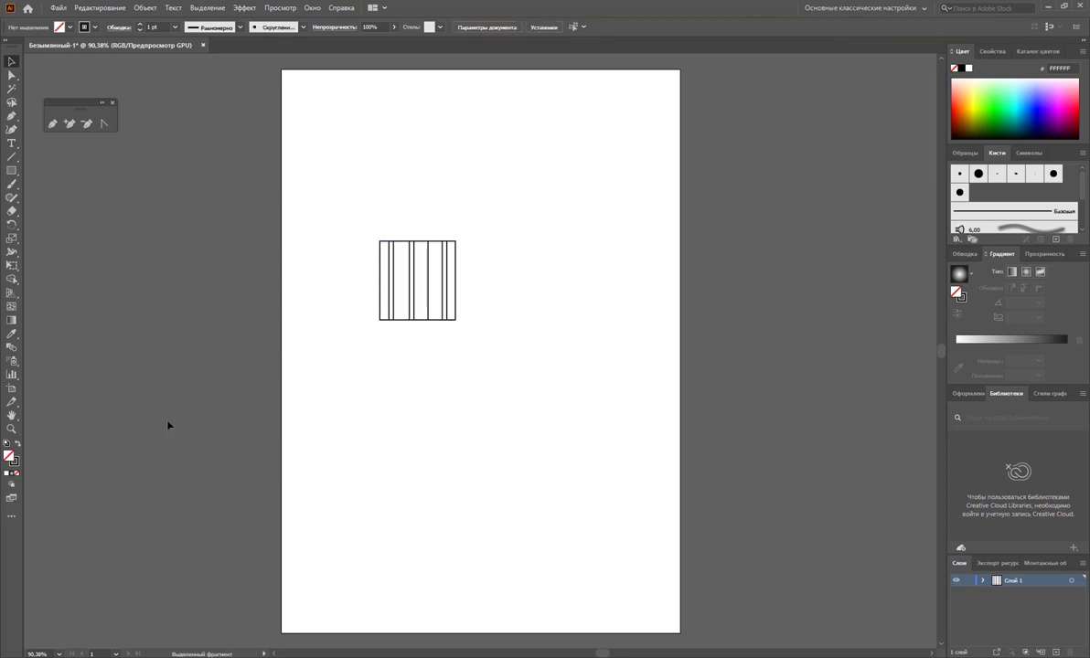
click(11, 428)
drag(408, 278, 571, 371)
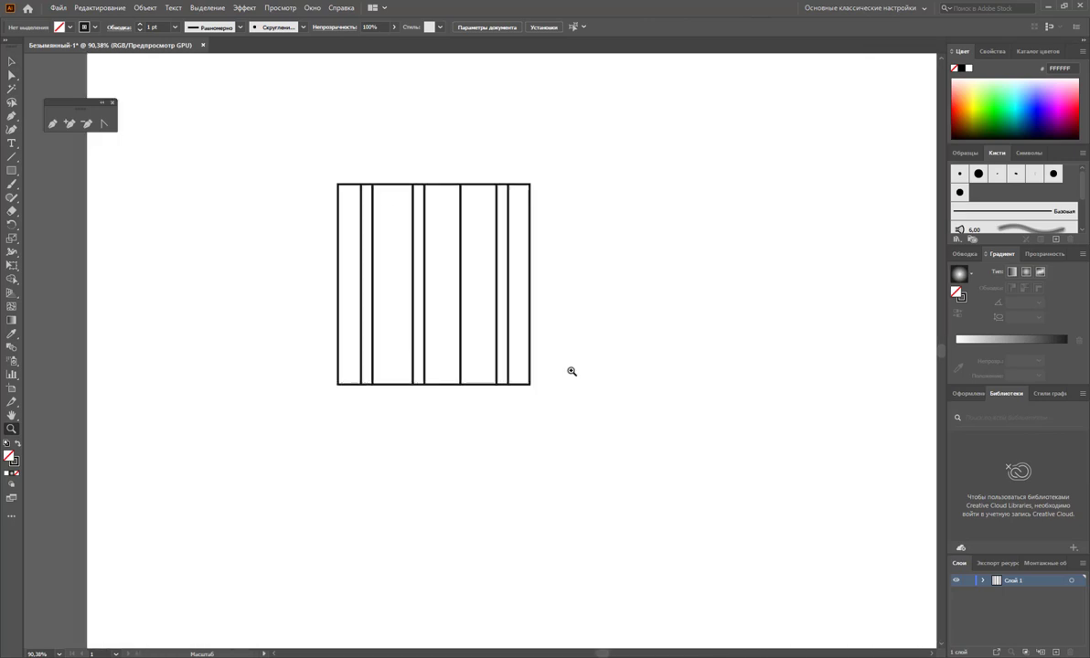
click(12, 60)
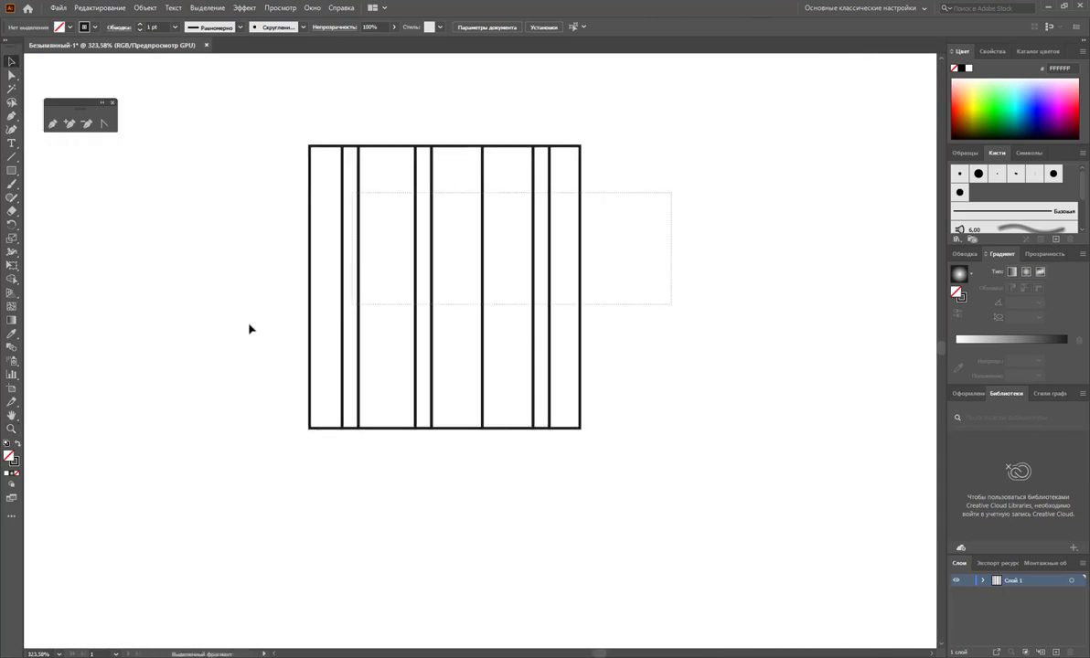
drag(248, 328, 560, 245)
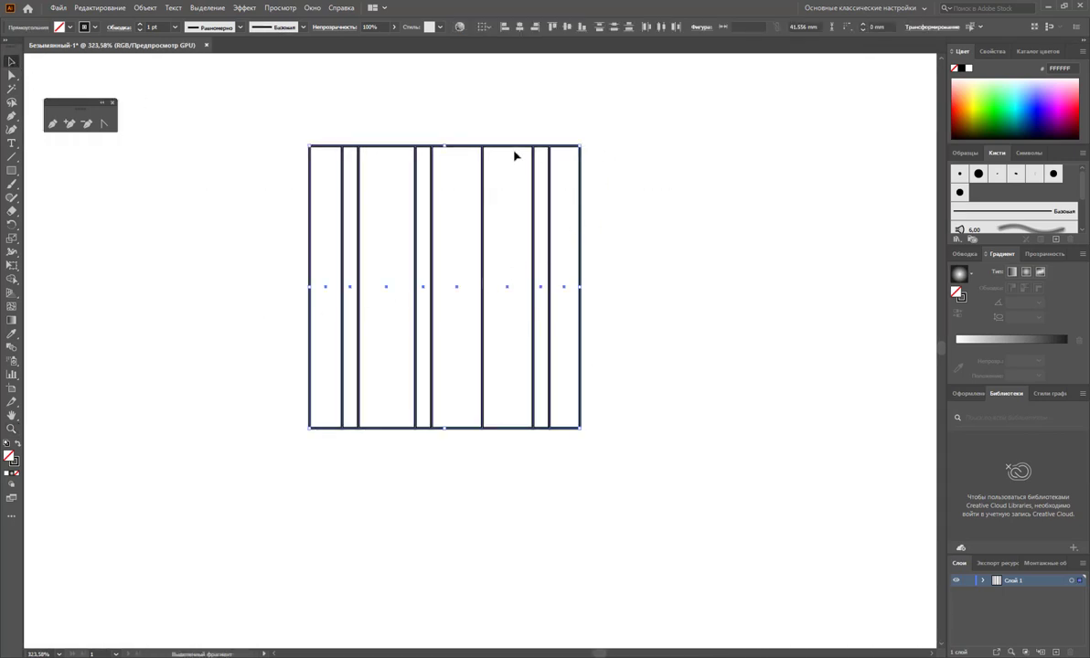
Duplicate the stripes, rotate the copy 90° and fit it over the vertical stripes.
drag(511, 151, 797, 170)
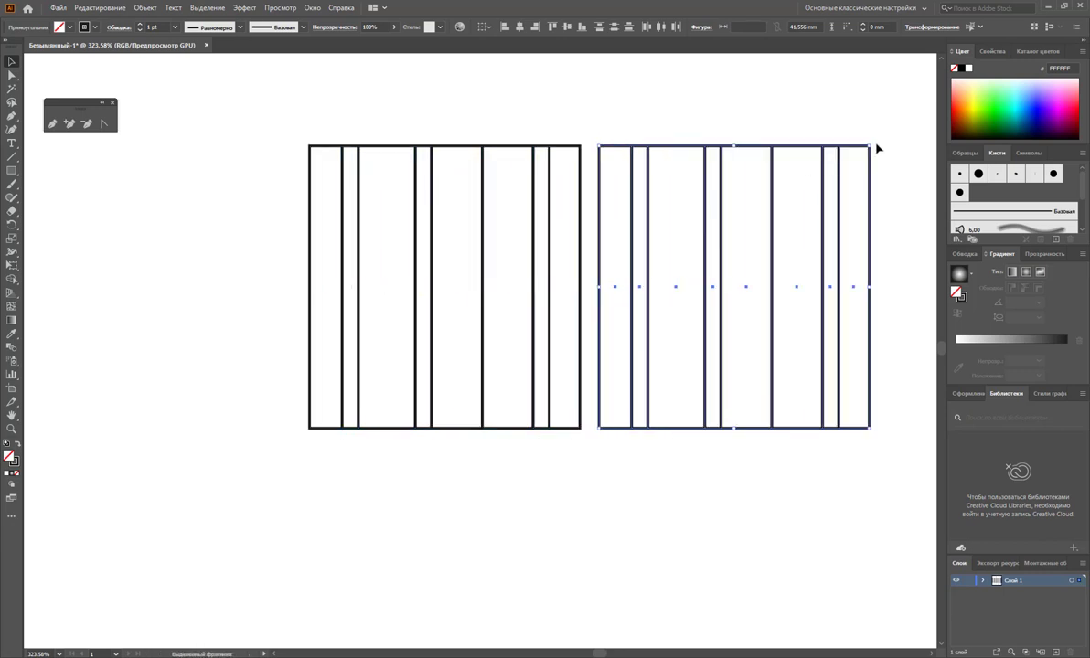
mouse_move(877, 146)
mouse_down()
mouse_move(905, 236)
mouse_move(881, 443)
mouse_move(837, 440)
mouse_up()
mouse_move(792, 281)
mouse_down()
mouse_move(498, 271)
mouse_move(508, 272)
mouse_up()
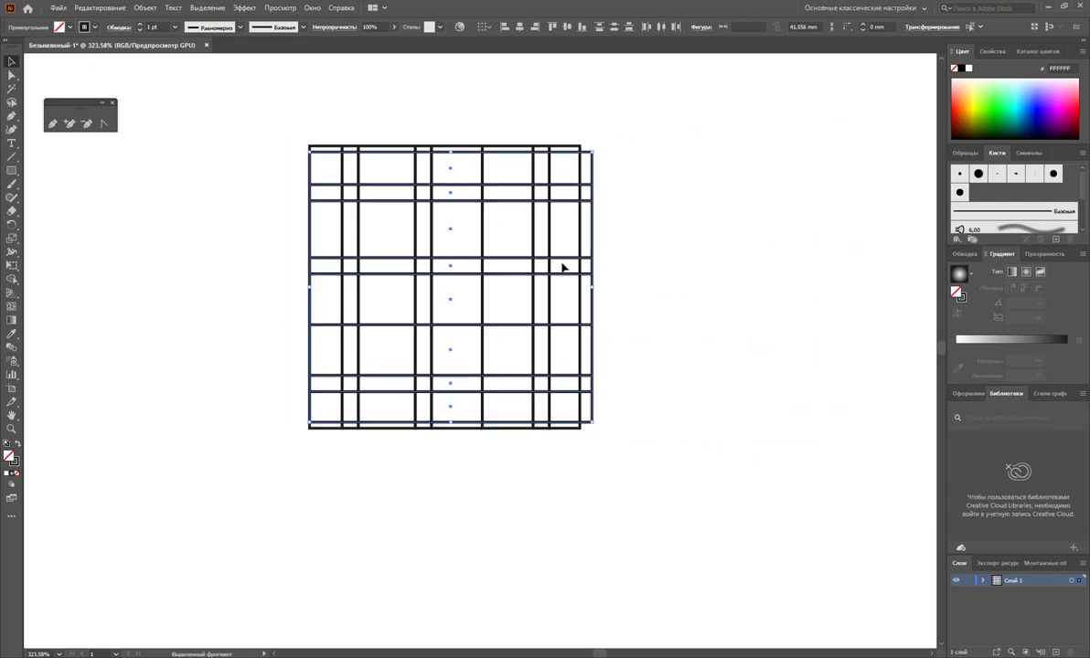
drag(595, 286, 580, 286)
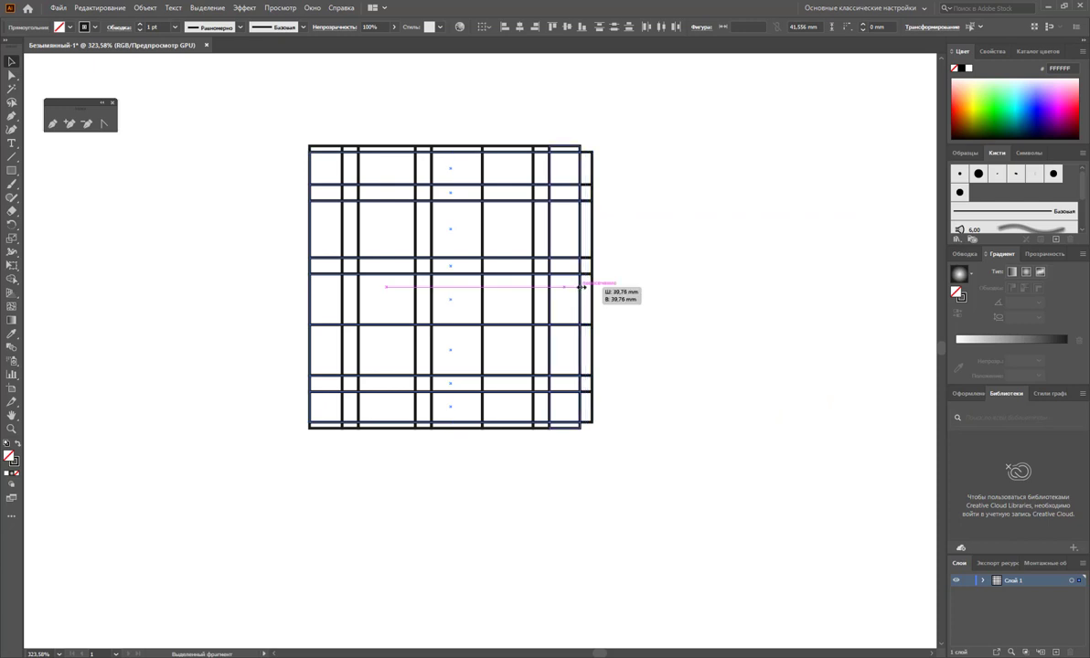
drag(444, 147, 444, 152)
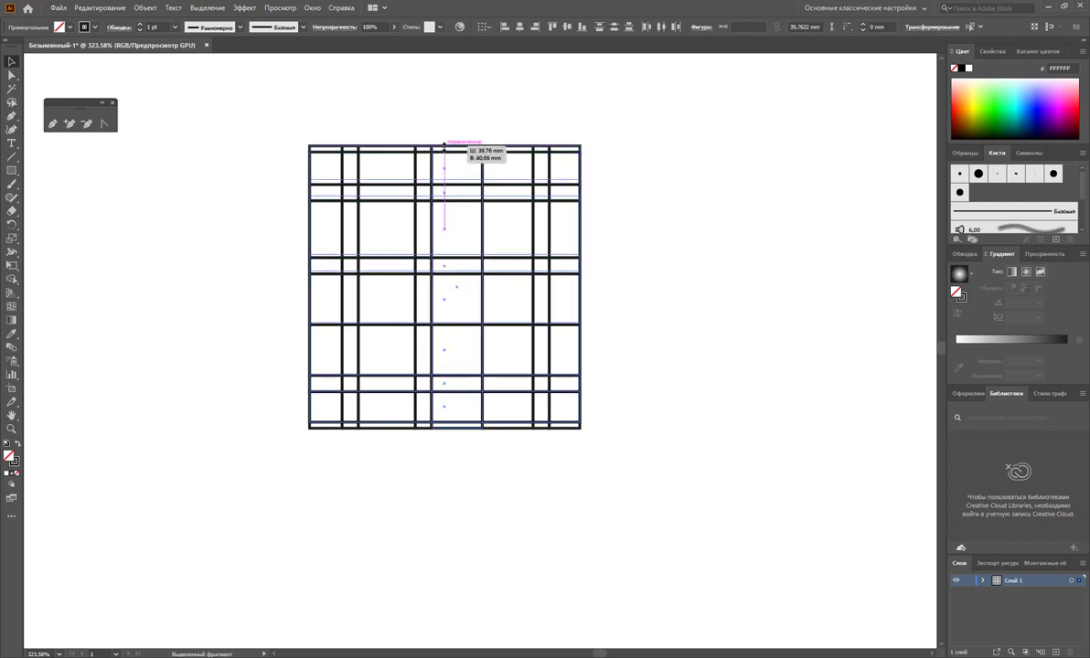
drag(443, 424, 444, 424)
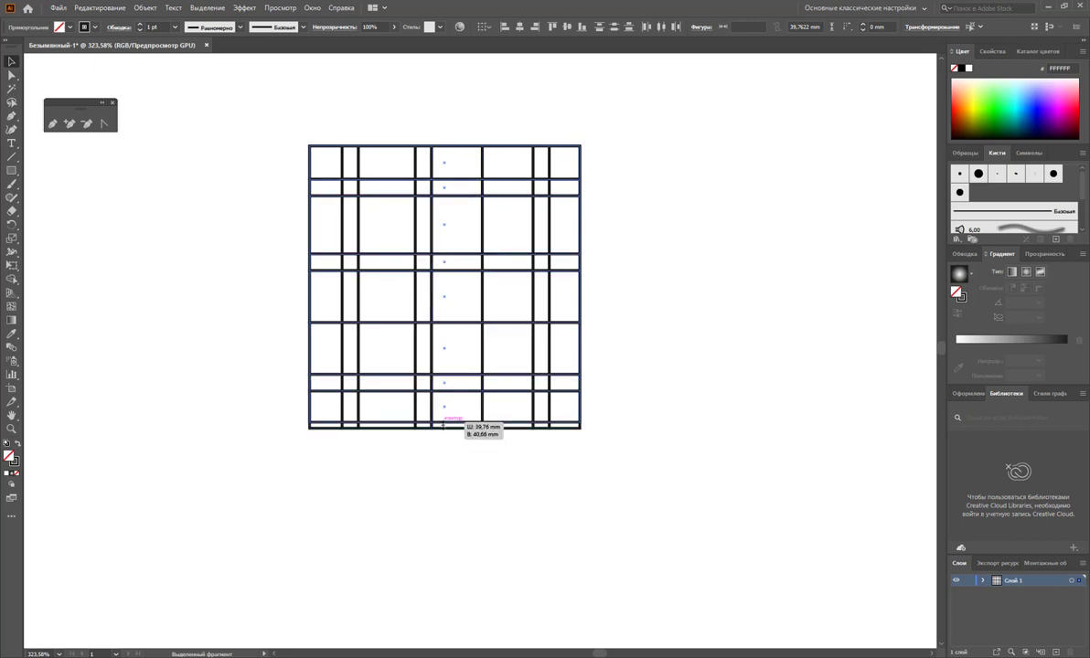
click(651, 378)
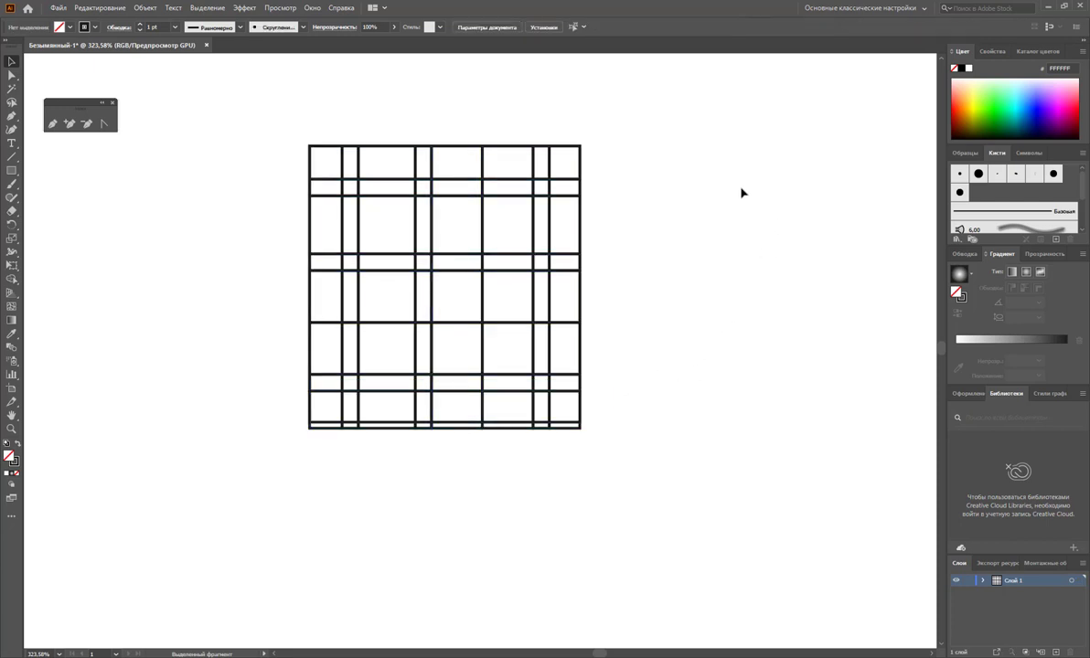
Align the horizontal stripes' bottom edge with the bottom of the square grid.
drag(634, 138, 265, 468)
click(382, 423)
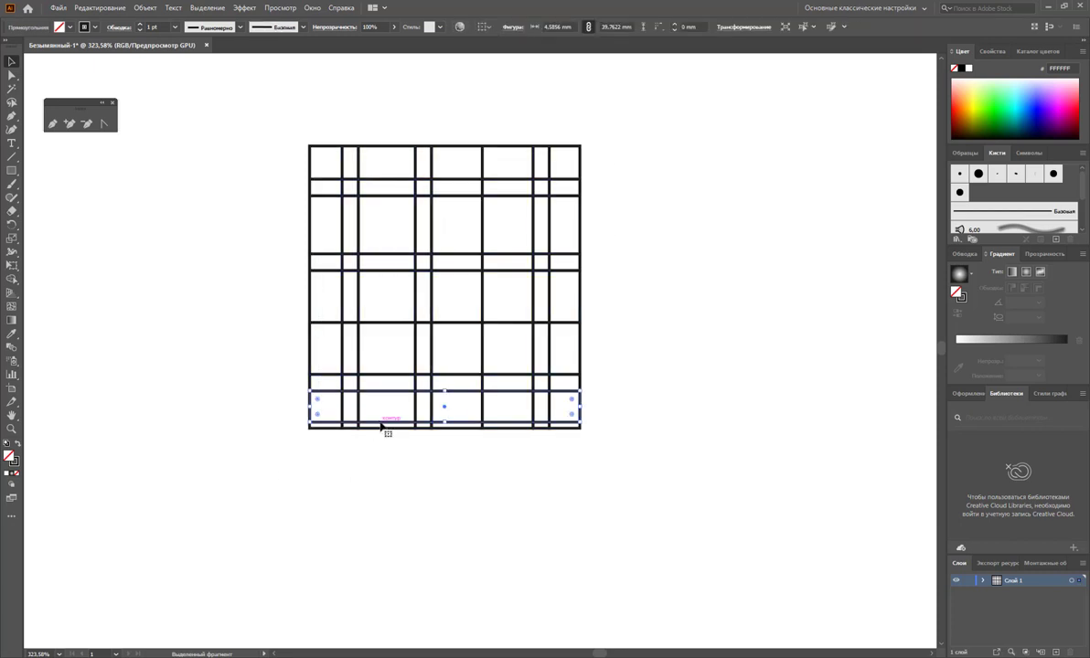
click(457, 486)
key(ctrl+a)
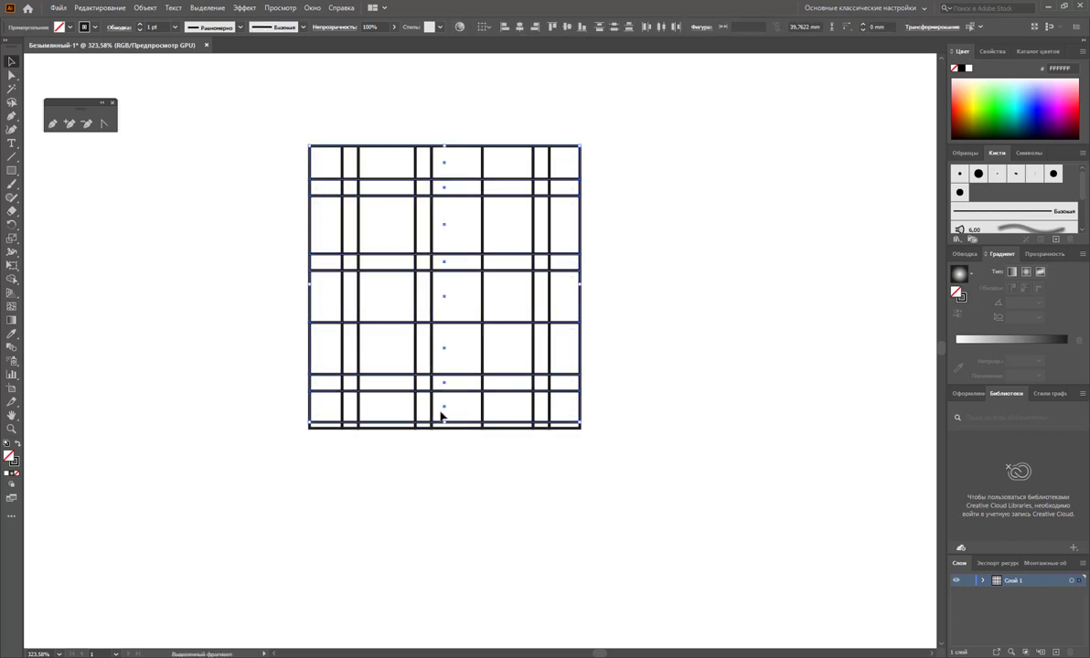
drag(441, 416, 442, 429)
click(470, 446)
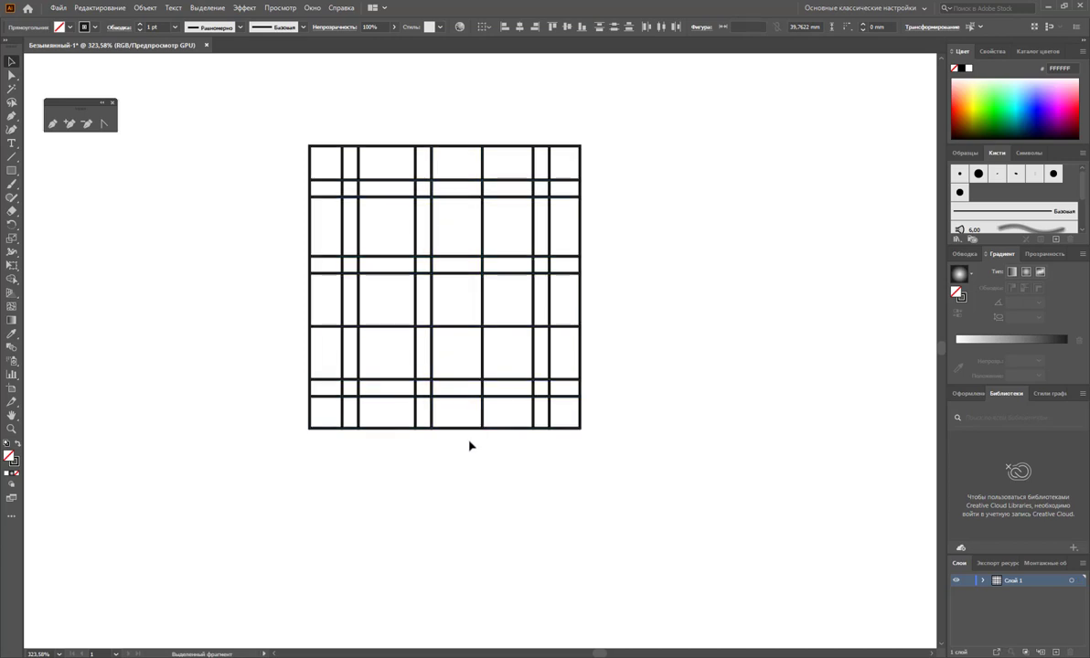
Open the Pathfinder panel and apply Divide to the whole selected grid.
click(314, 8)
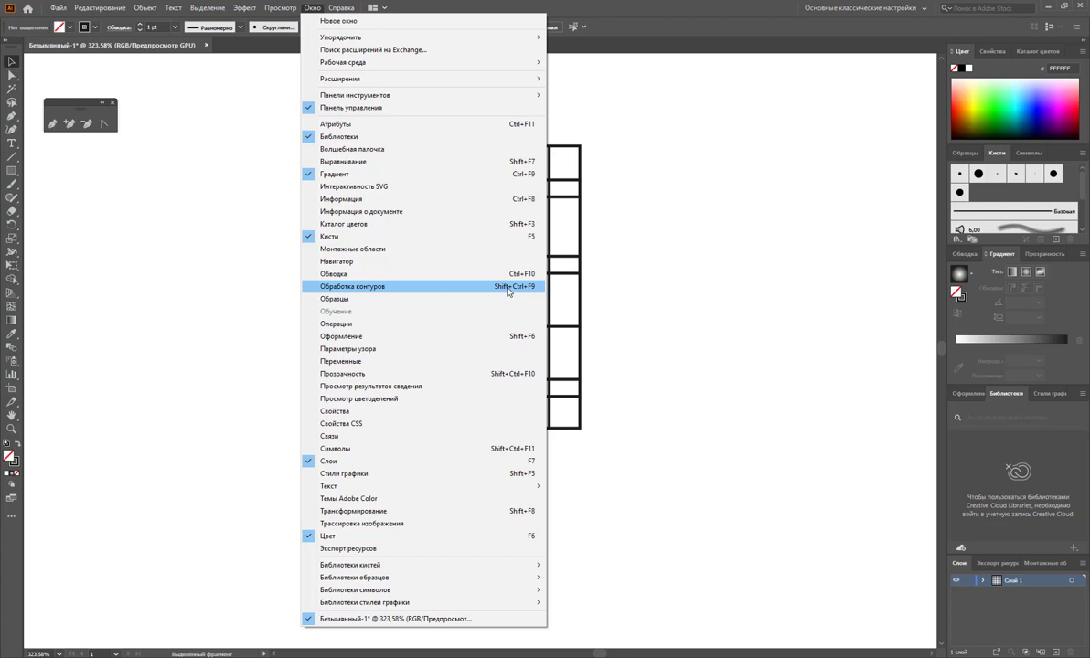
click(503, 288)
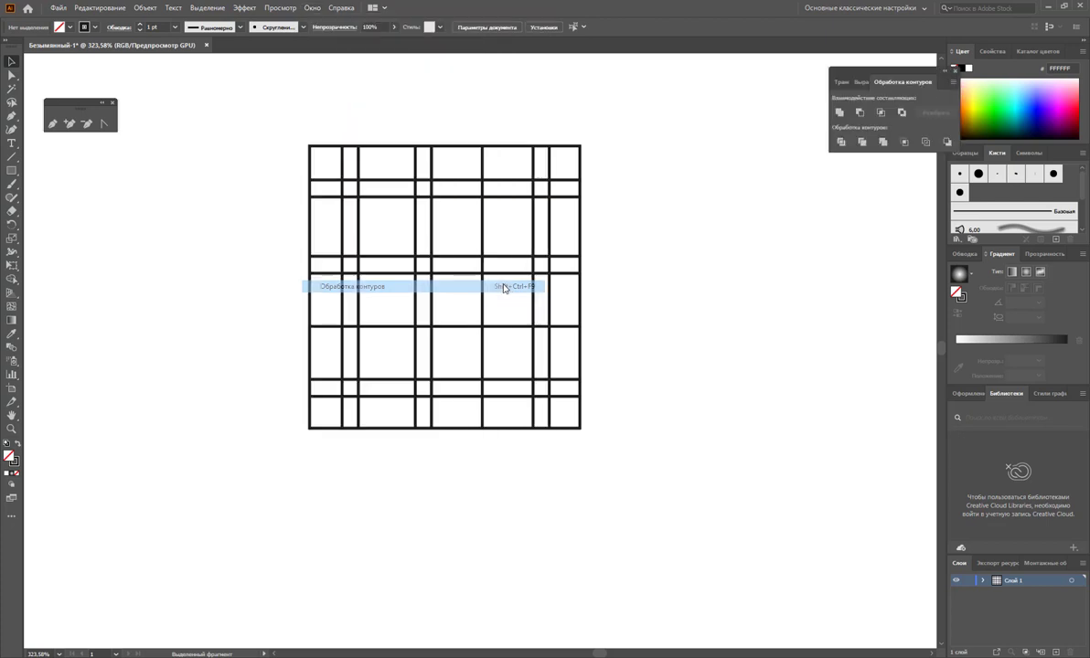
drag(901, 76, 764, 83)
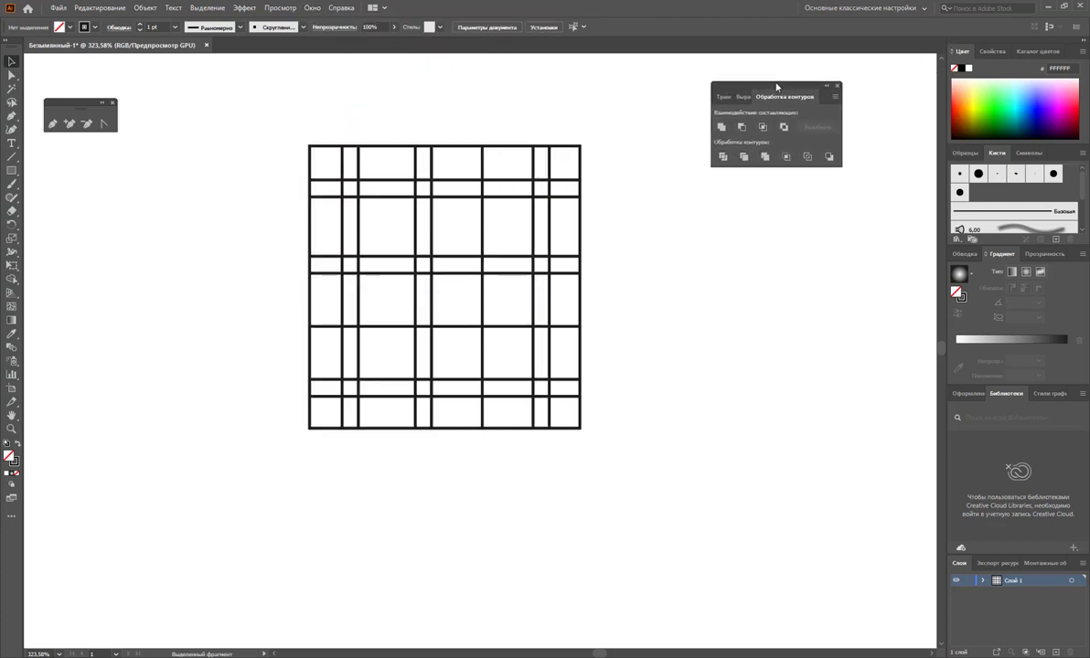
mouse_move(247, 84)
mouse_down()
mouse_move(432, 328)
mouse_move(645, 507)
mouse_up()
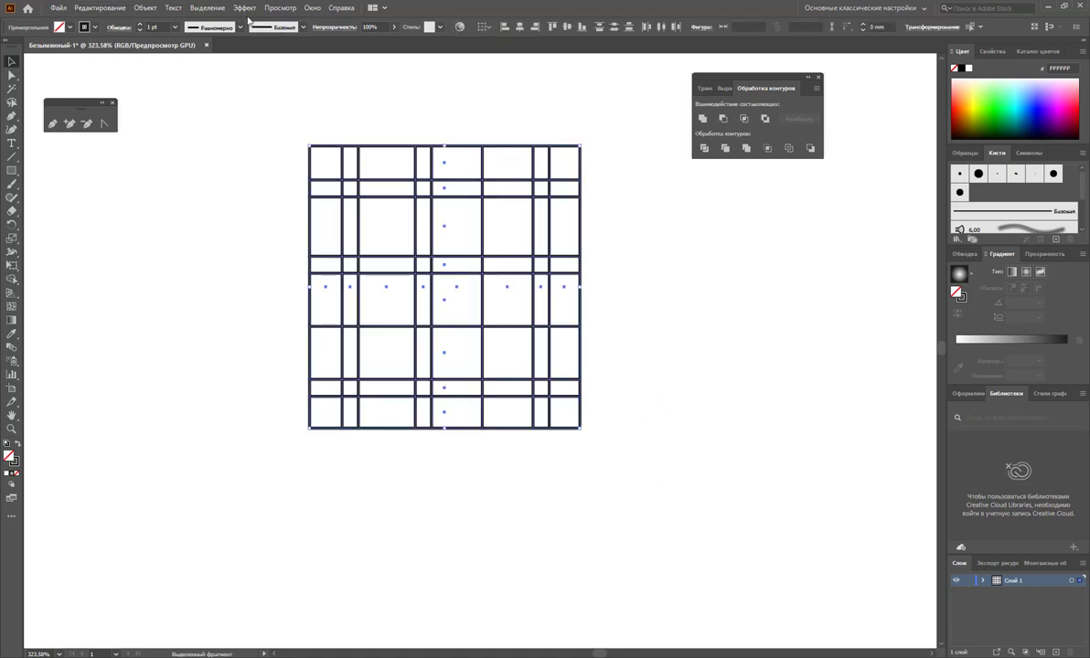
click(708, 150)
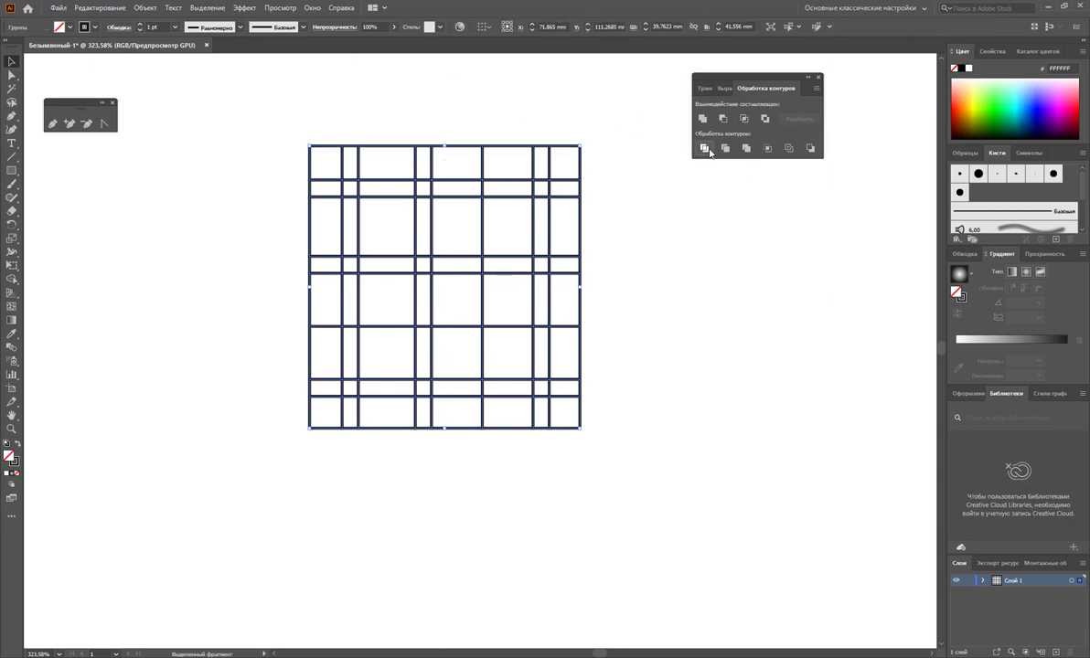
click(641, 279)
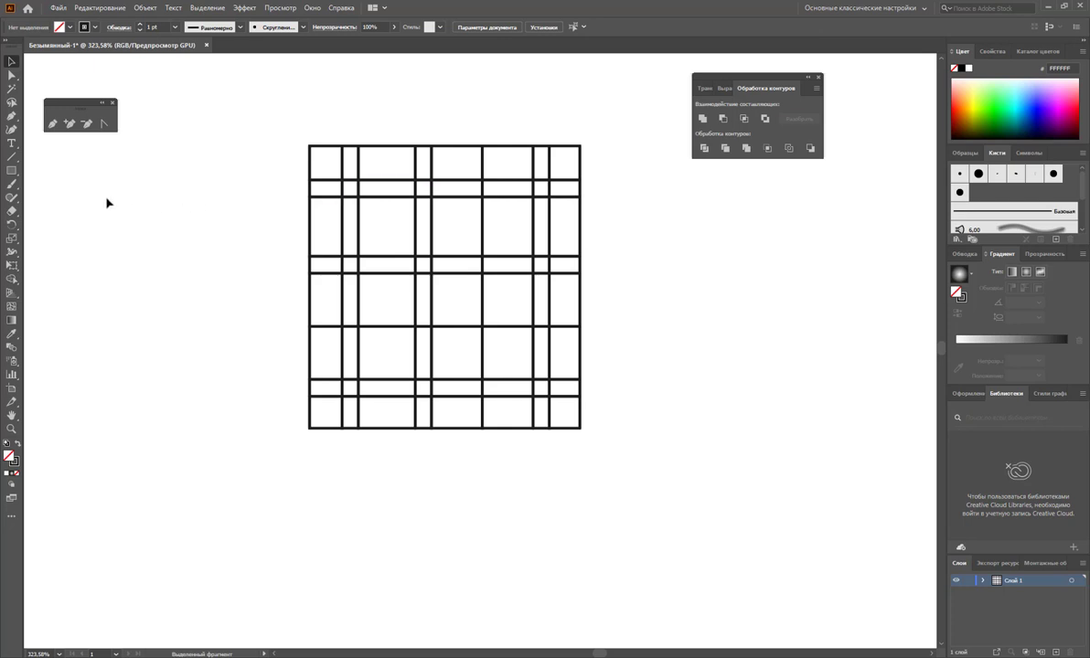
click(11, 171)
Draw a small square below the grid and make four squares filled white, grey, dark grey and black.
drag(255, 477, 309, 535)
click(13, 60)
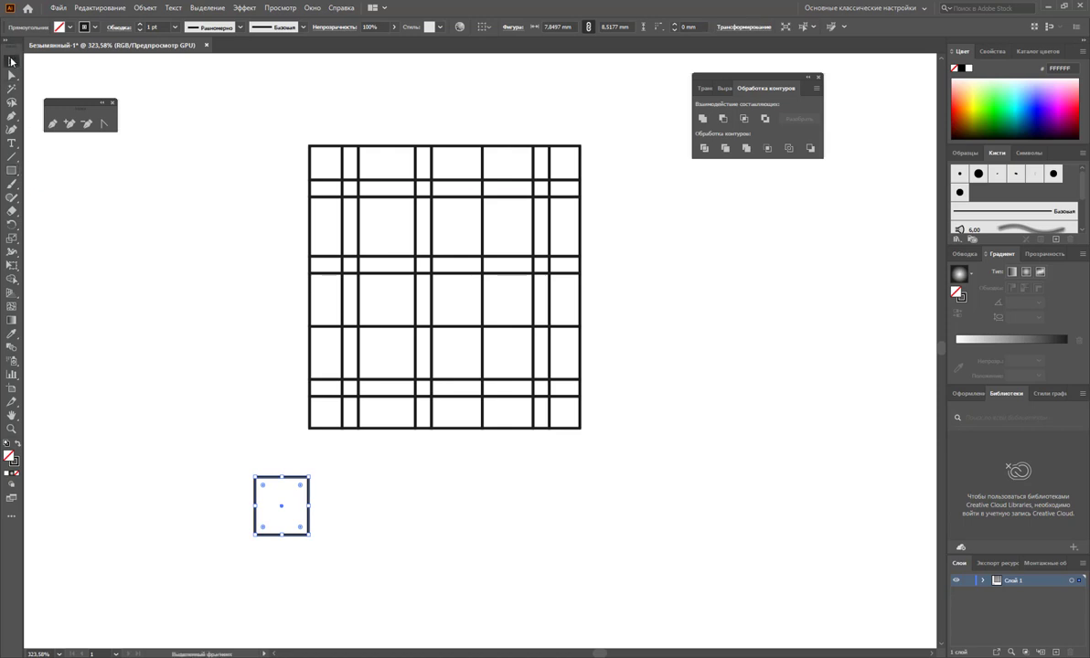
click(965, 153)
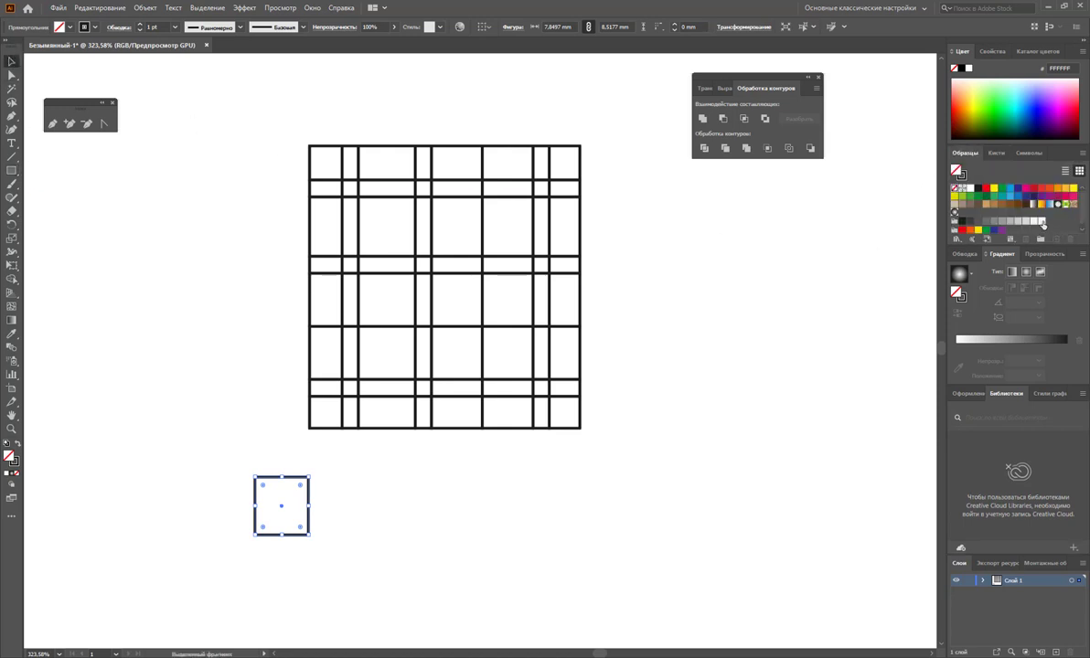
click(371, 516)
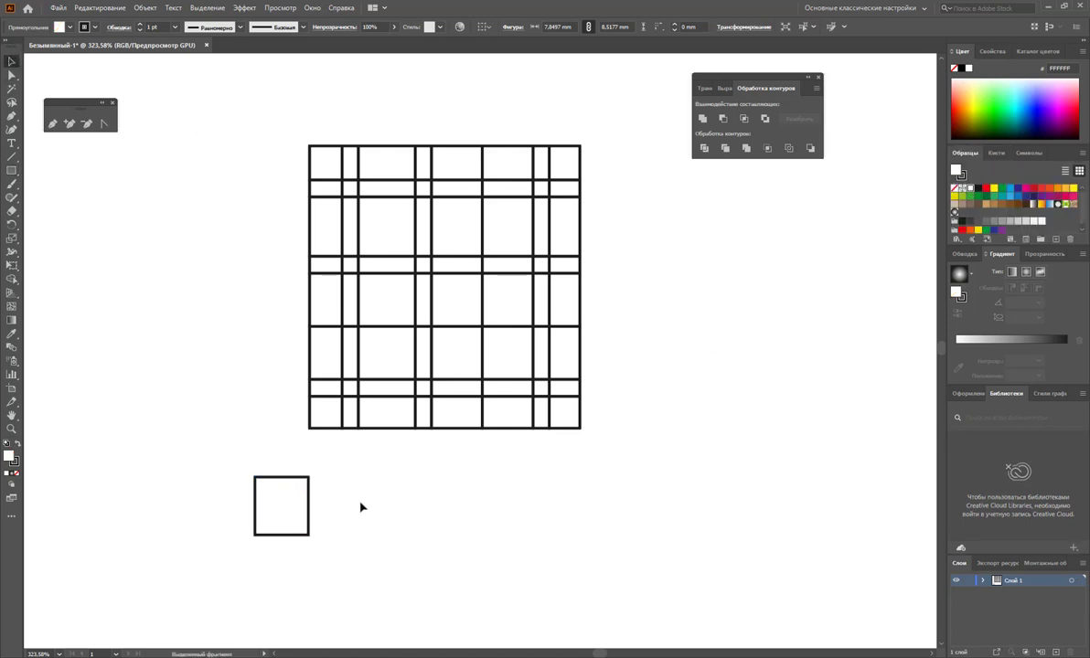
mouse_move(308, 488)
mouse_down()
mouse_move(373, 481)
mouse_move(411, 510)
mouse_move(472, 508)
mouse_up()
click(1002, 220)
click(978, 220)
click(970, 187)
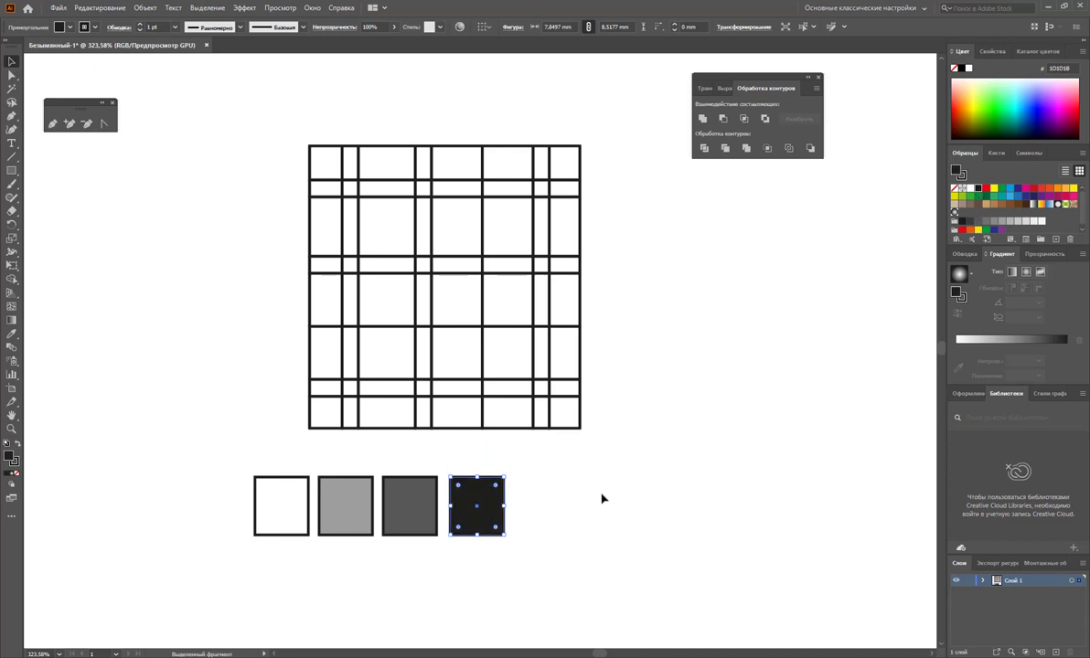
Move the four squares under the grid, remove their strokes, and save them as a new colour group.
drag(602, 499, 230, 509)
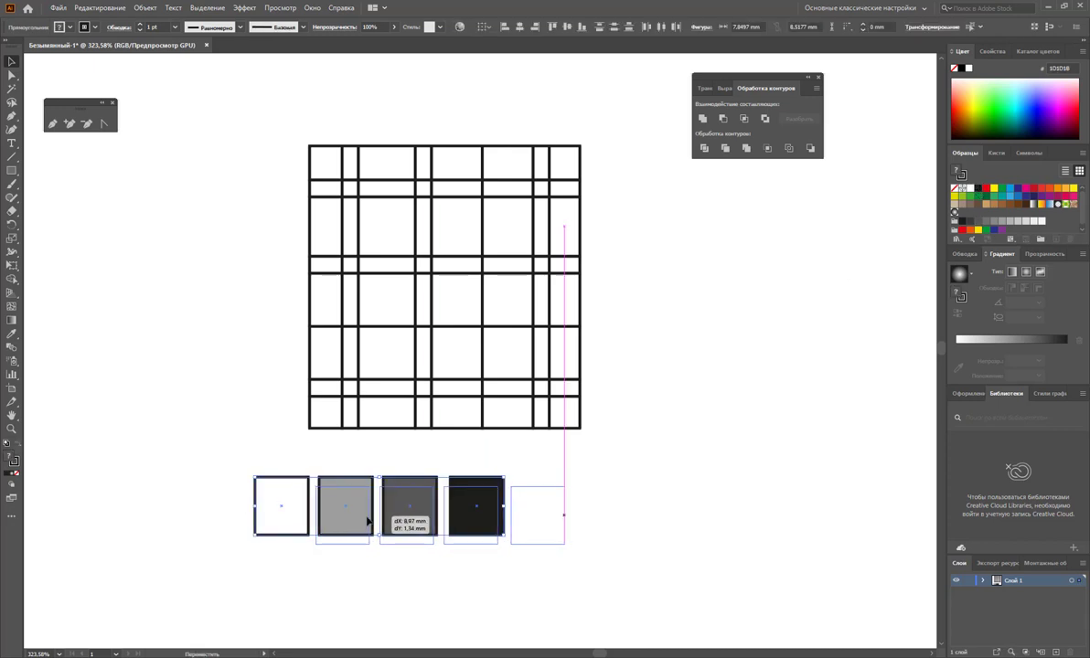
drag(311, 513, 367, 521)
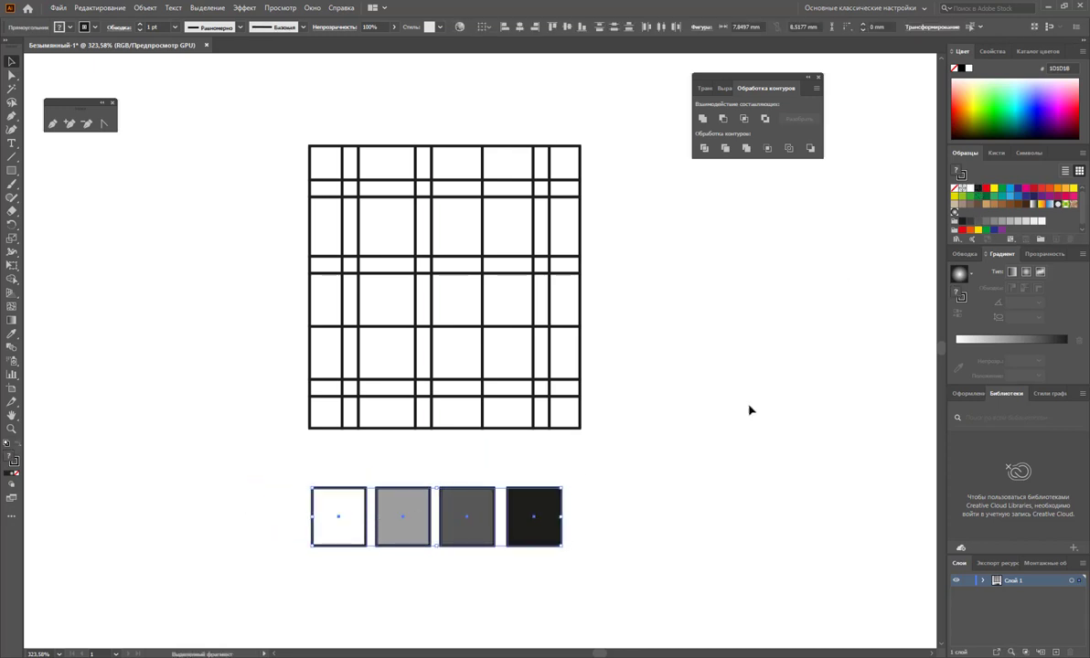
click(17, 469)
drag(192, 498, 719, 567)
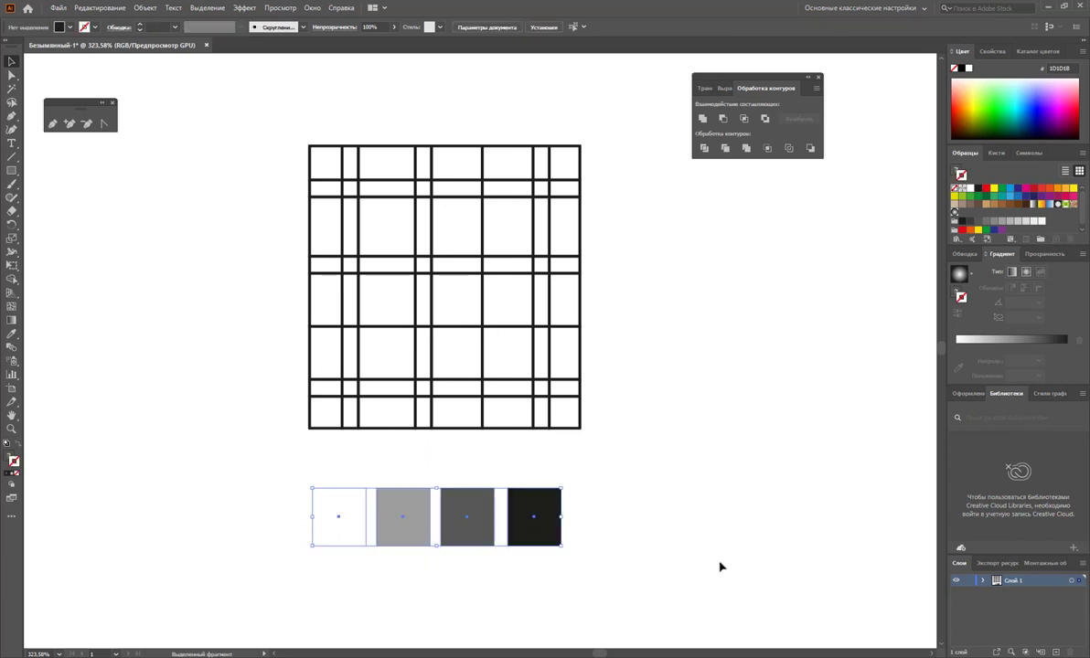
click(1041, 238)
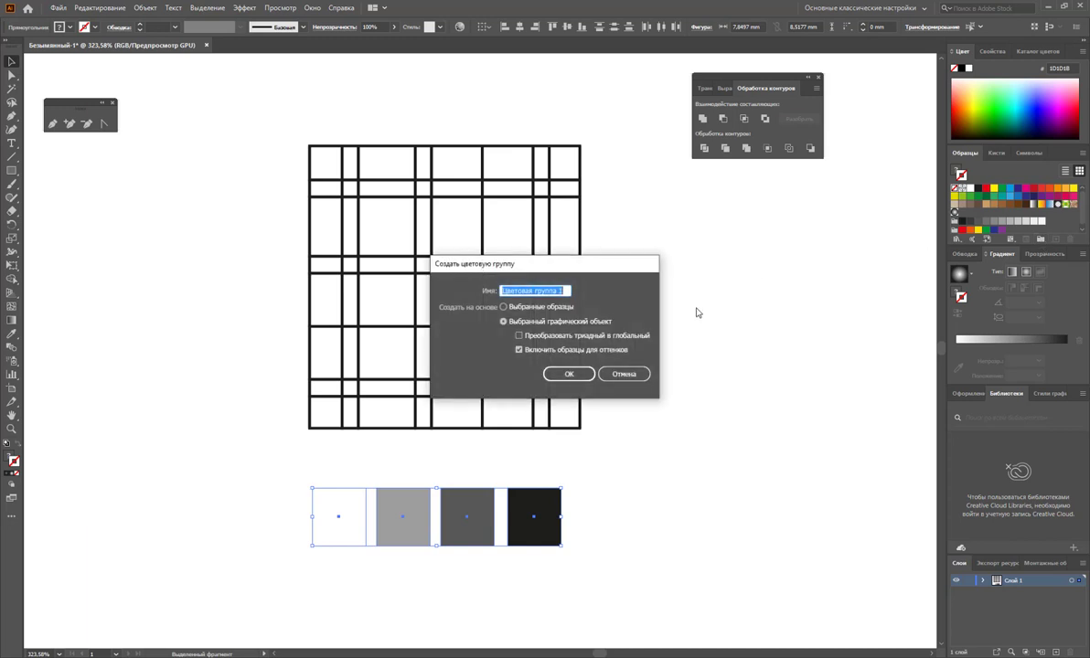
key(Return)
click(756, 389)
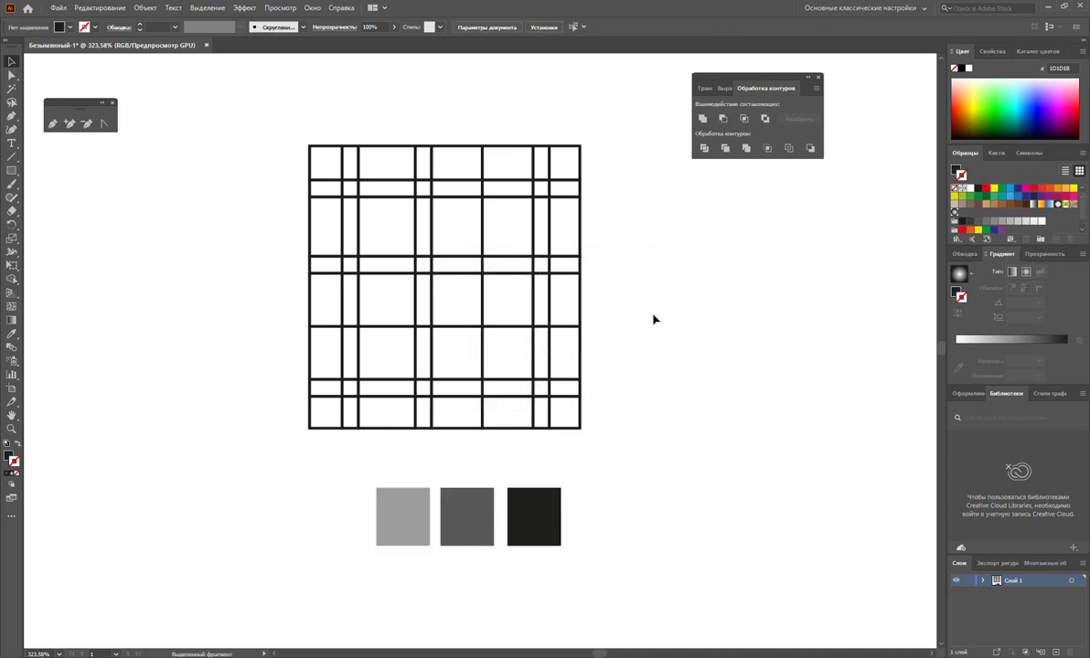
Ungroup the divided grid, test-move one strip and undo, then select every grid piece.
click(309, 147)
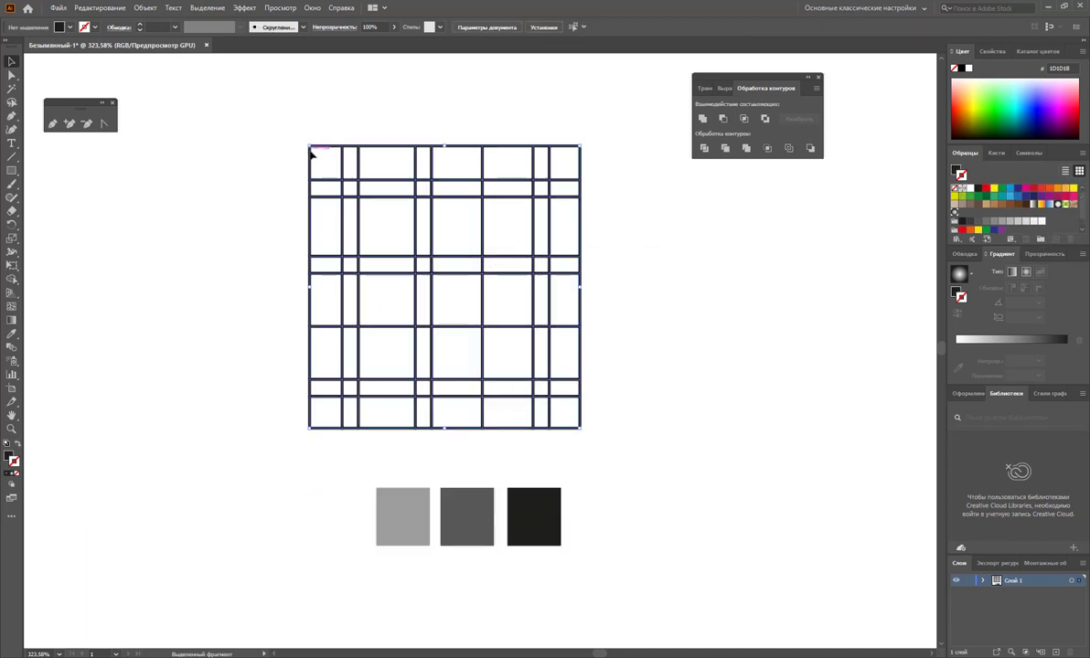
right_click(348, 158)
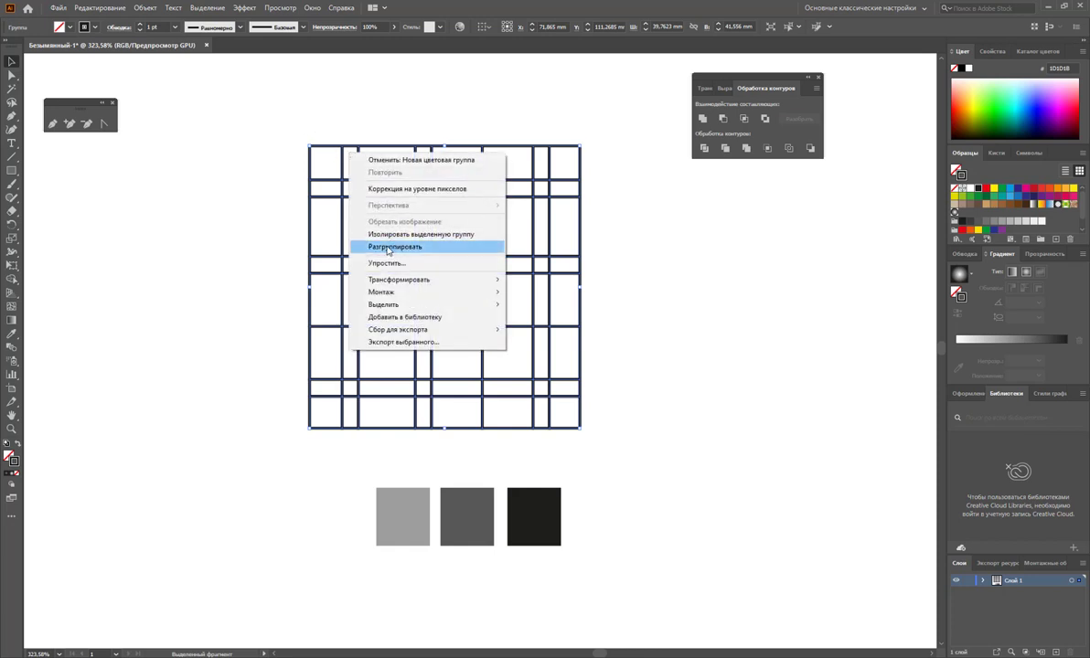
click(366, 242)
click(691, 246)
drag(585, 141, 553, 151)
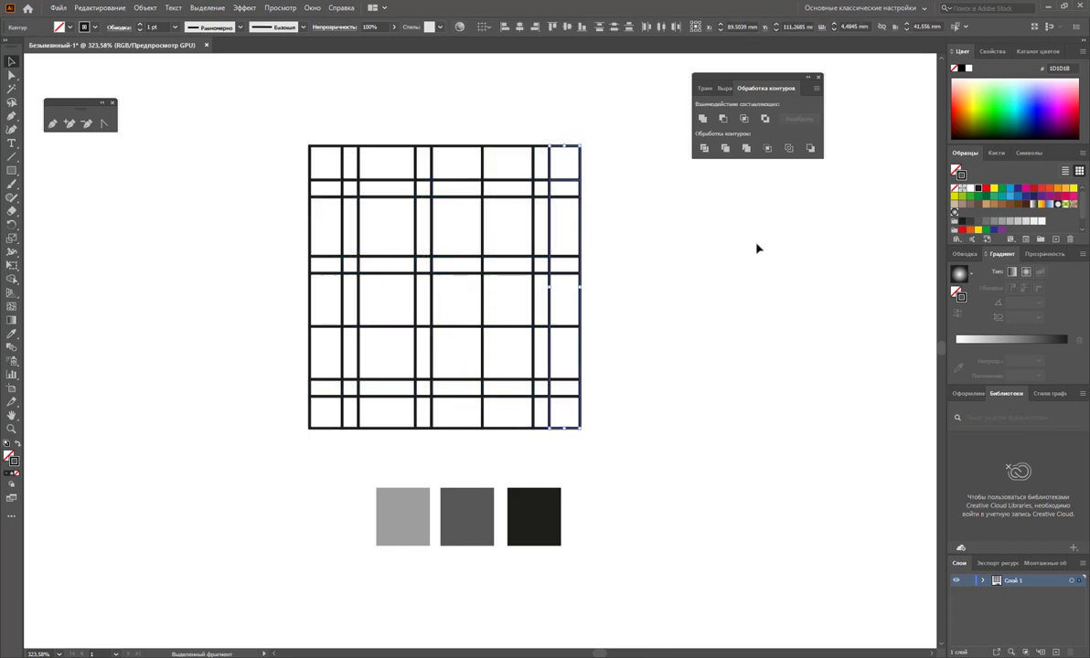
drag(581, 235, 665, 235)
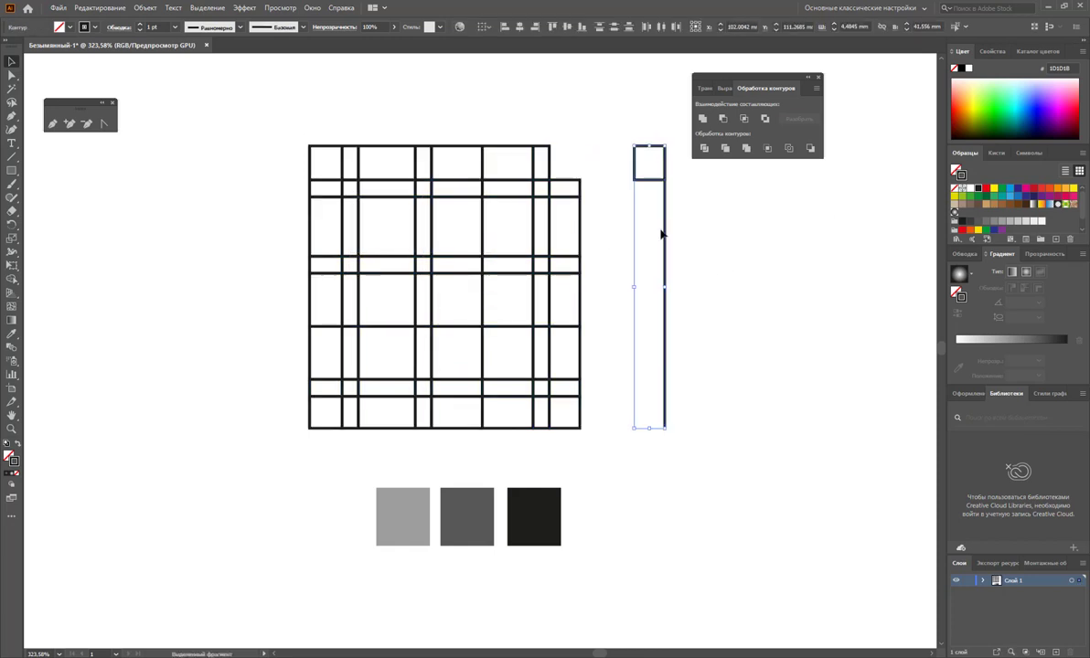
key(ctrl+z)
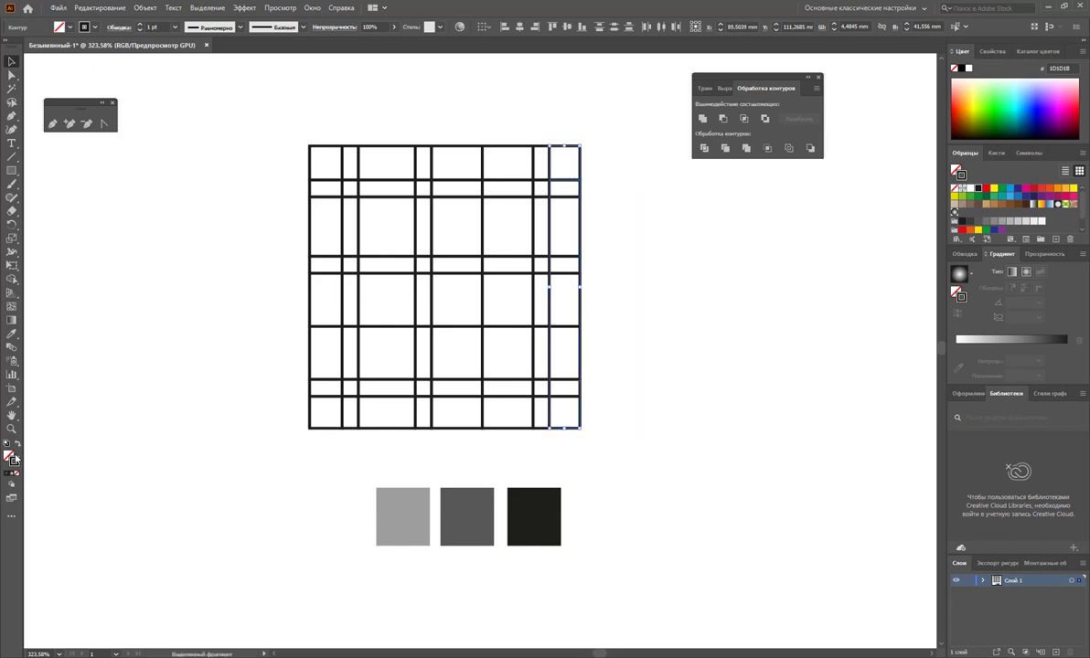
drag(263, 106, 608, 411)
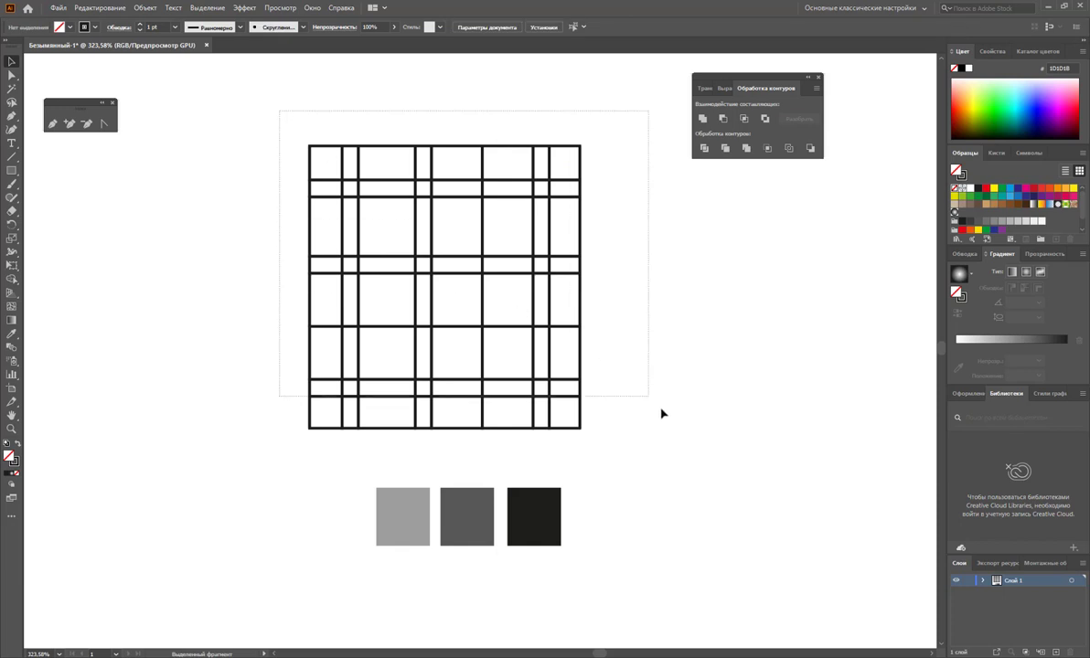
Give the grid lines a 0.25 pt yellow stroke and enlarge the Swatches list.
click(15, 465)
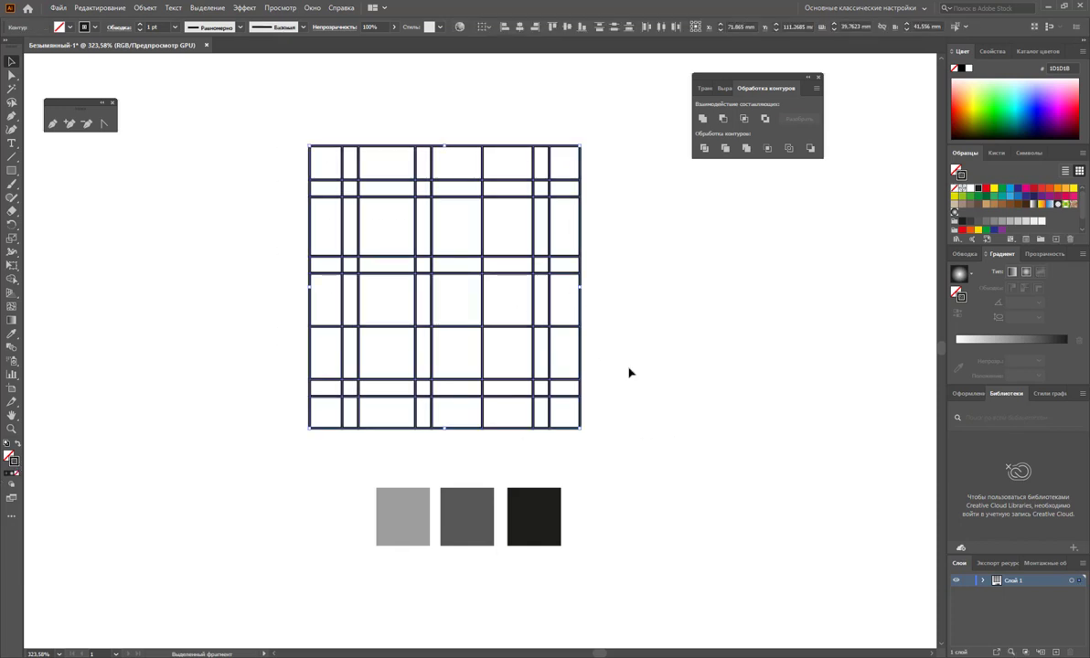
click(961, 195)
click(174, 27)
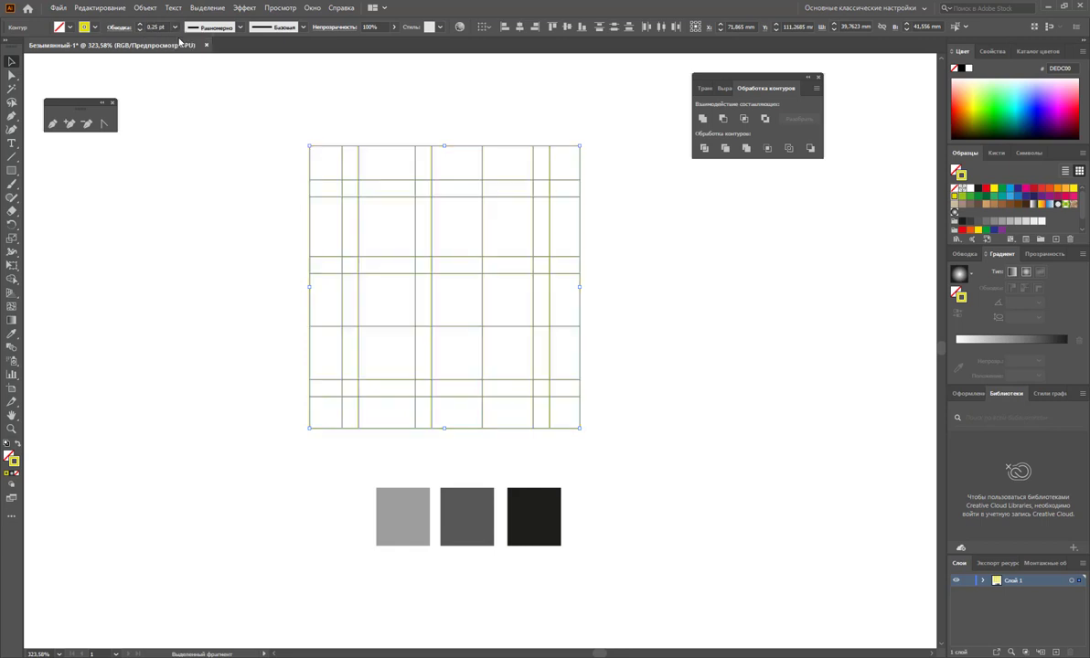
click(201, 114)
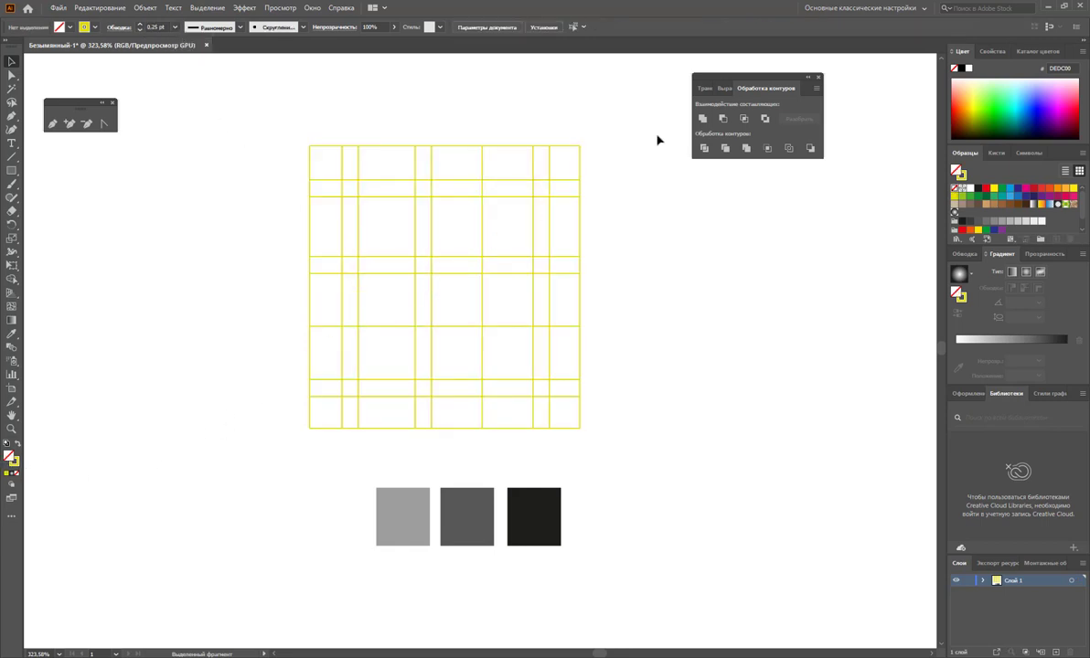
drag(611, 126, 540, 156)
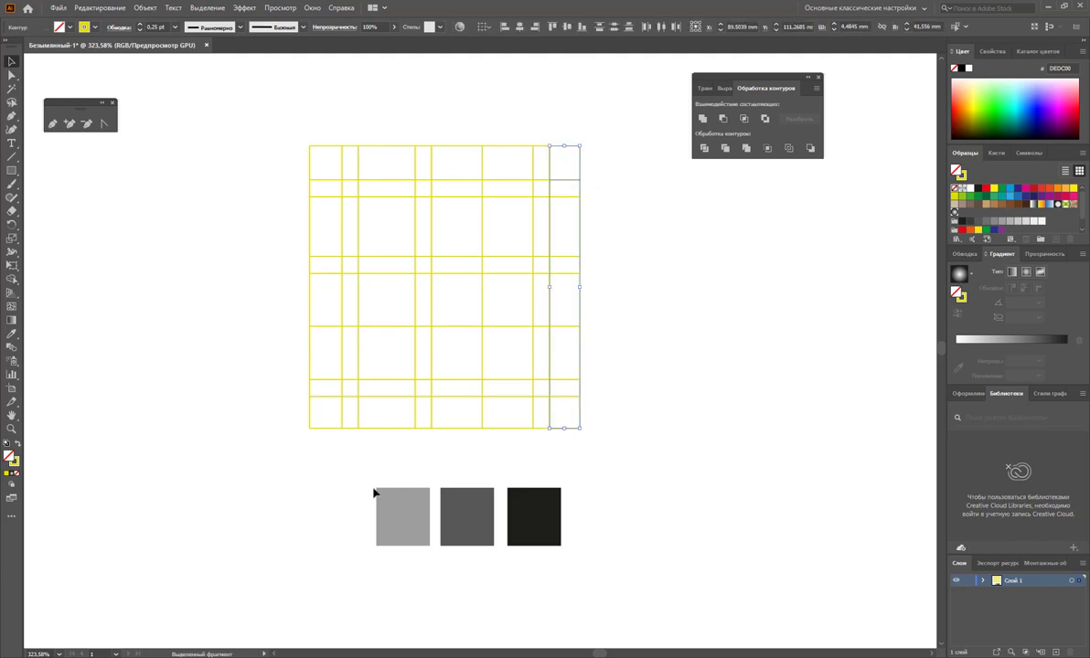
scroll(1015, 215, down, 2)
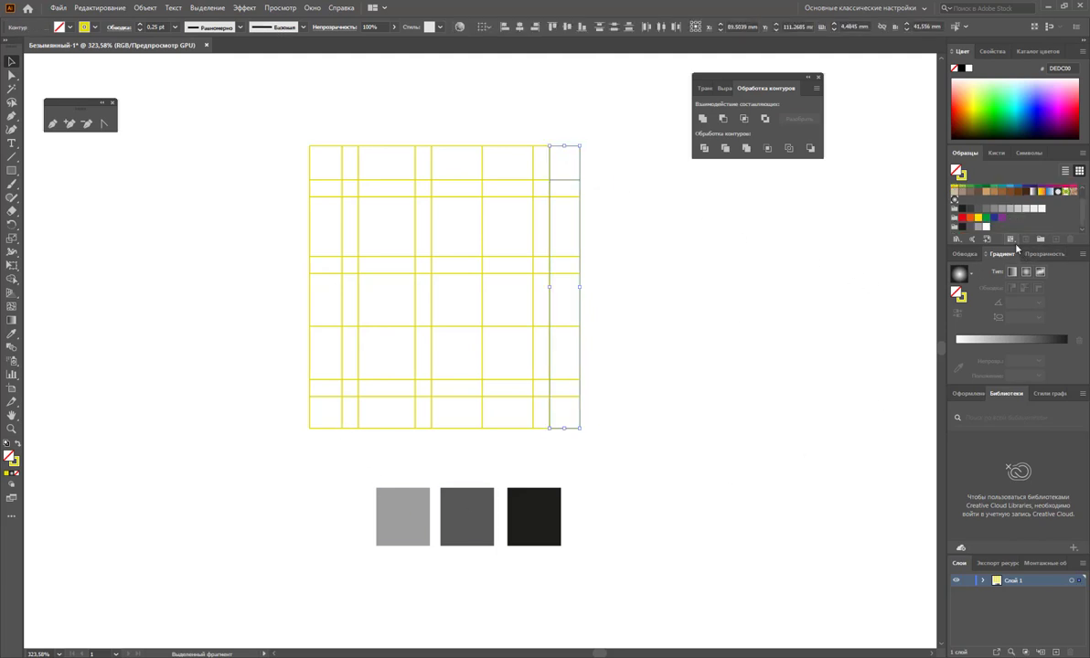
drag(1017, 241, 1017, 299)
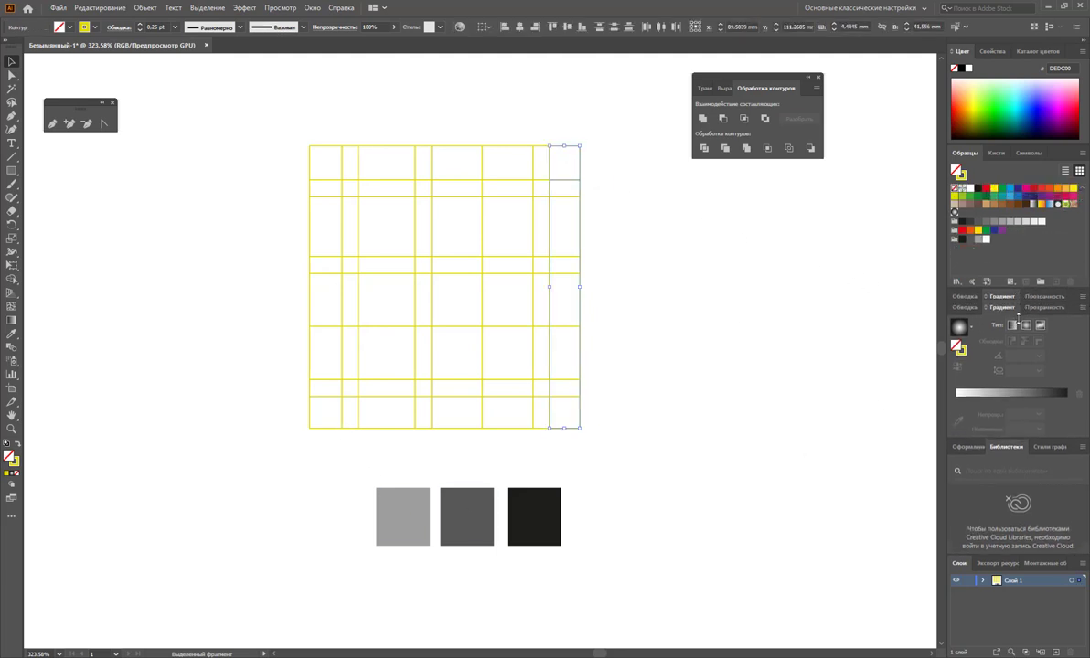
Fill the top-right cell black and select more cells across the grid's columns.
click(962, 239)
click(648, 244)
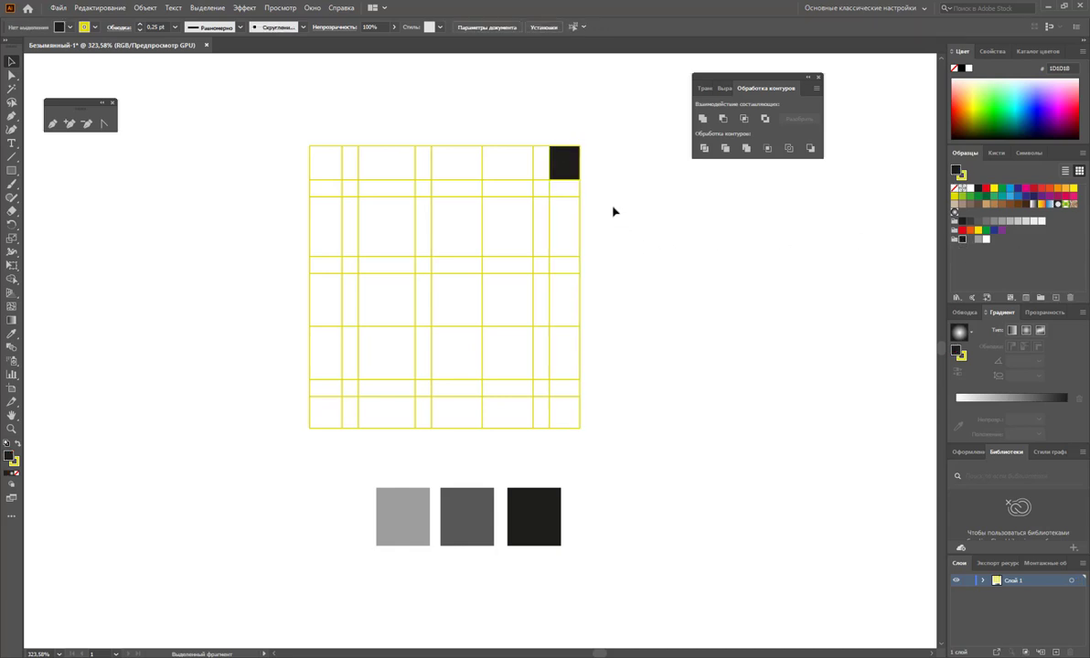
click(520, 180)
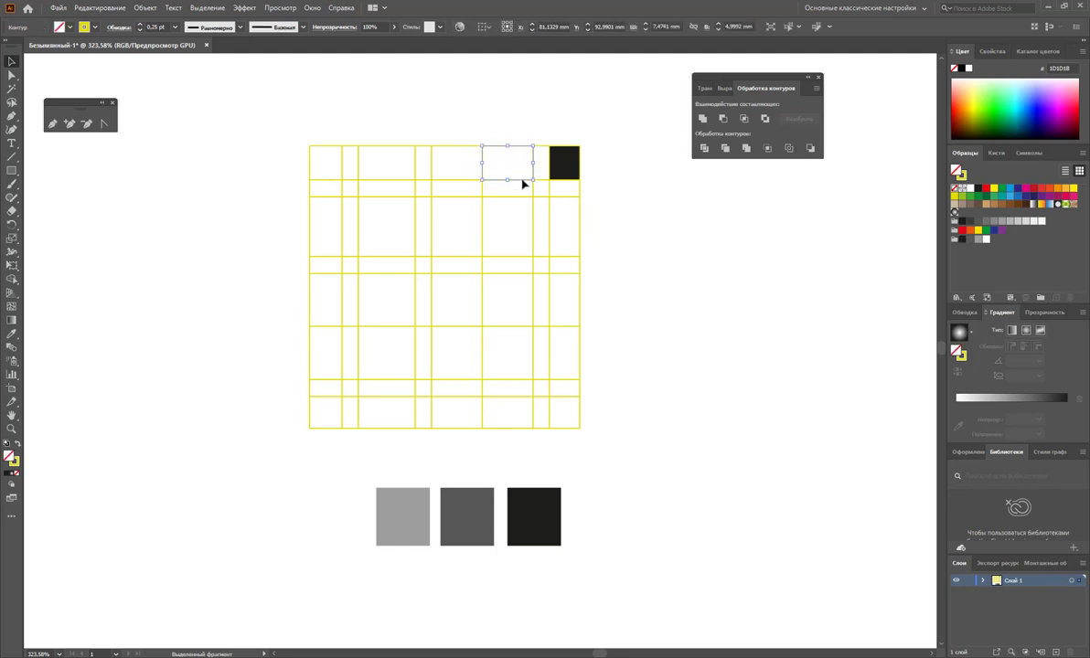
shift+click(567, 241)
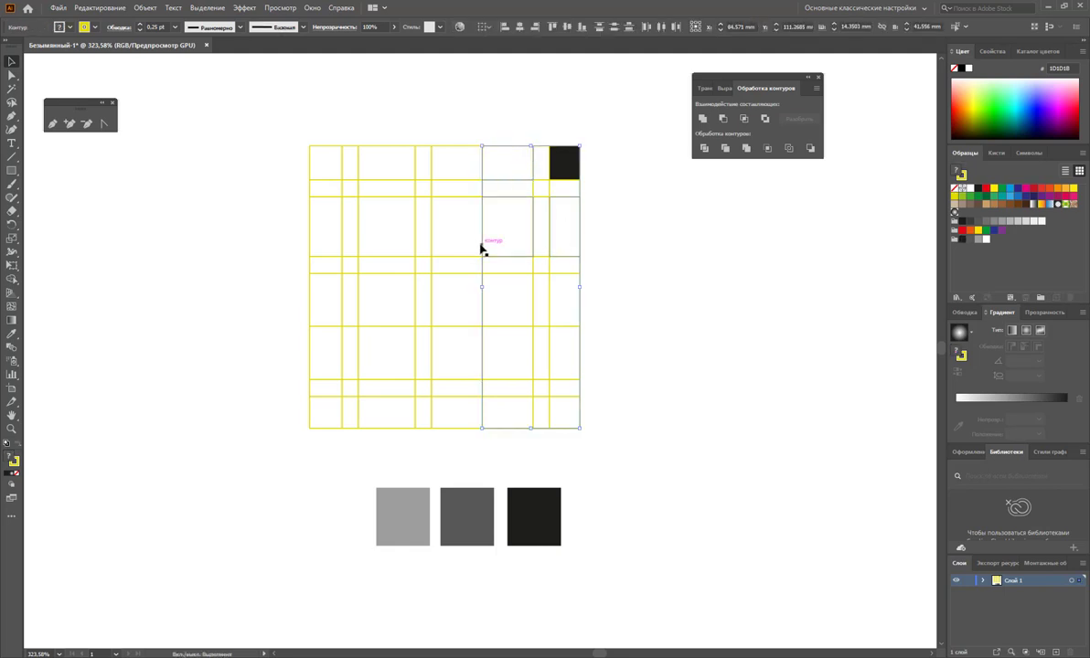
shift+click(434, 224)
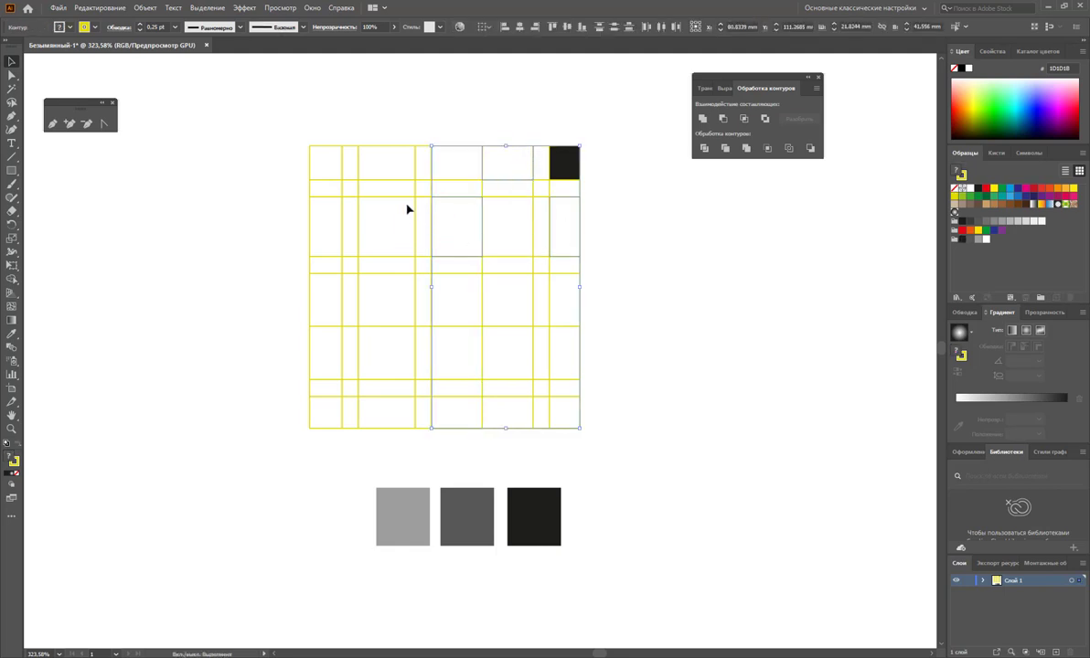
shift+click(404, 224)
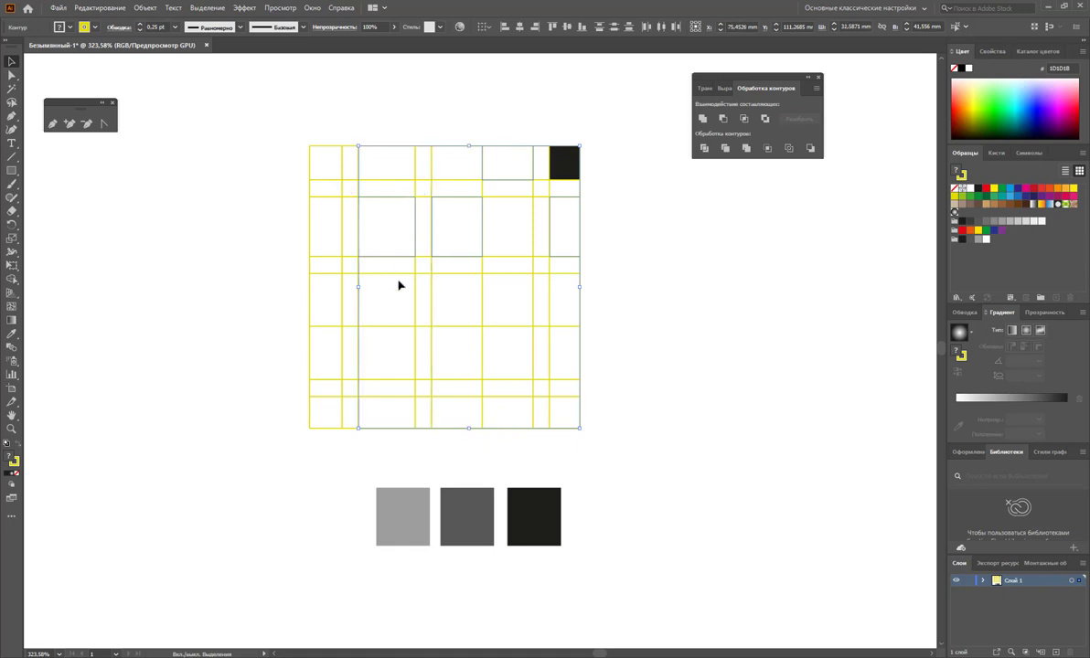
shift+click(318, 307)
Deselect the cells meant to stay white and fill the remaining selection black.
shift+click(407, 357)
shift+click(456, 414)
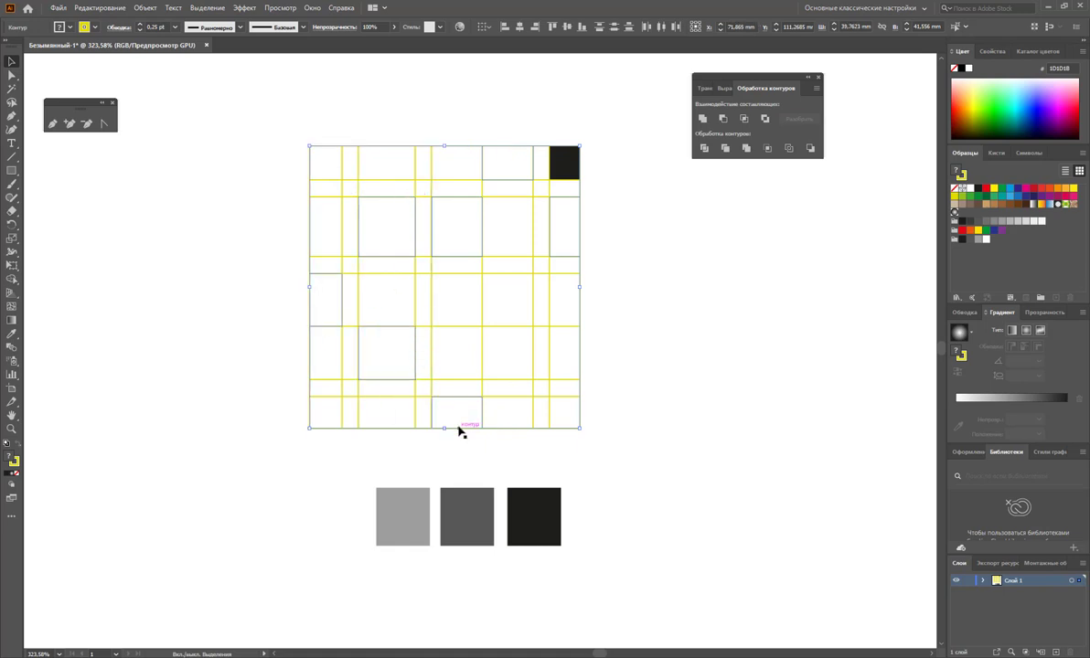
shift+click(485, 364)
shift+click(485, 299)
shift+click(400, 153)
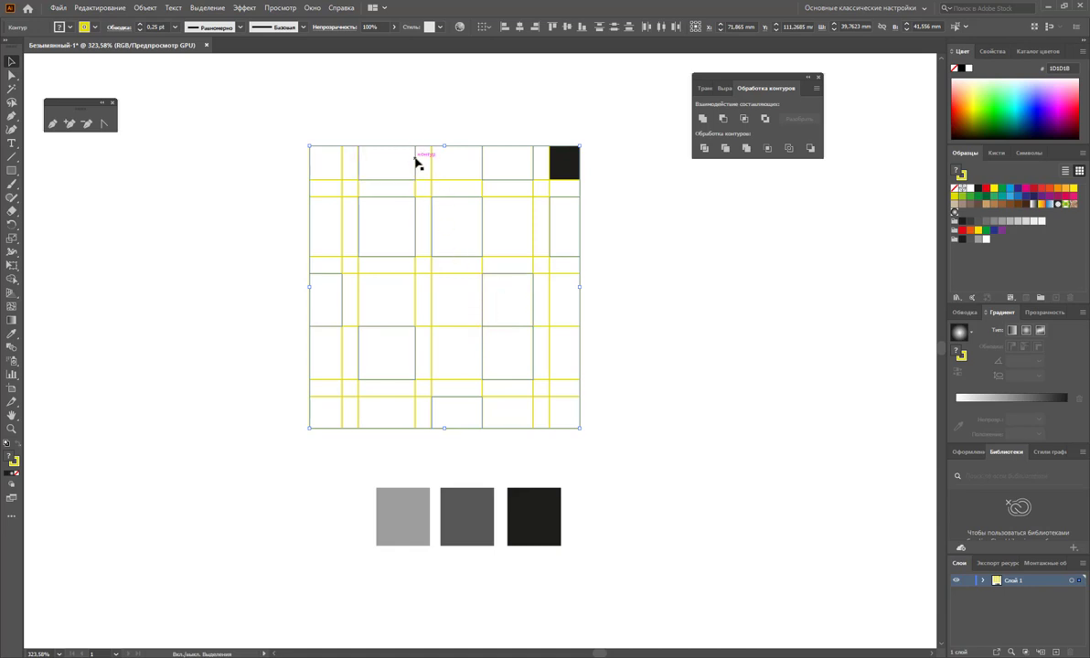
shift+click(344, 192)
click(961, 240)
click(774, 351)
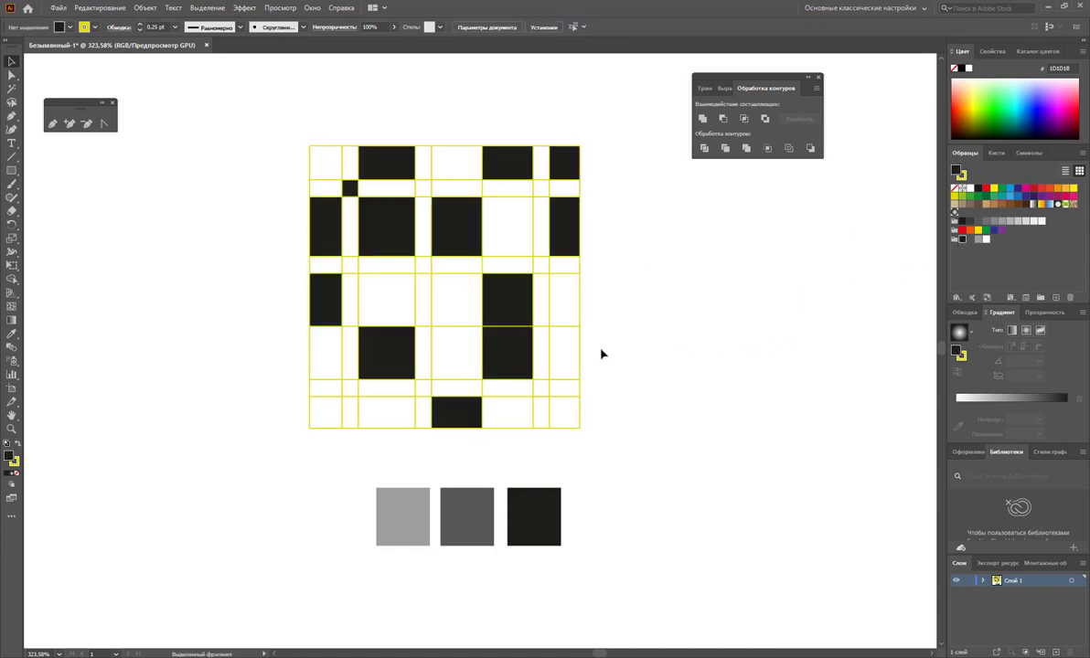
Fill the bottom cells of the right-hand column black, then select the middle white cell.
drag(554, 384, 559, 137)
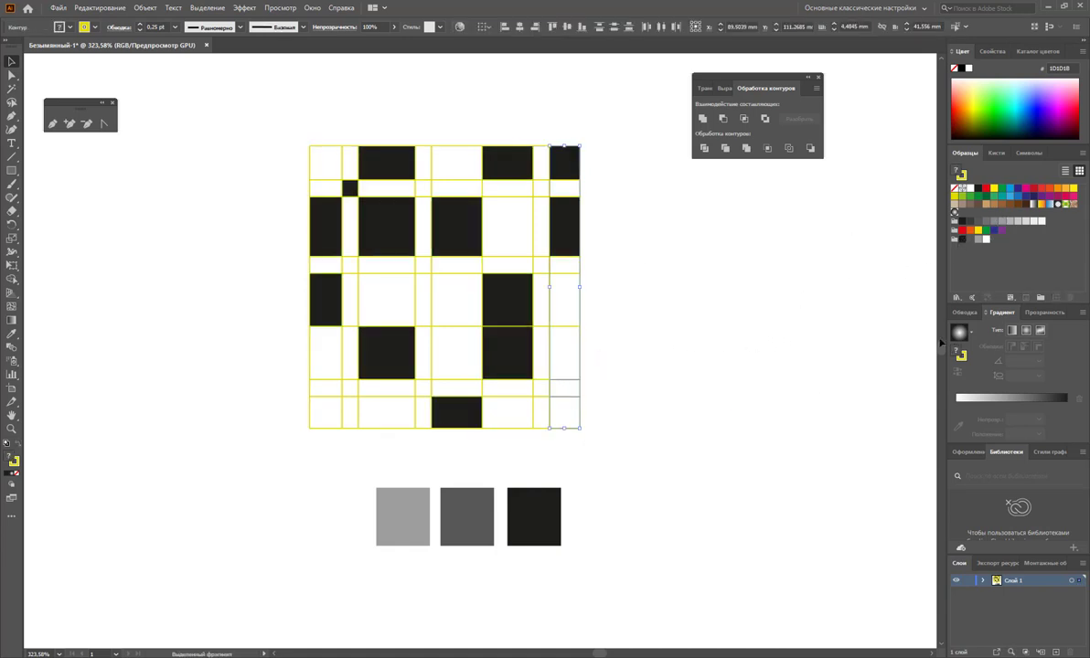
click(963, 241)
click(733, 332)
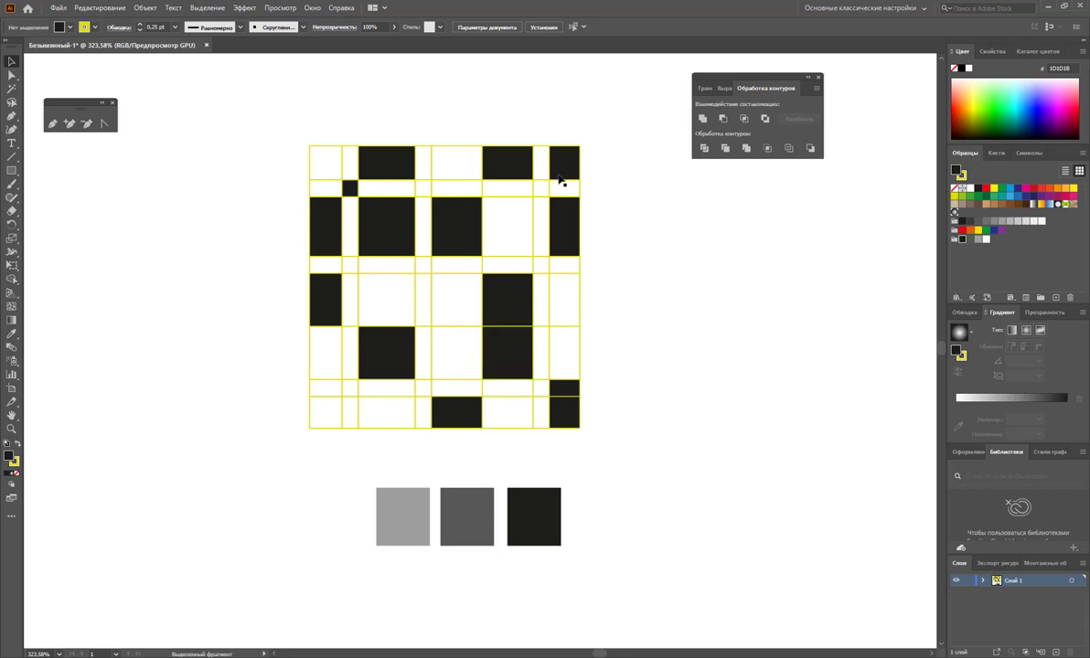
click(414, 304)
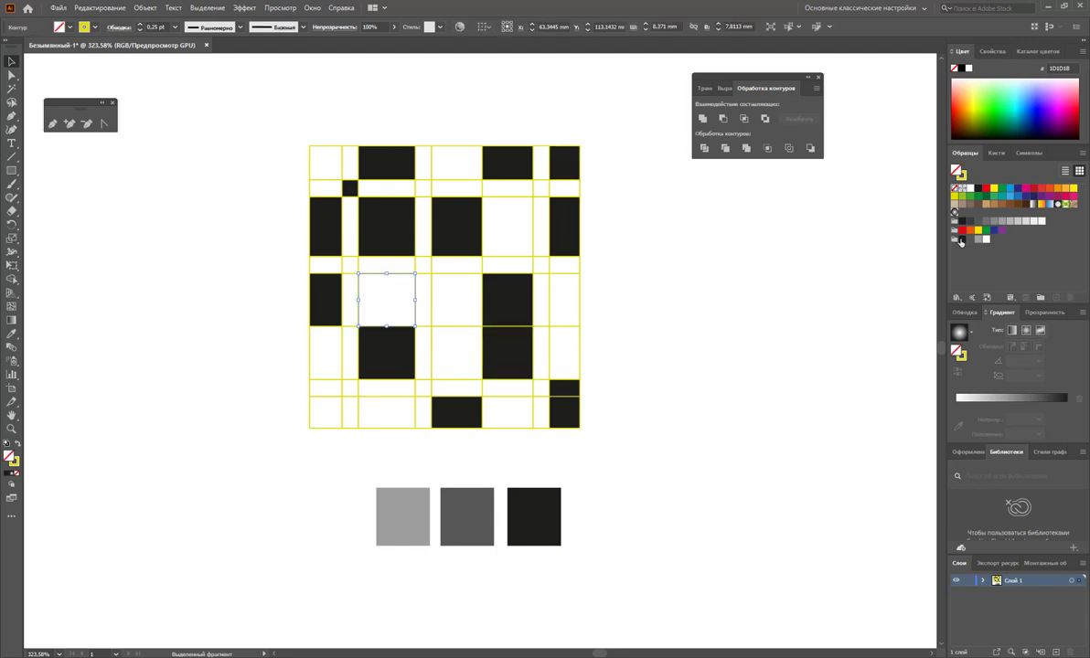
Fill the middle cell black and recolour the cell below it dark grey.
click(960, 240)
click(629, 376)
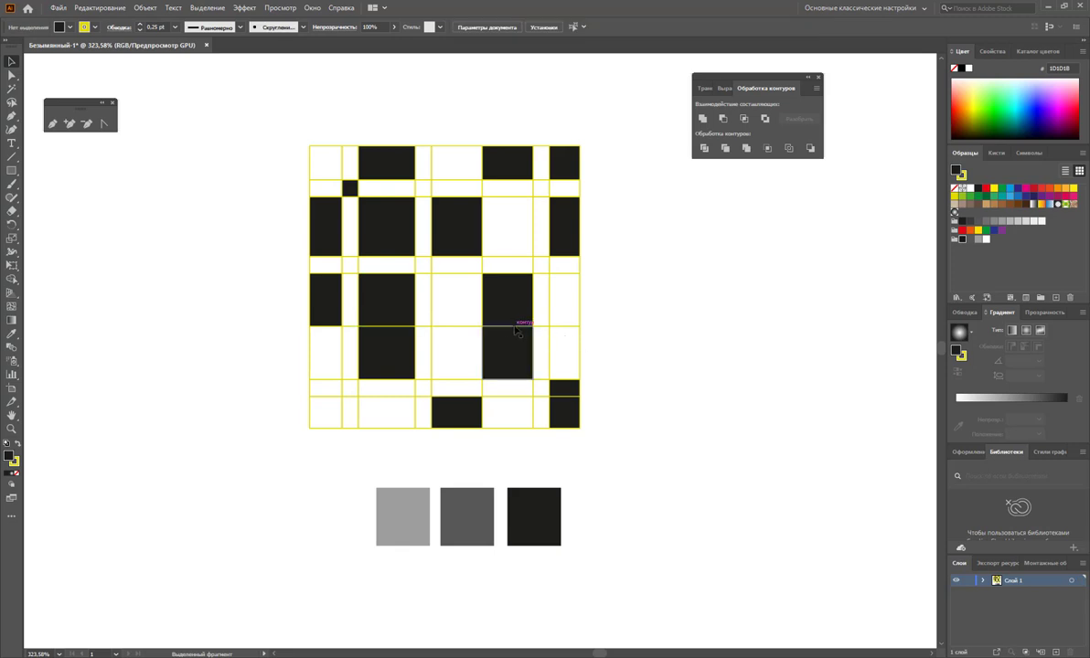
click(407, 355)
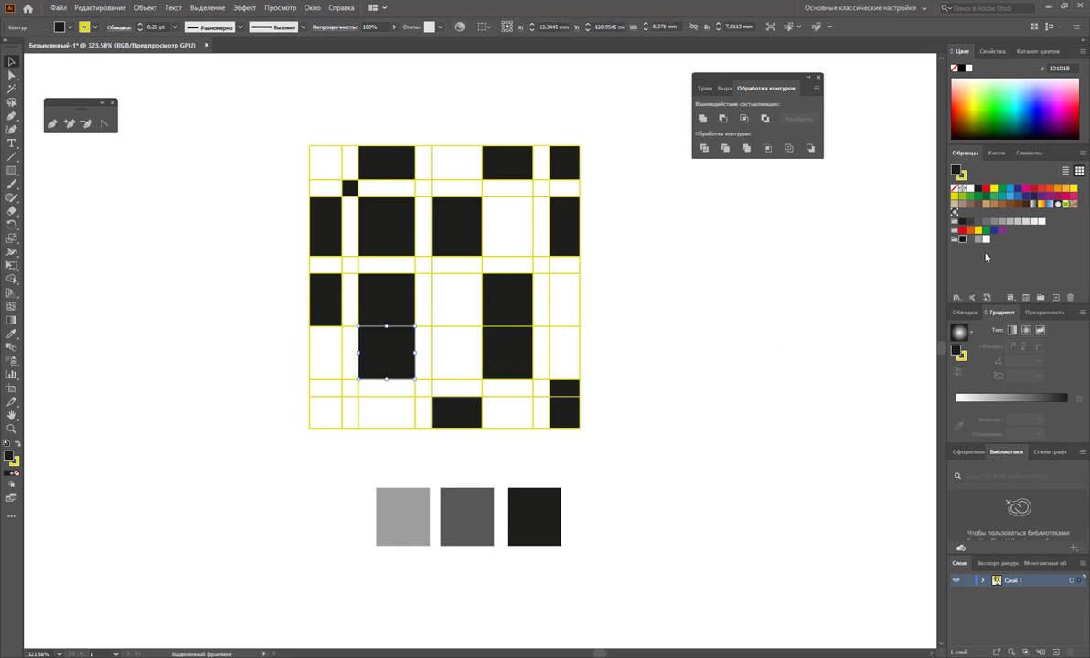
click(972, 239)
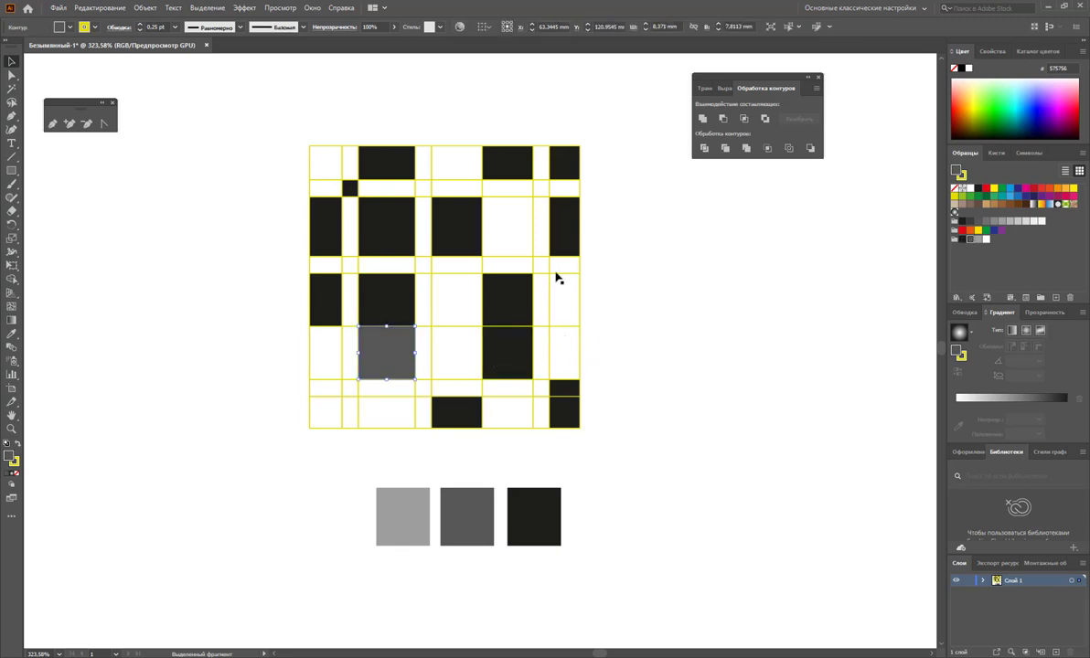
Fill a selection of top, middle and bottom-left cells dark grey.
drag(548, 274, 517, 238)
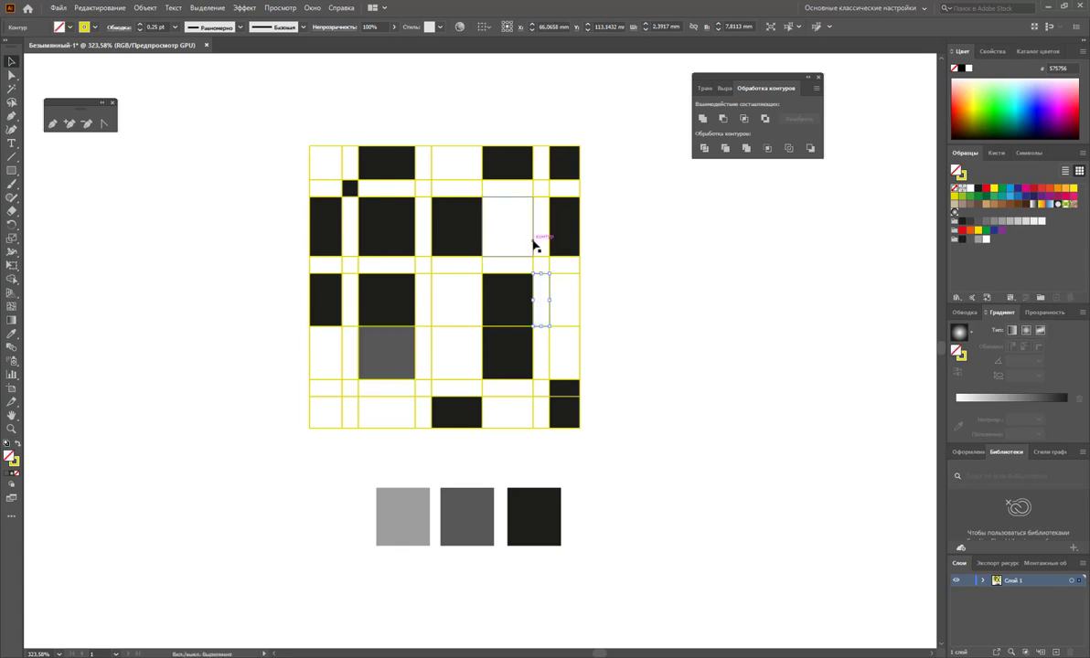
shift+click(455, 151)
drag(317, 134, 361, 231)
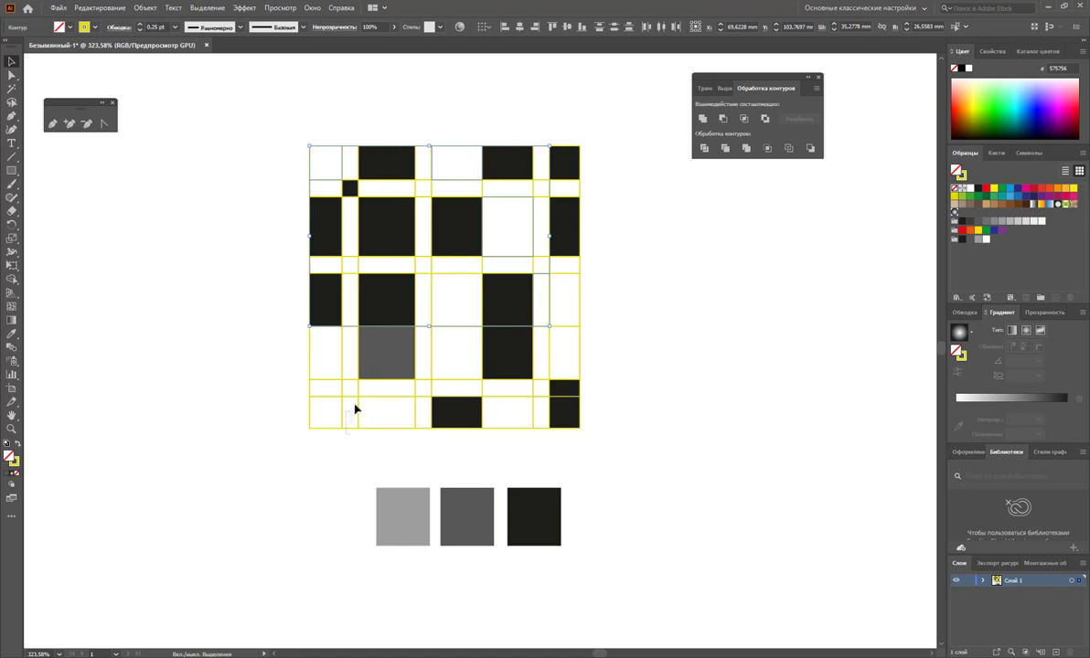
drag(341, 445, 347, 390)
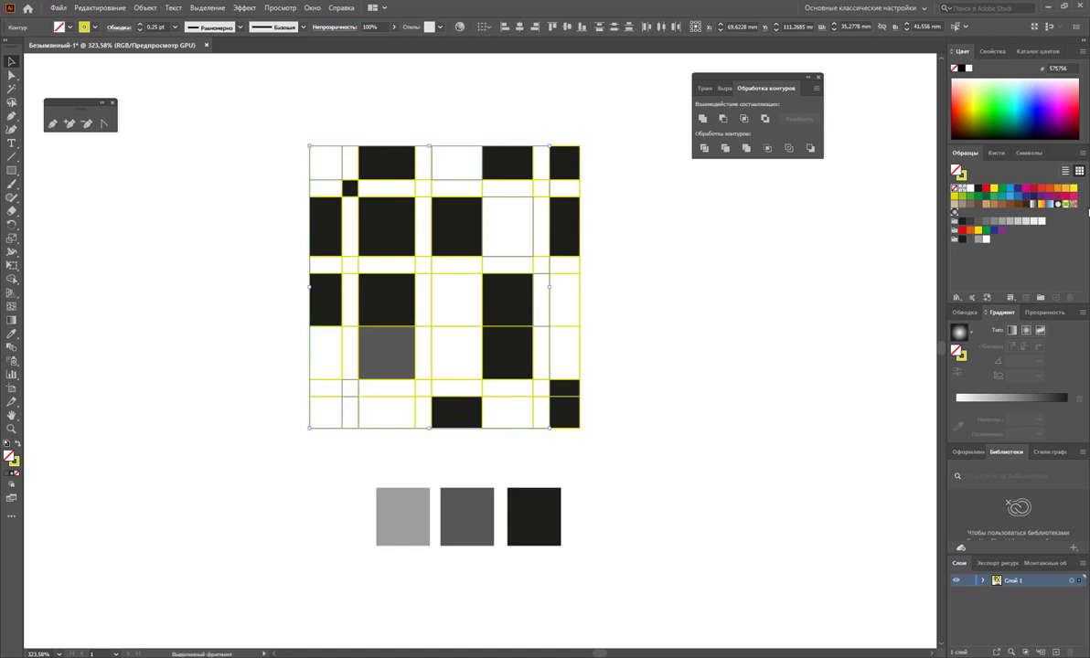
click(973, 238)
click(591, 360)
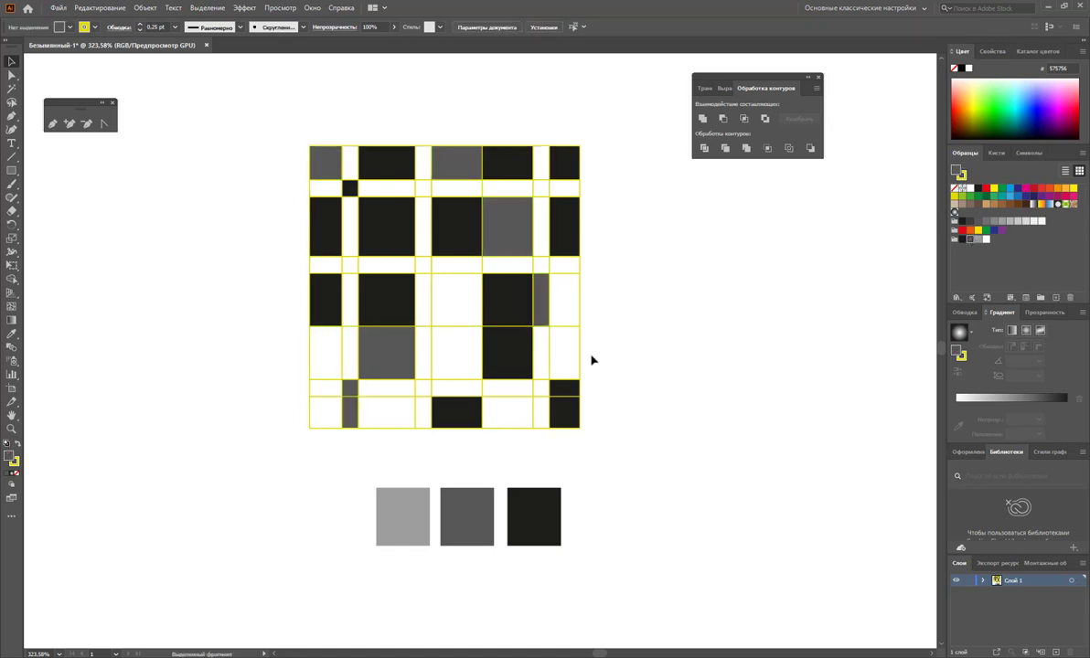
Fill the narrow top strip and two neighbouring columns of cells dark grey.
click(426, 256)
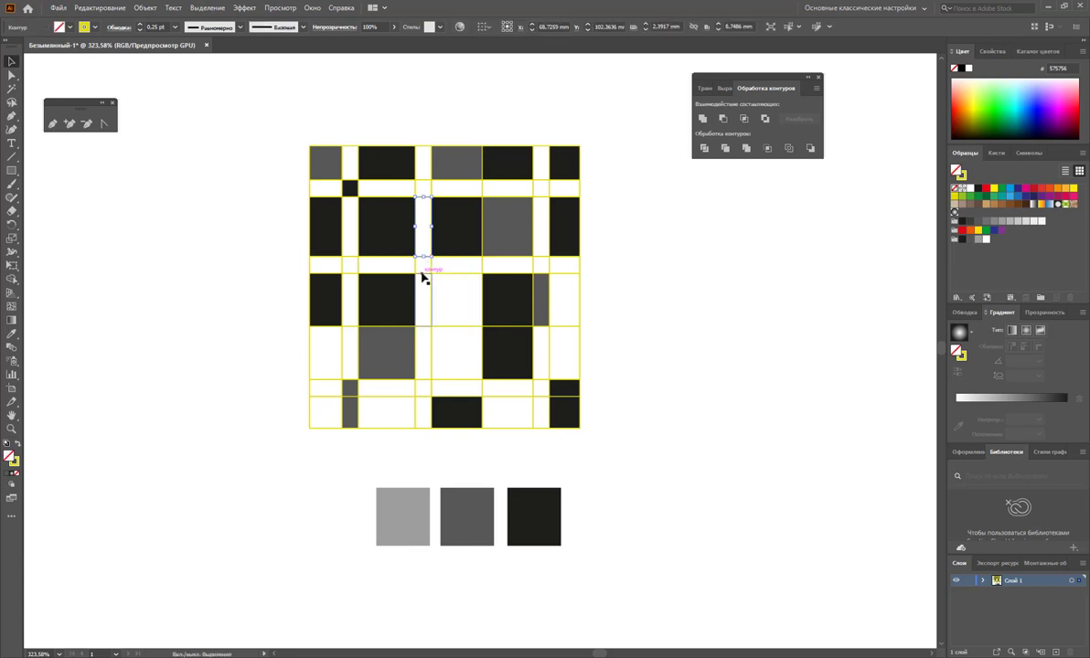
click(424, 141)
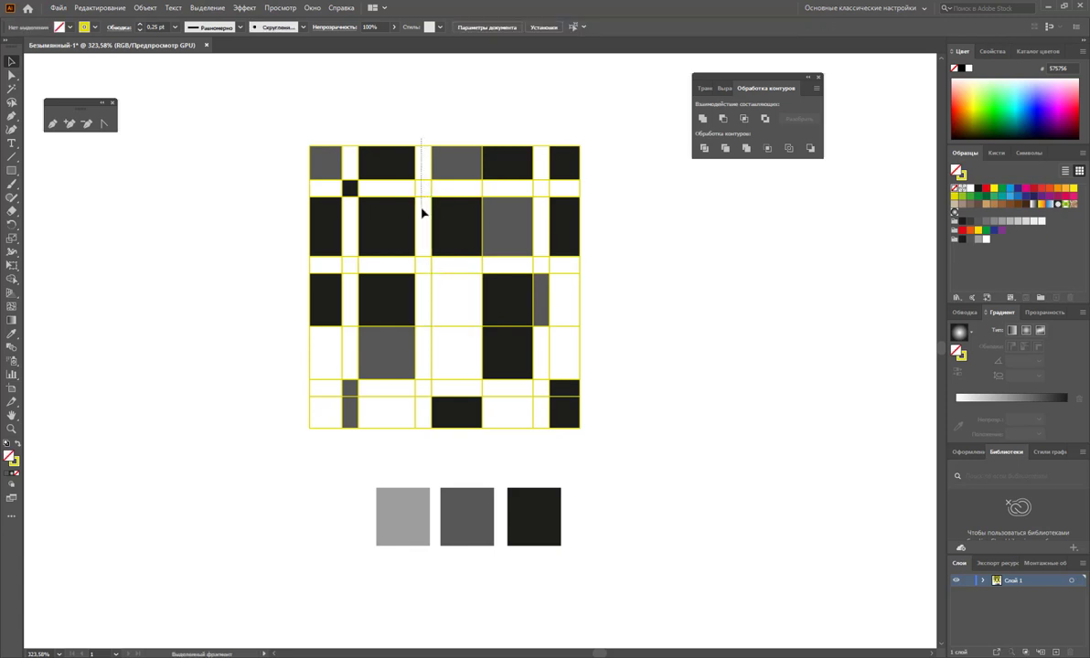
click(422, 212)
click(970, 240)
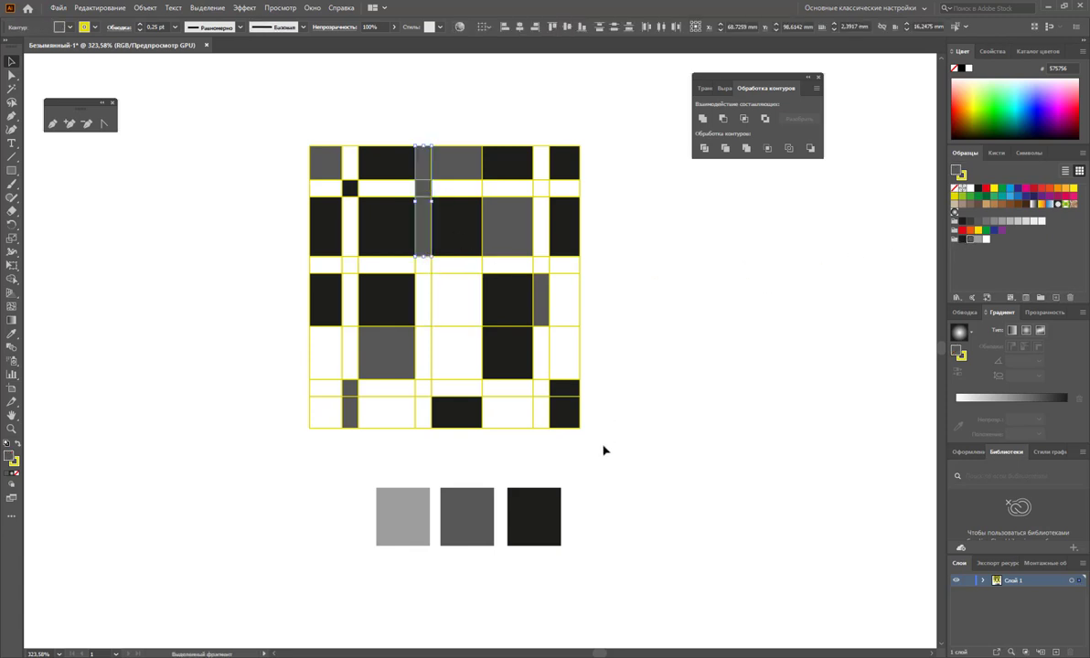
click(720, 384)
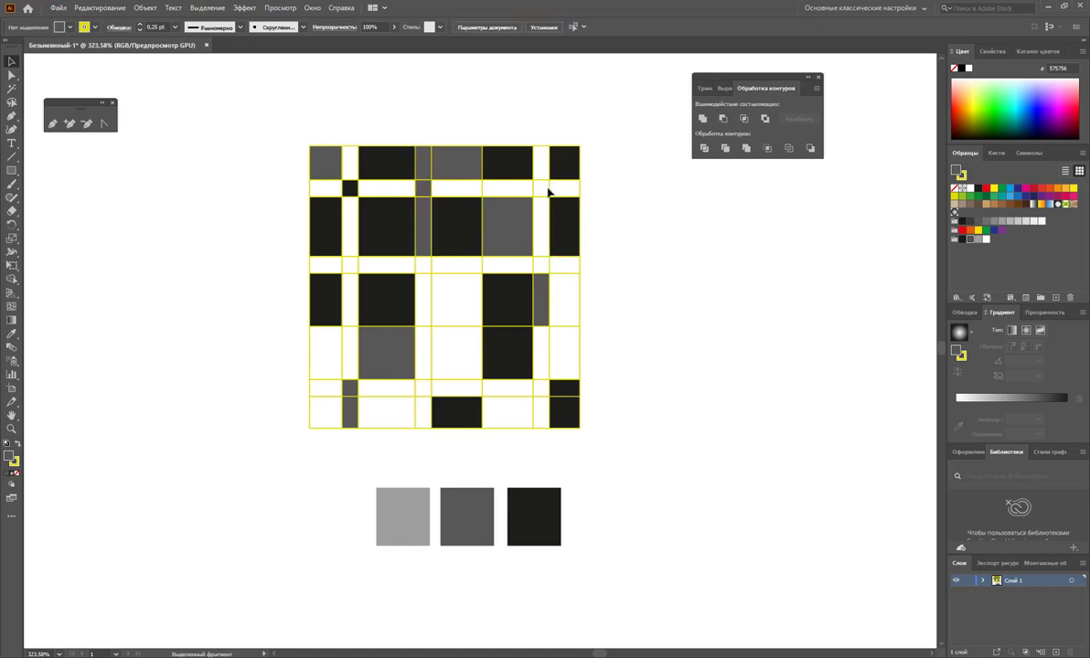
click(544, 266)
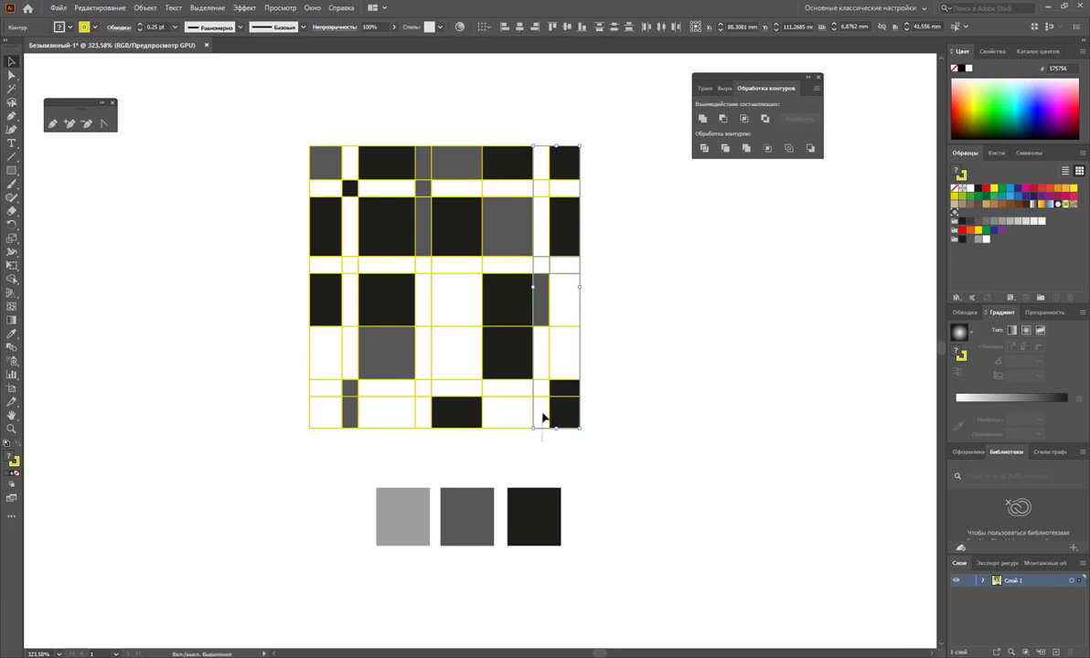
shift+click(435, 299)
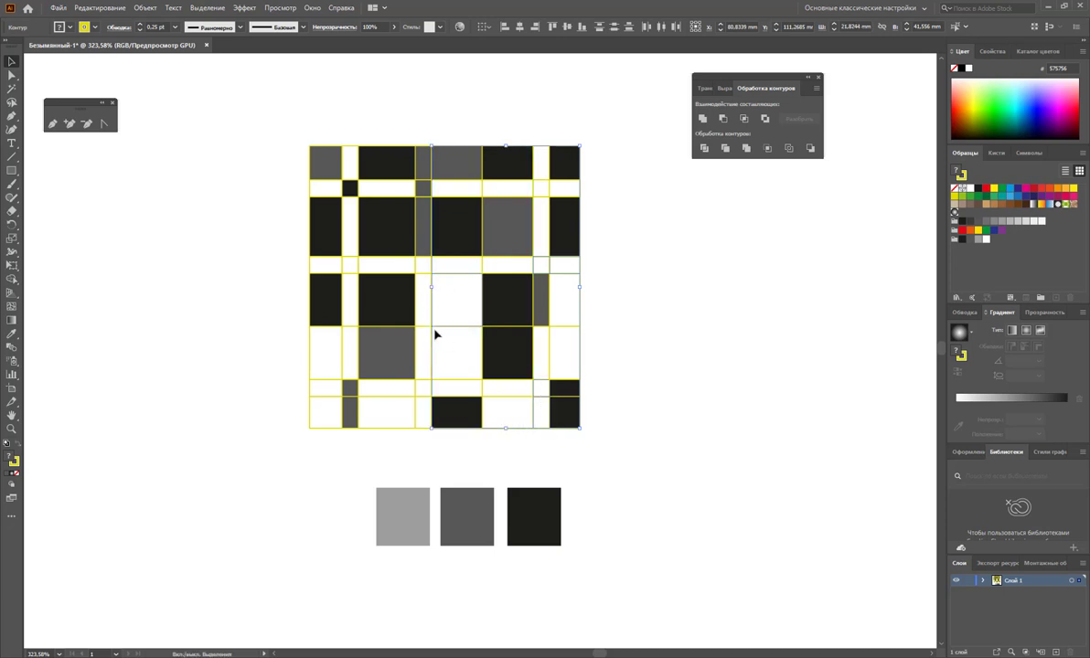
click(973, 240)
click(752, 304)
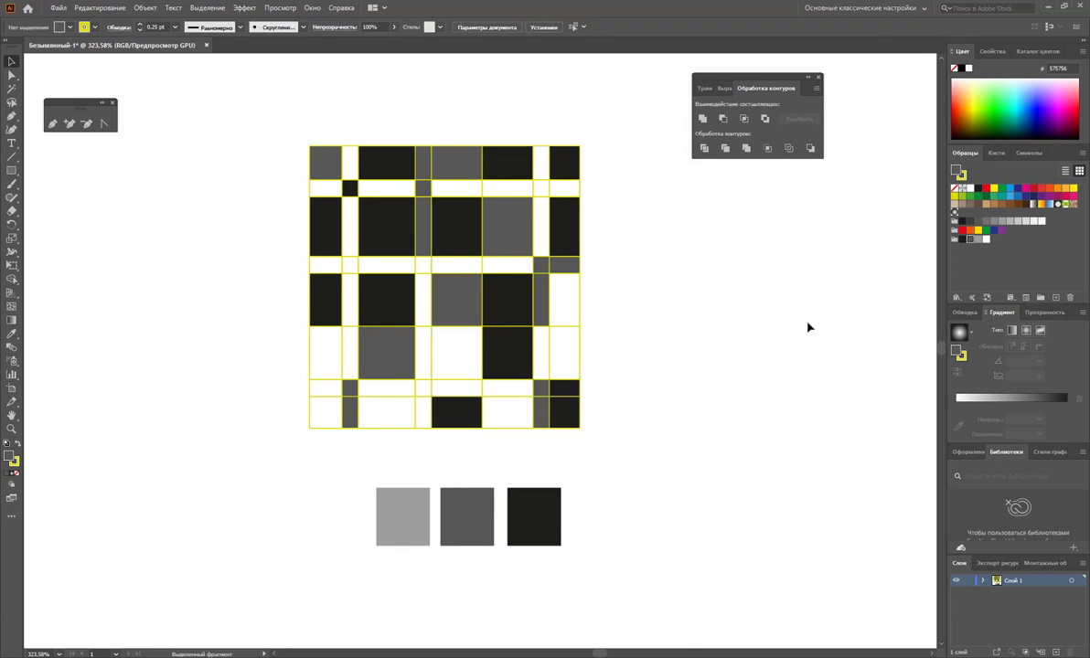
Fill the thin horizontal cell in the middle of the grid black.
click(433, 262)
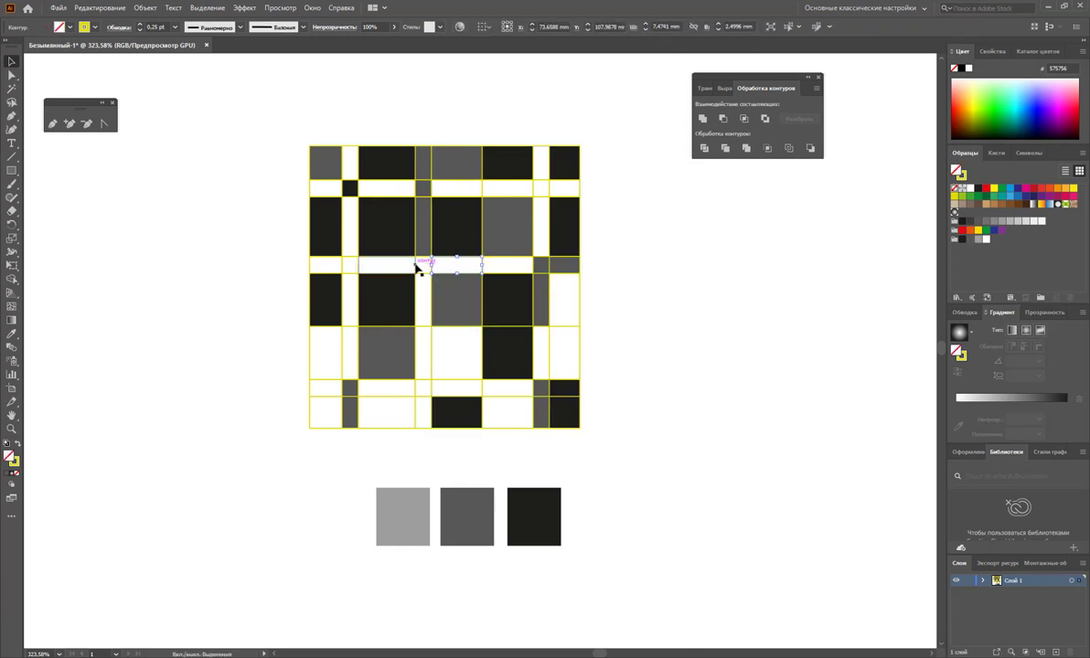
click(428, 270)
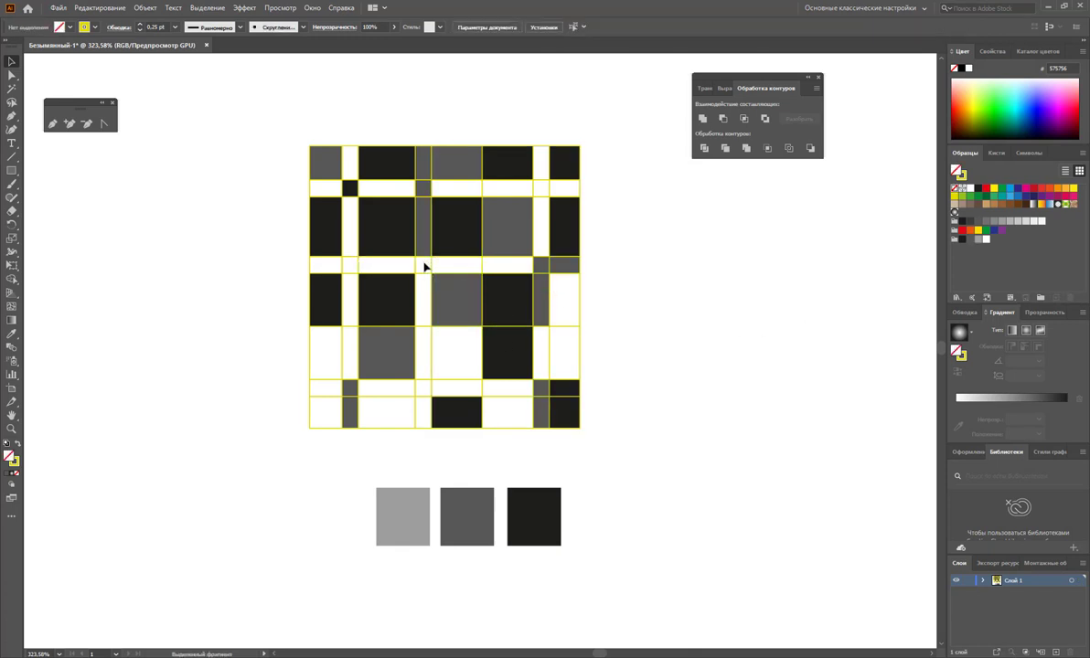
click(435, 267)
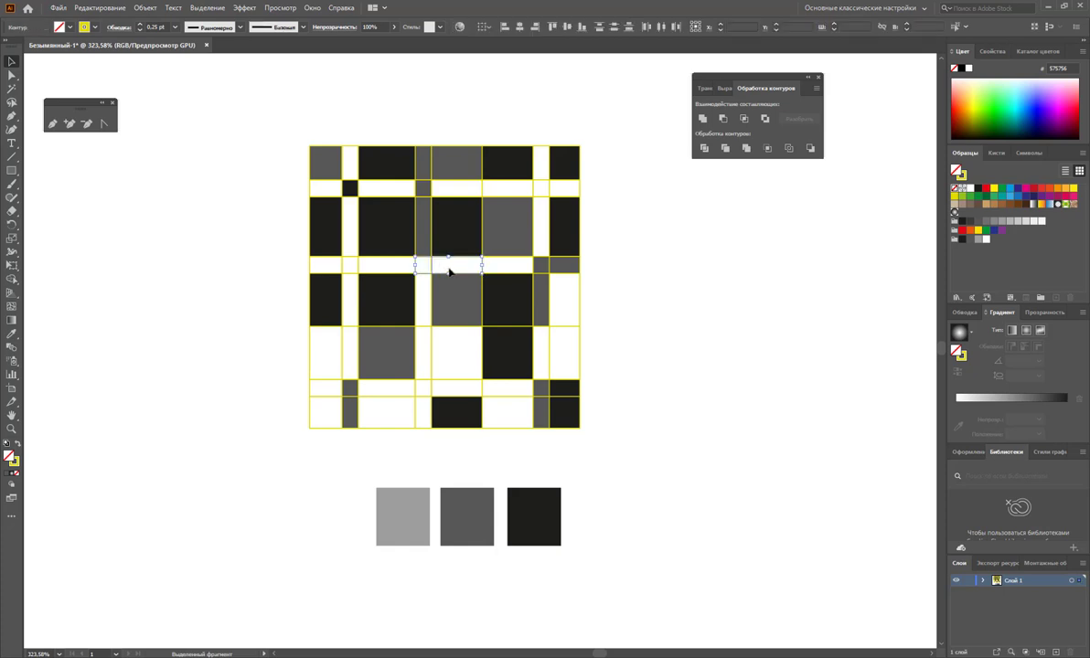
click(962, 239)
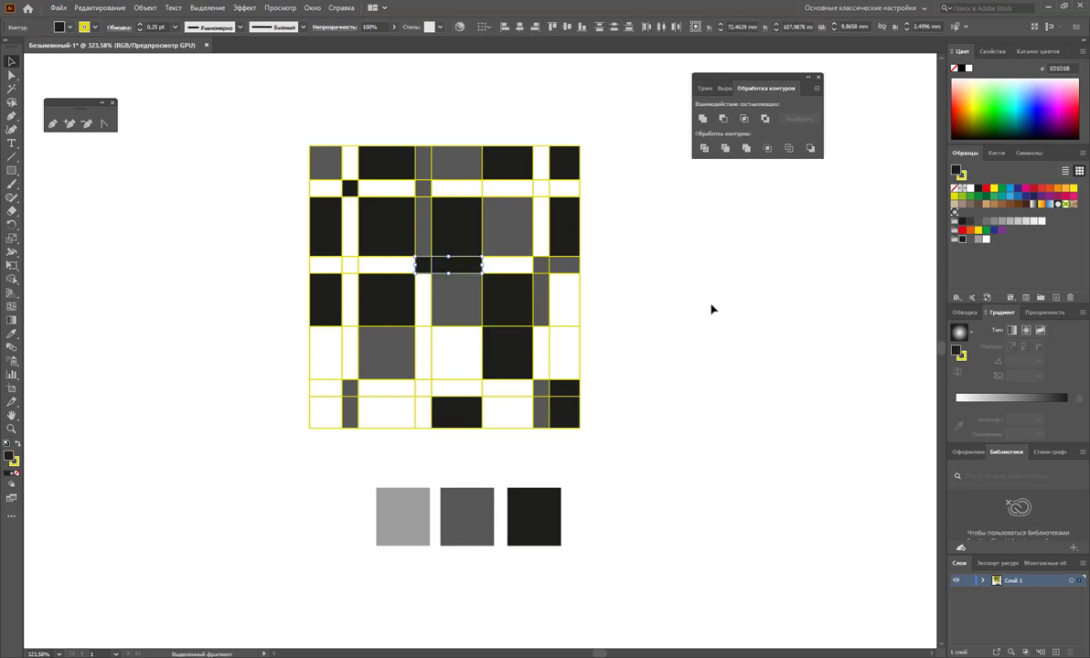
click(575, 512)
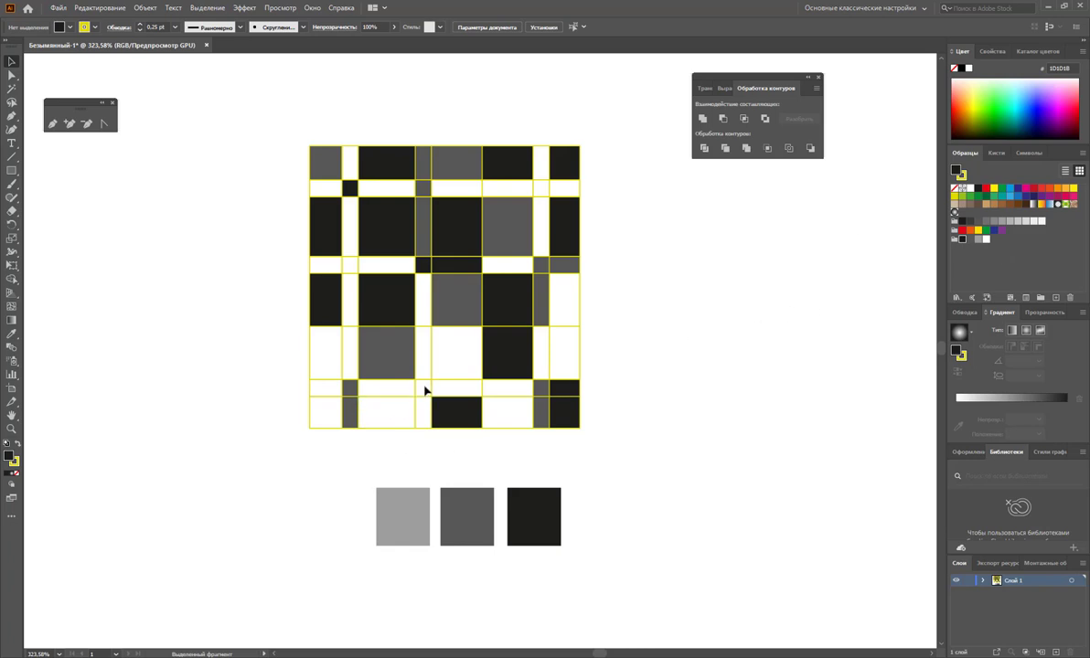
Fill bottom cells dark grey and black, a top-row cell black, and a right-column cell grey.
click(448, 390)
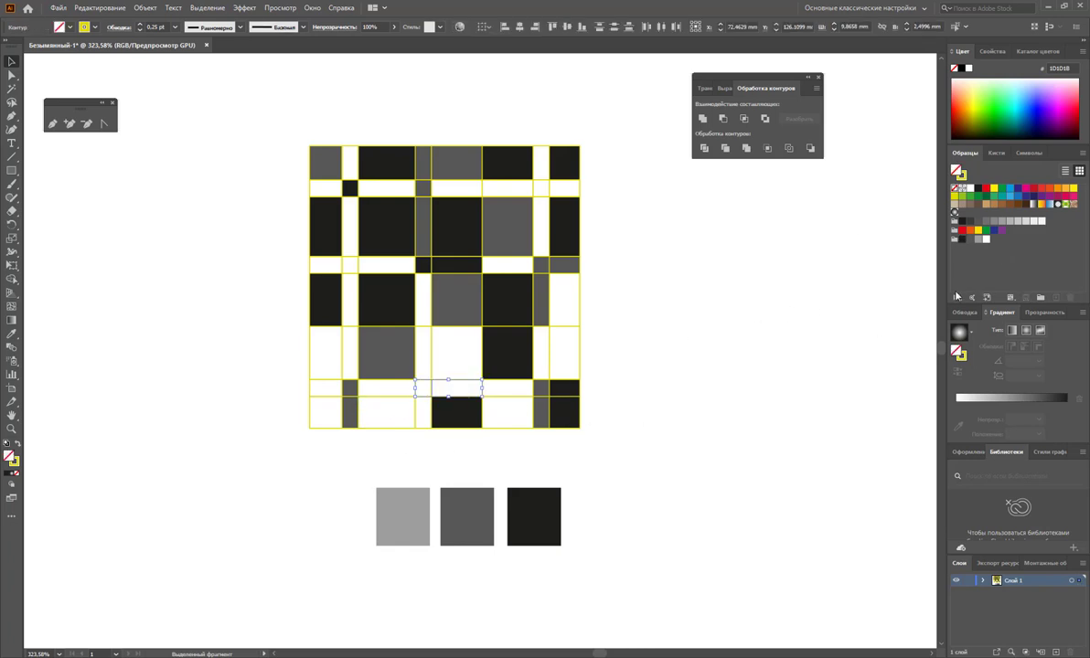
click(970, 242)
click(395, 394)
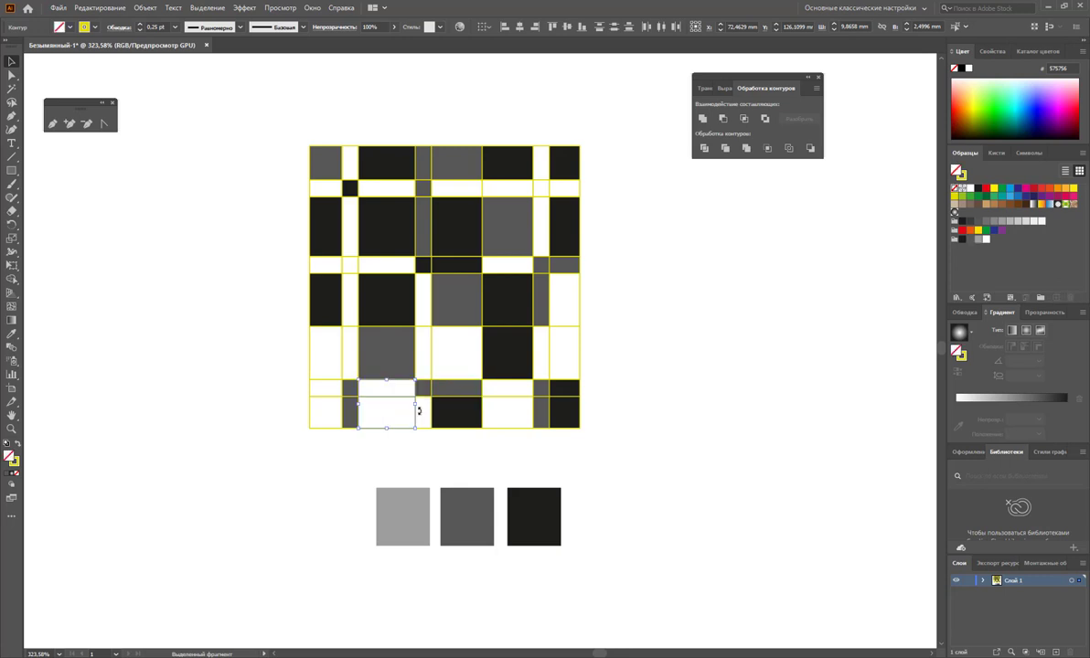
click(962, 239)
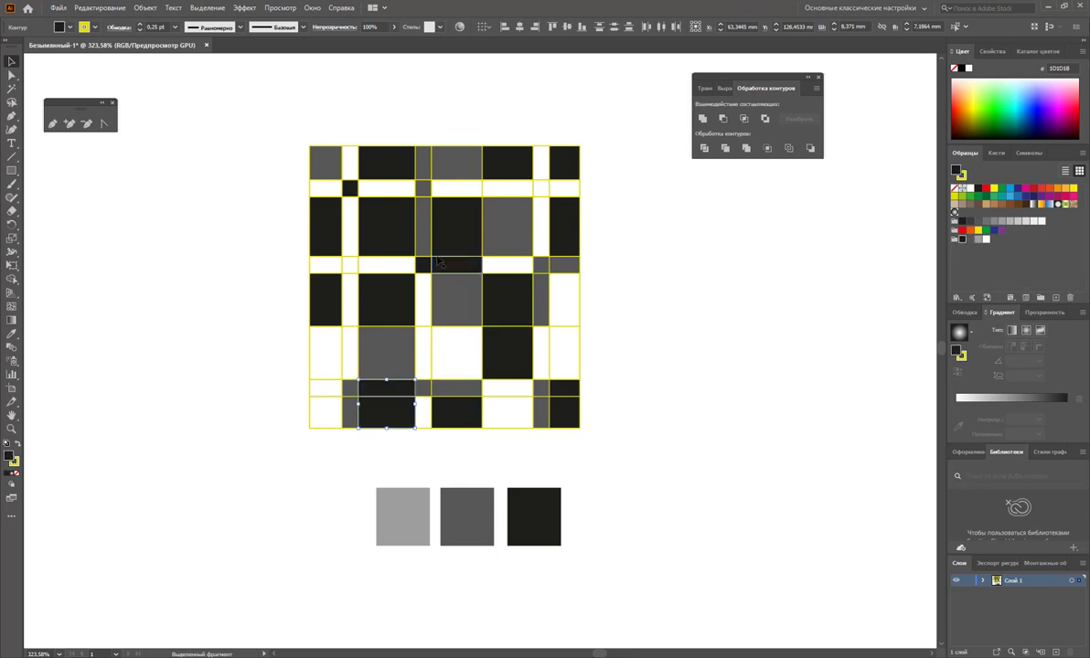
click(485, 189)
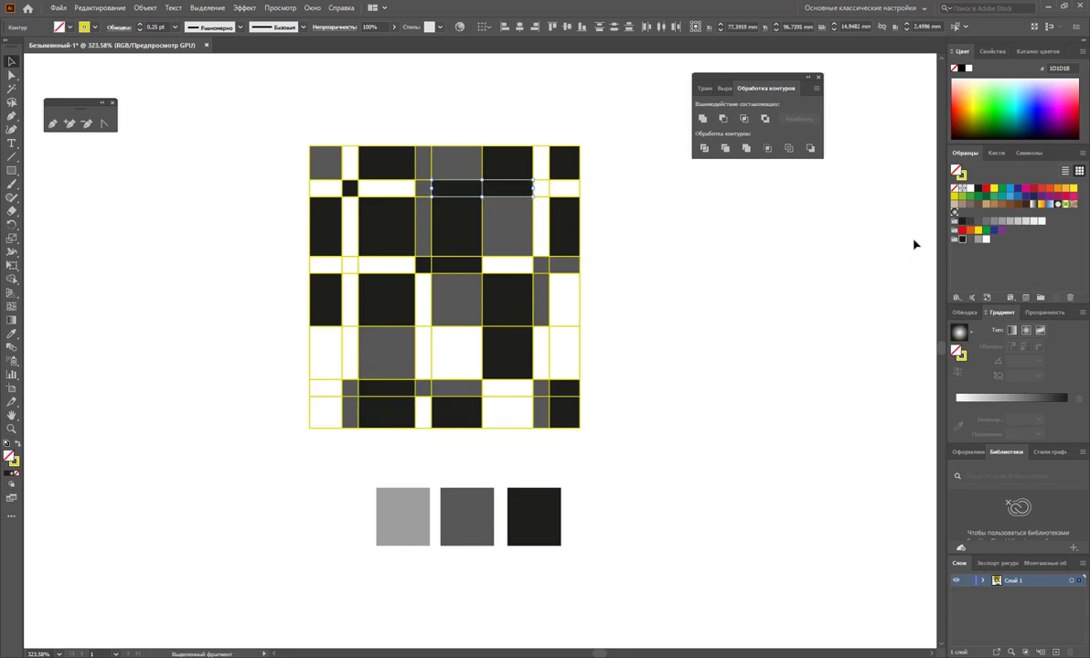
click(603, 193)
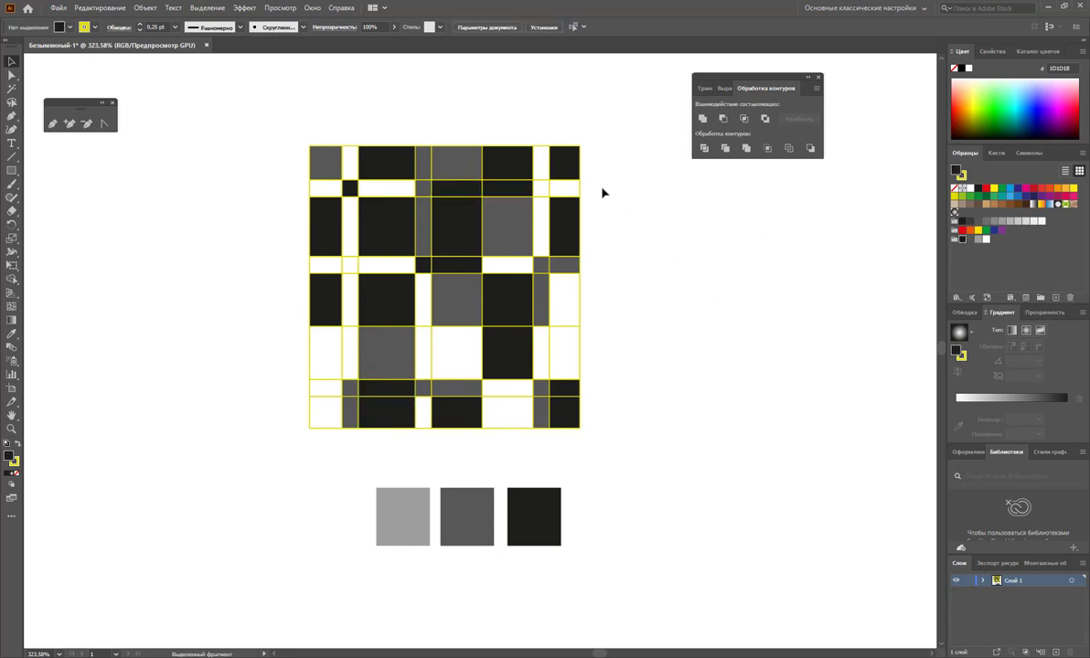
click(548, 188)
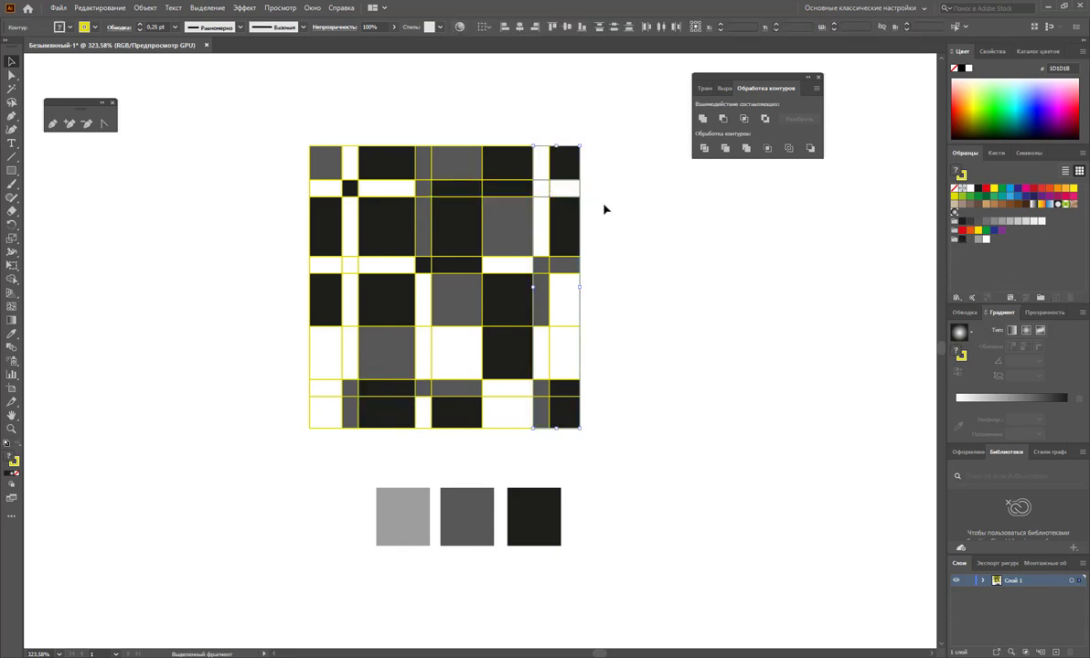
click(982, 240)
Fill two small left-side cells light grey and the right column stripe black.
click(325, 188)
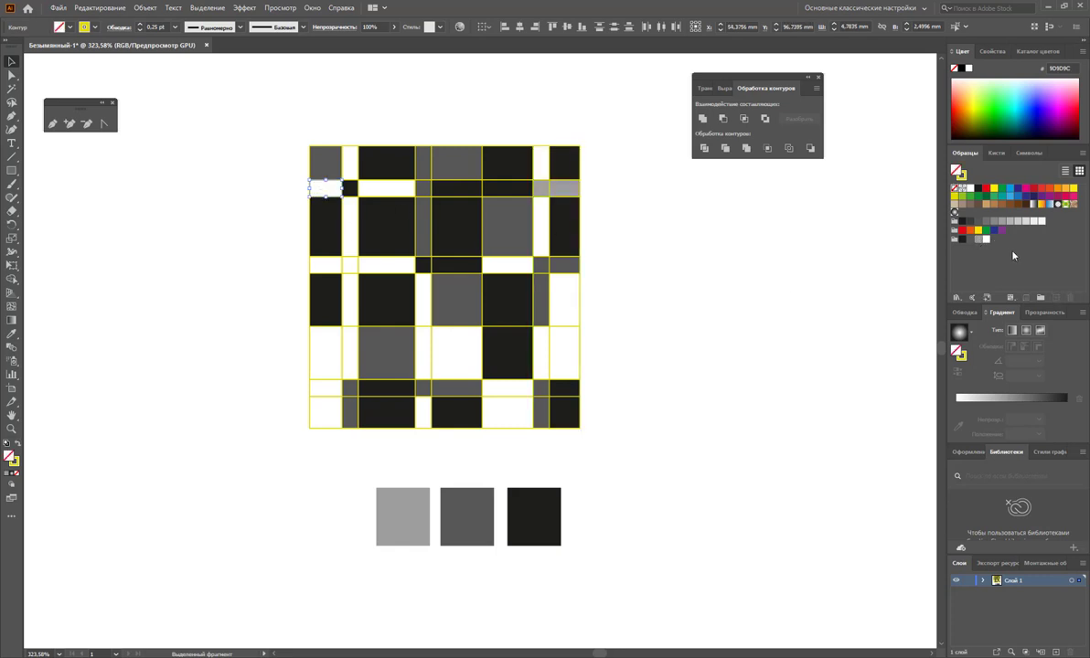
click(981, 241)
key(ctrl+shift+a)
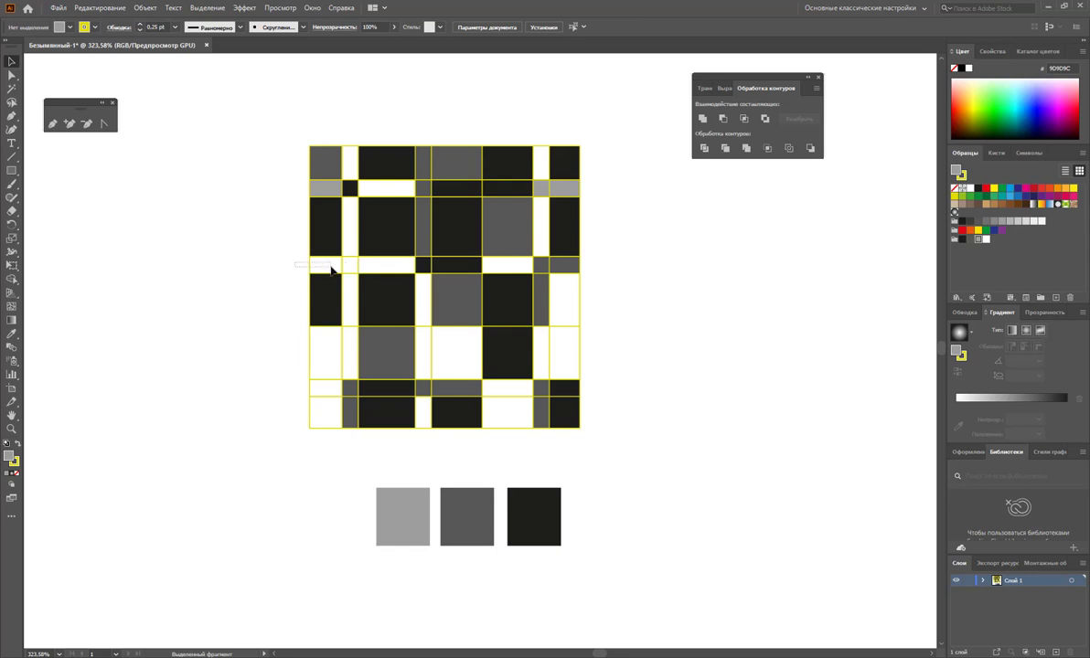
click(330, 267)
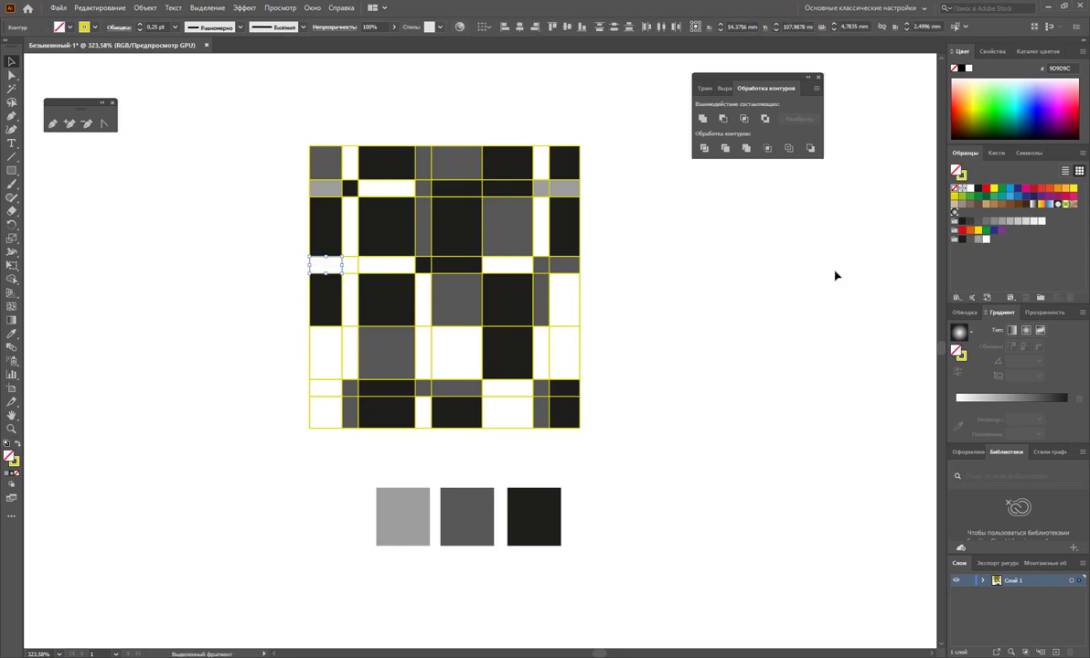
click(981, 240)
key(ctrl+shift+a)
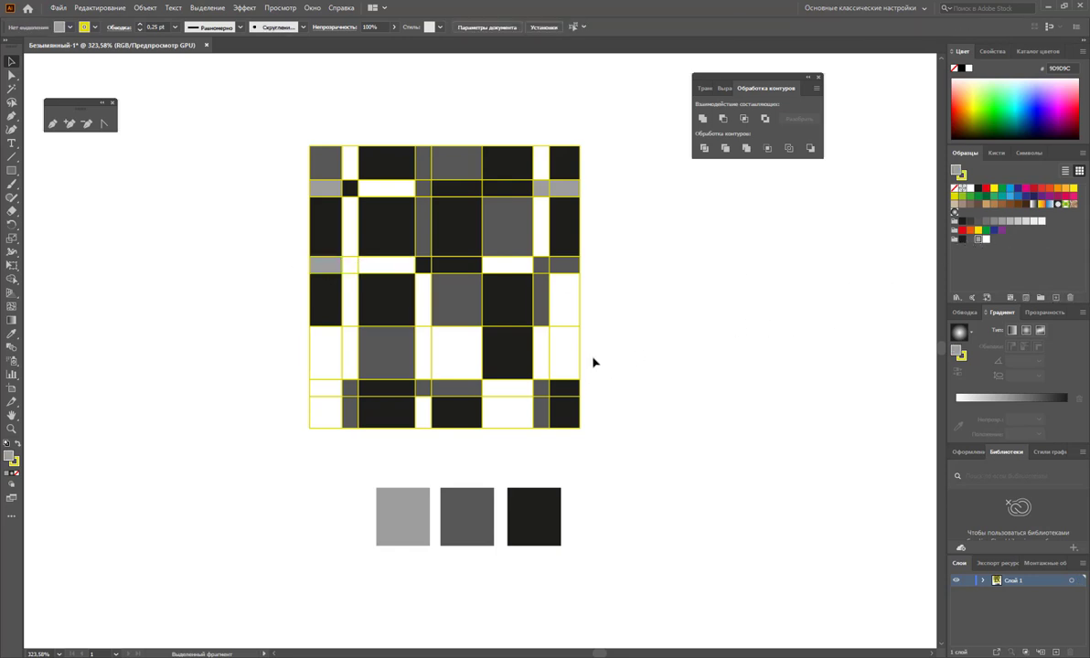
click(568, 312)
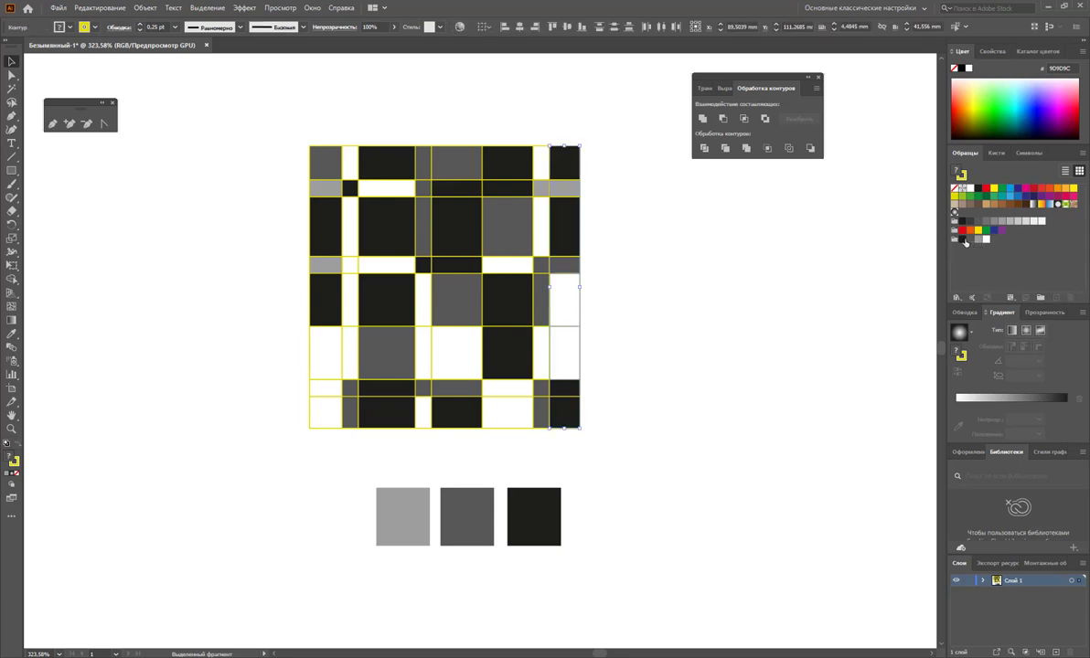
click(963, 239)
key(ctrl+shift+a)
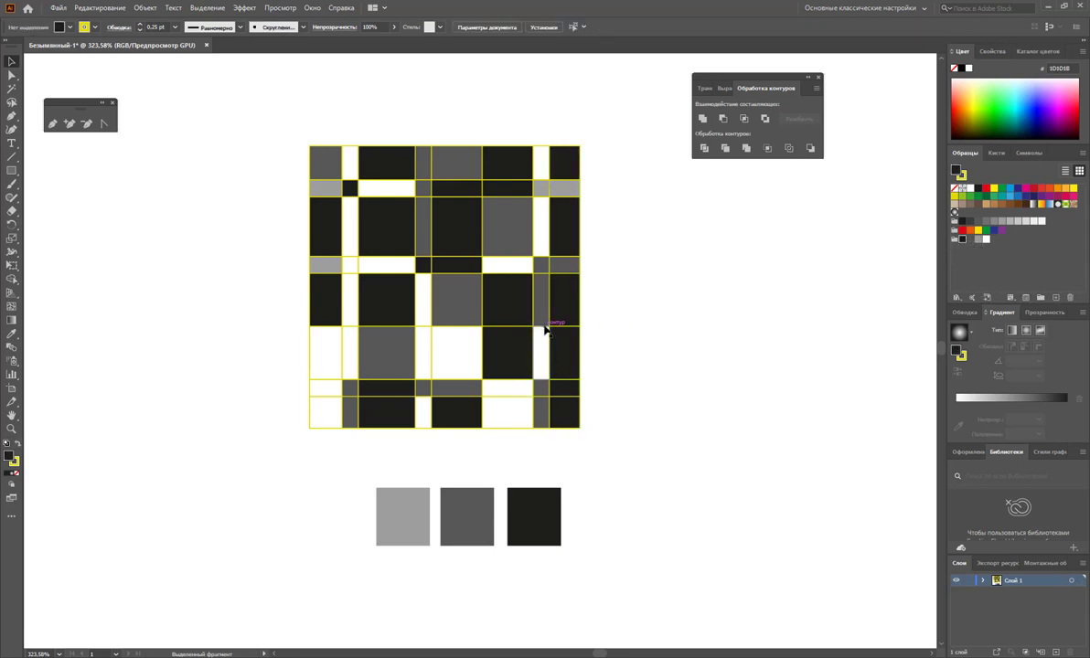
Fill more strip cells light grey, the tall left strip black and two lower-left cells dark grey.
click(545, 329)
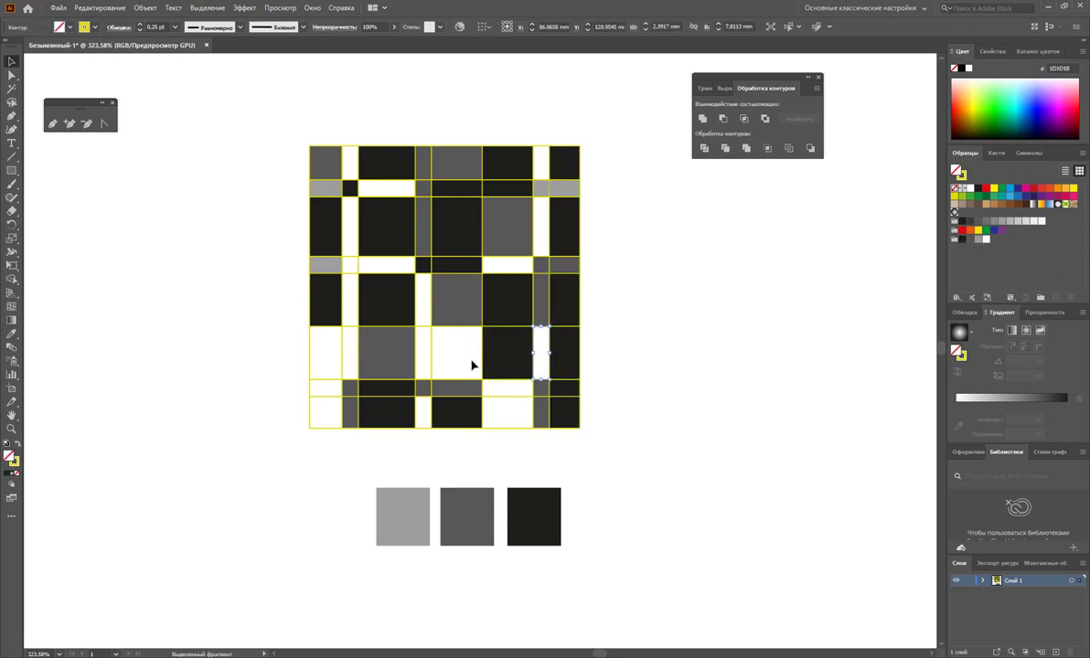
shift+click(421, 332)
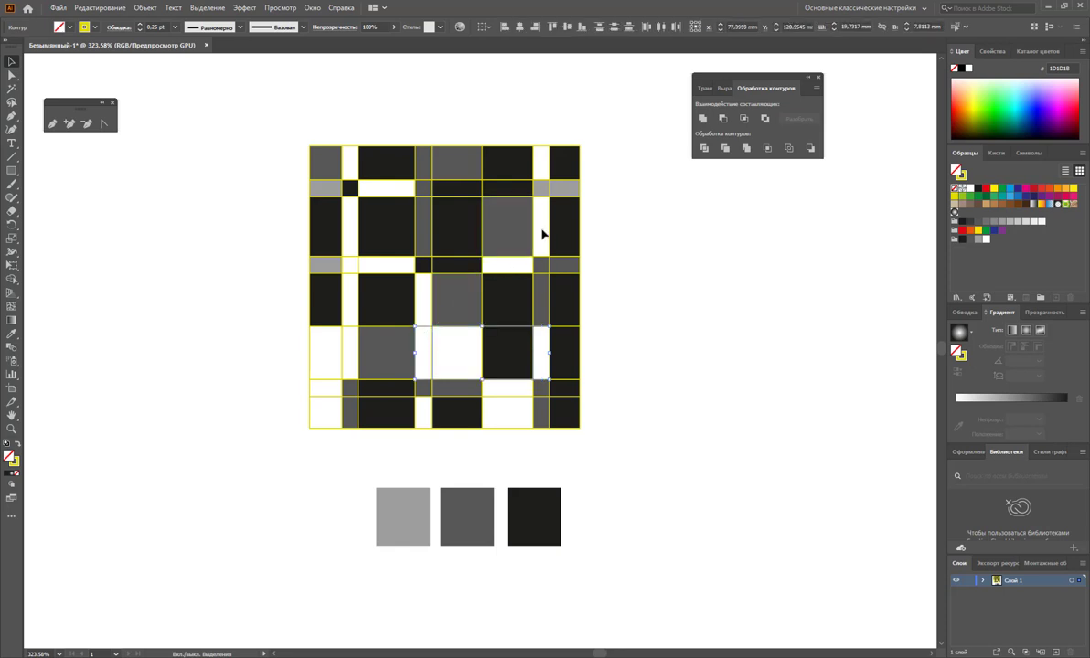
shift+click(544, 201)
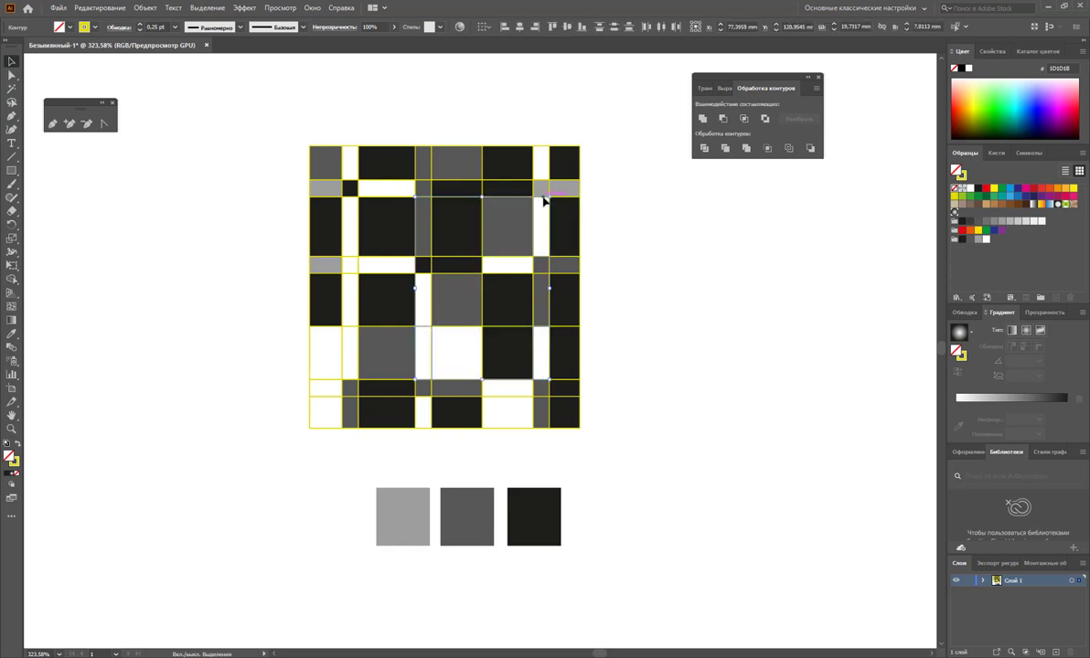
click(979, 240)
click(717, 289)
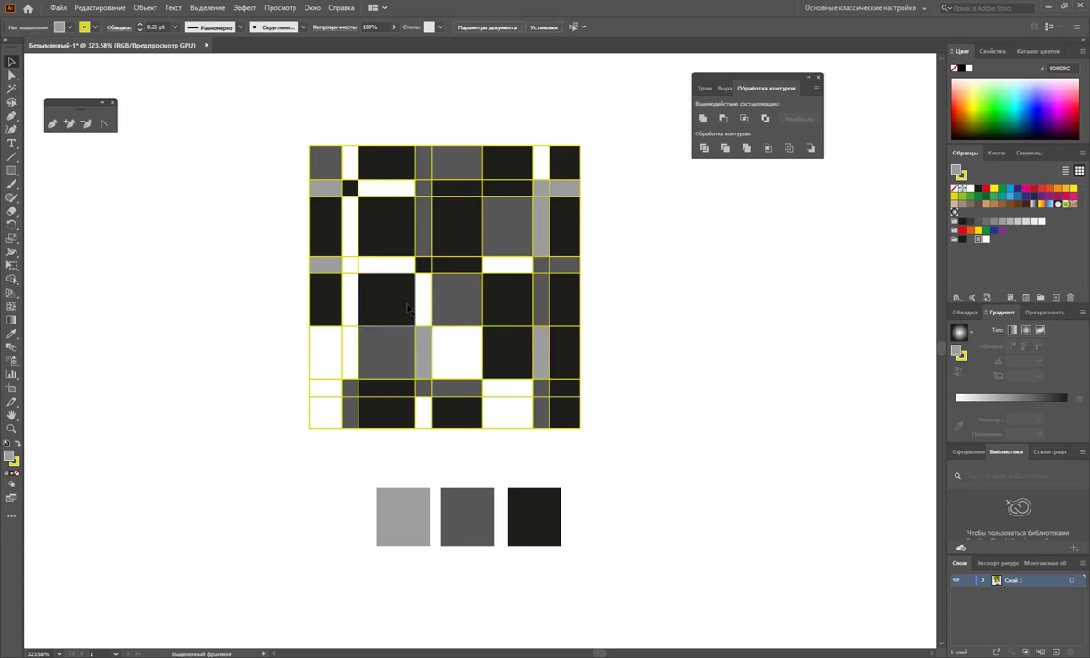
click(350, 345)
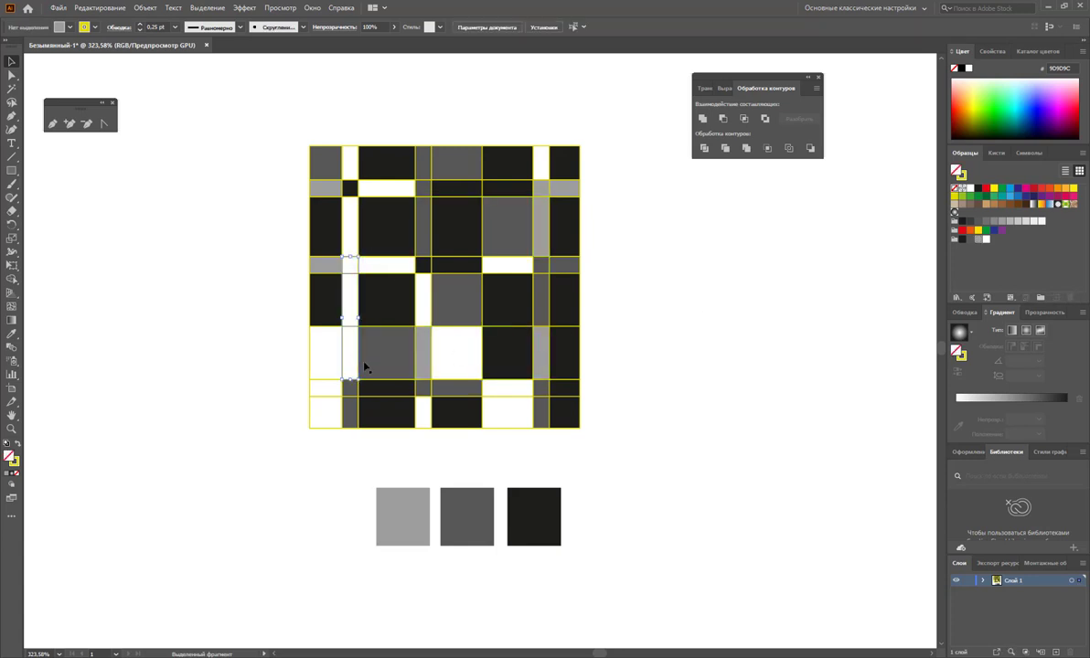
click(962, 239)
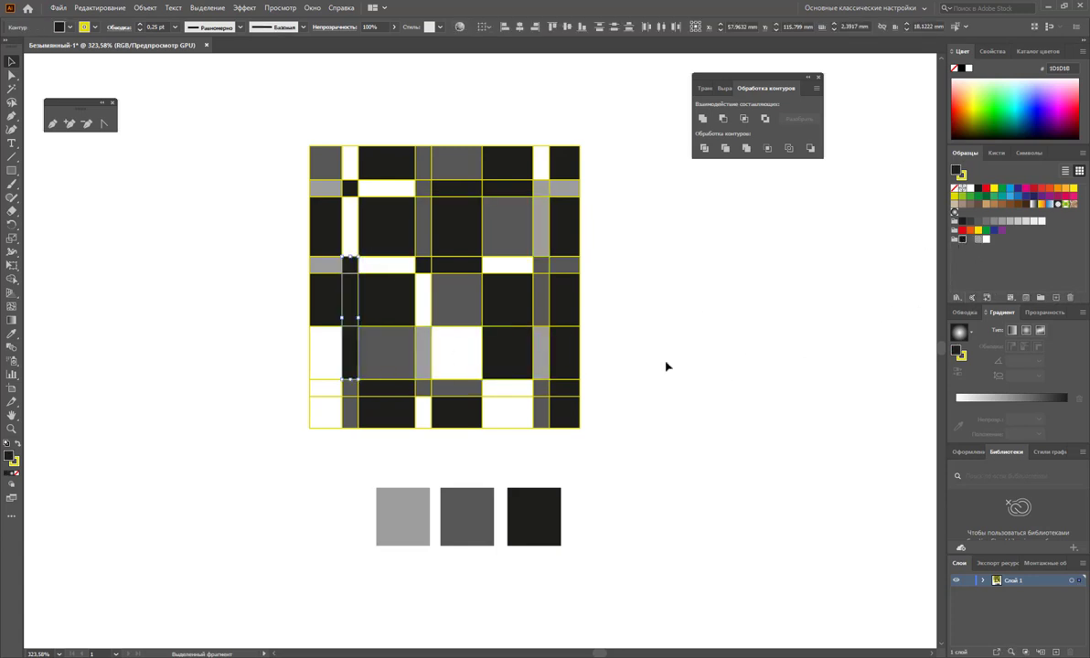
drag(296, 371, 317, 393)
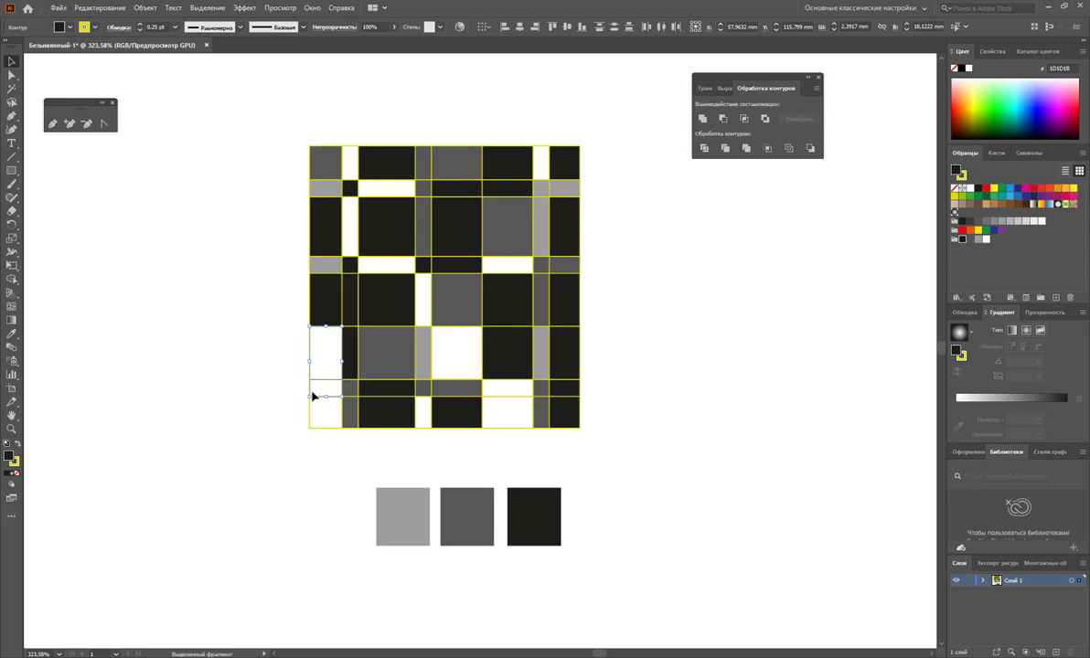
click(971, 240)
Fill the two bottom white cells and a middle white cell with light grey.
click(739, 368)
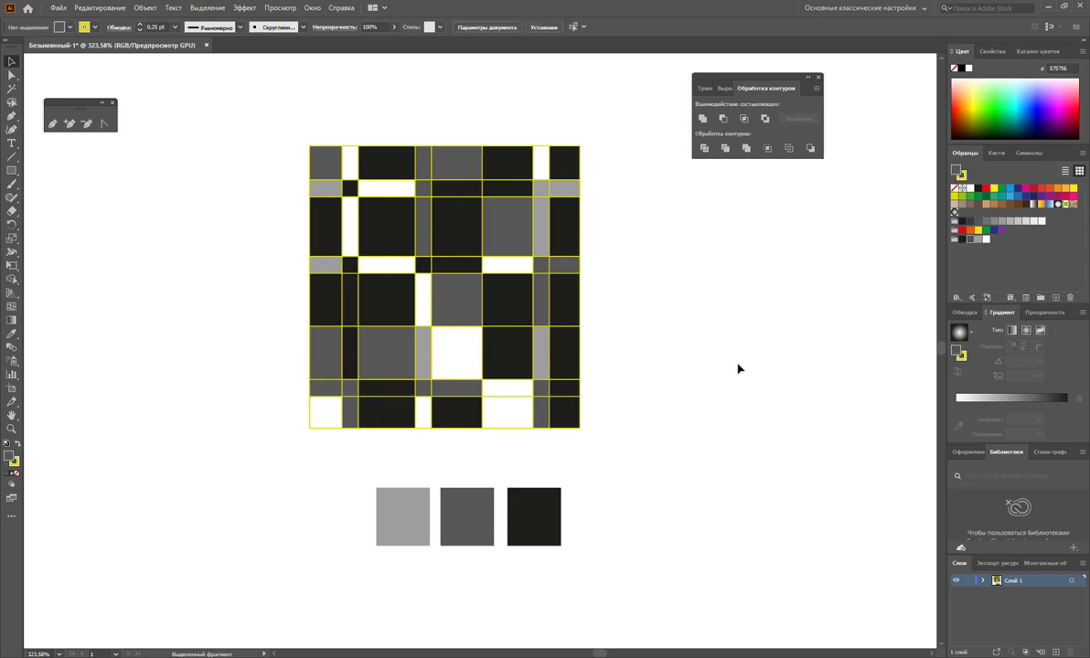
double_click(497, 395)
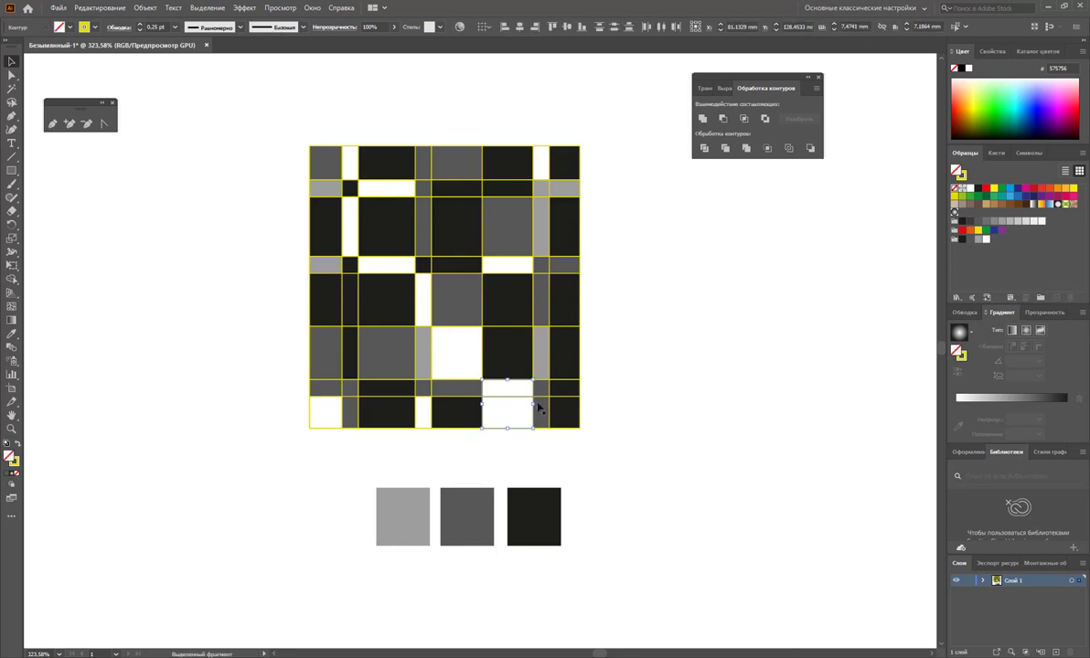
click(977, 240)
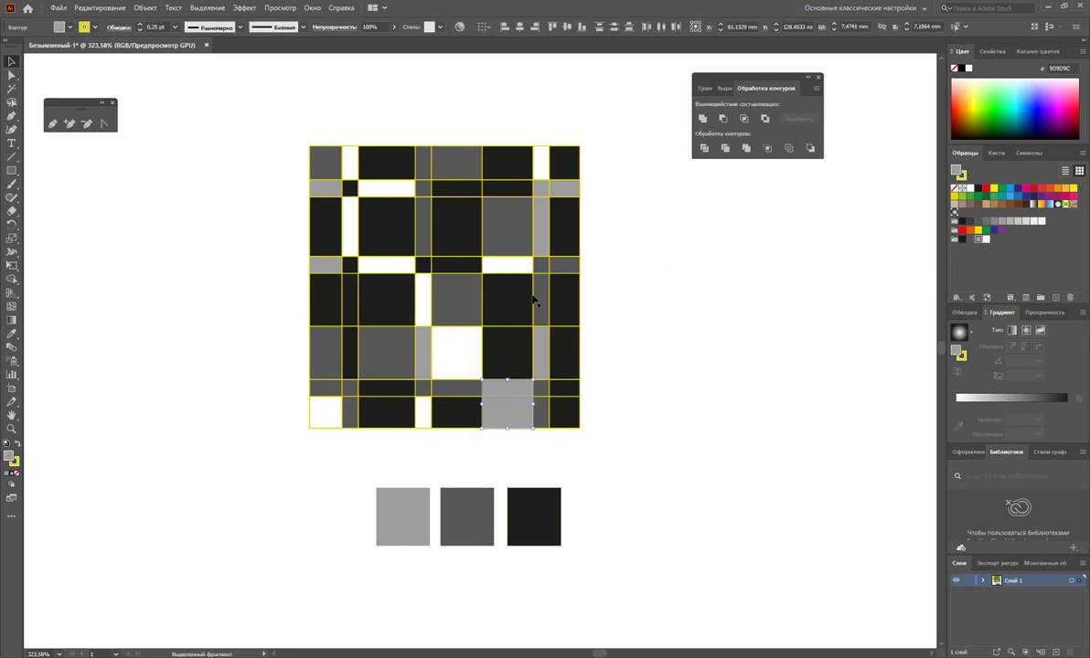
click(457, 354)
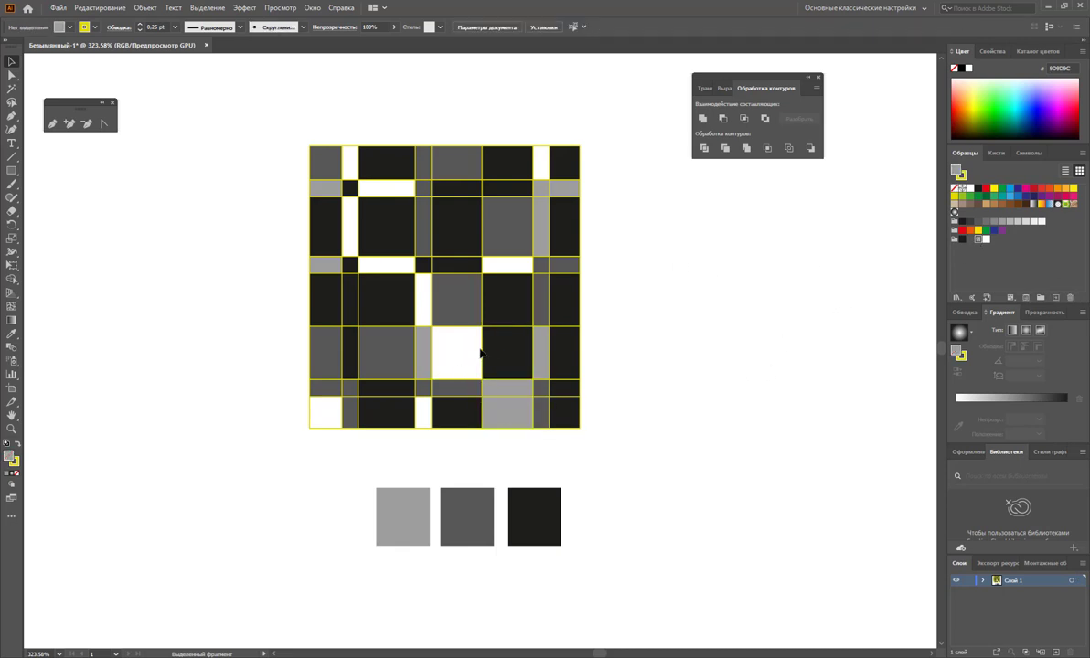
click(477, 330)
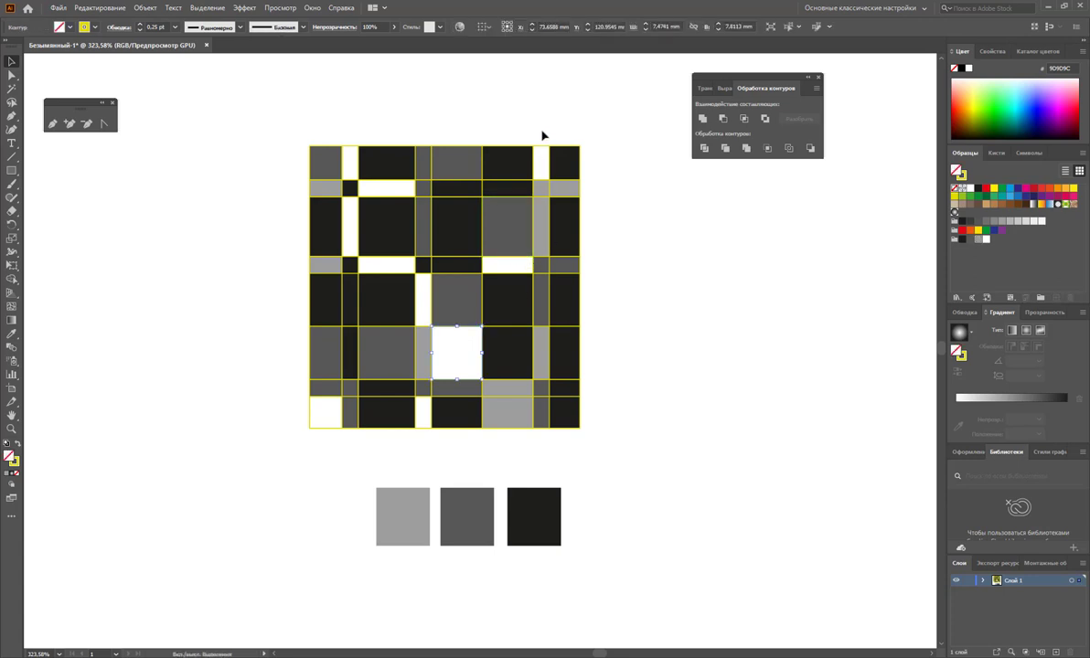
click(979, 240)
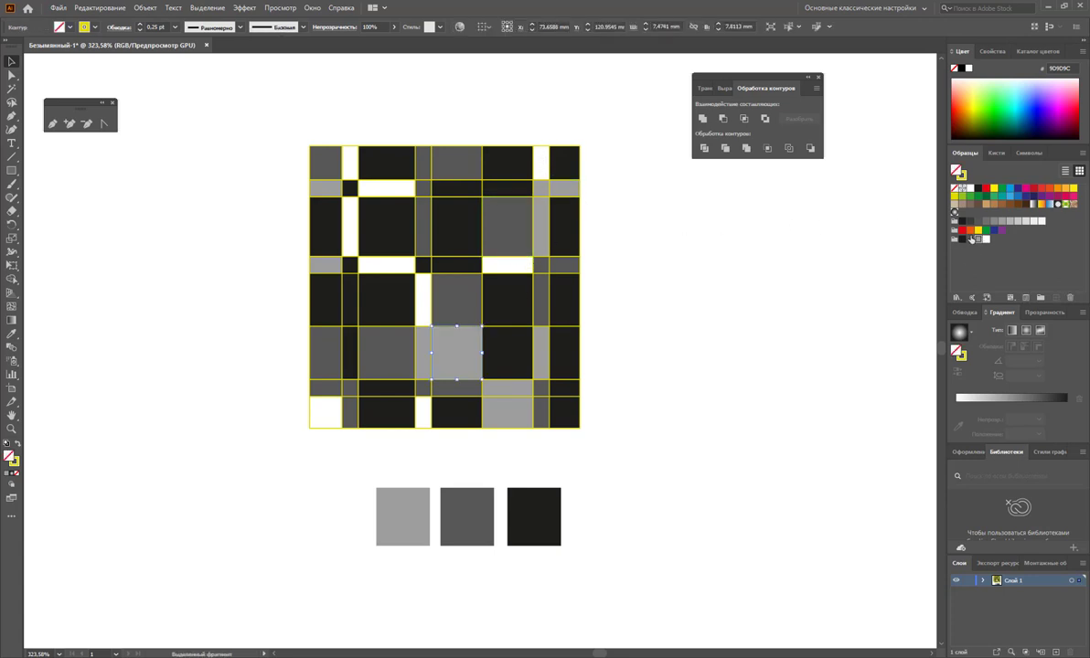
click(674, 301)
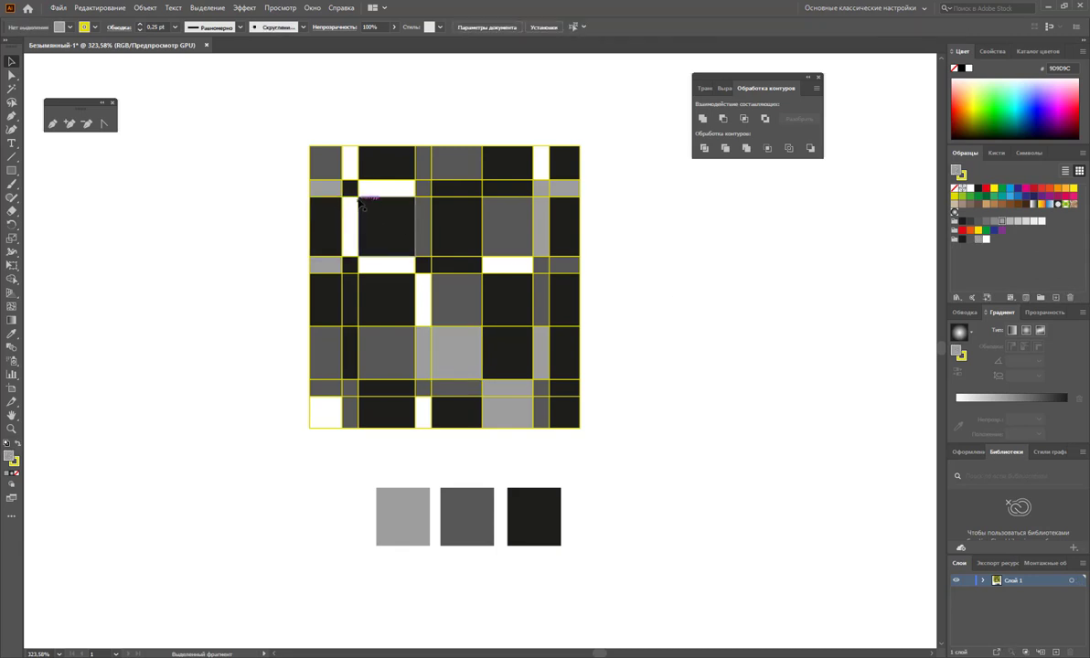
Fill two narrow top cells dark grey and turn a narrow lower-right cell white.
click(356, 201)
click(971, 239)
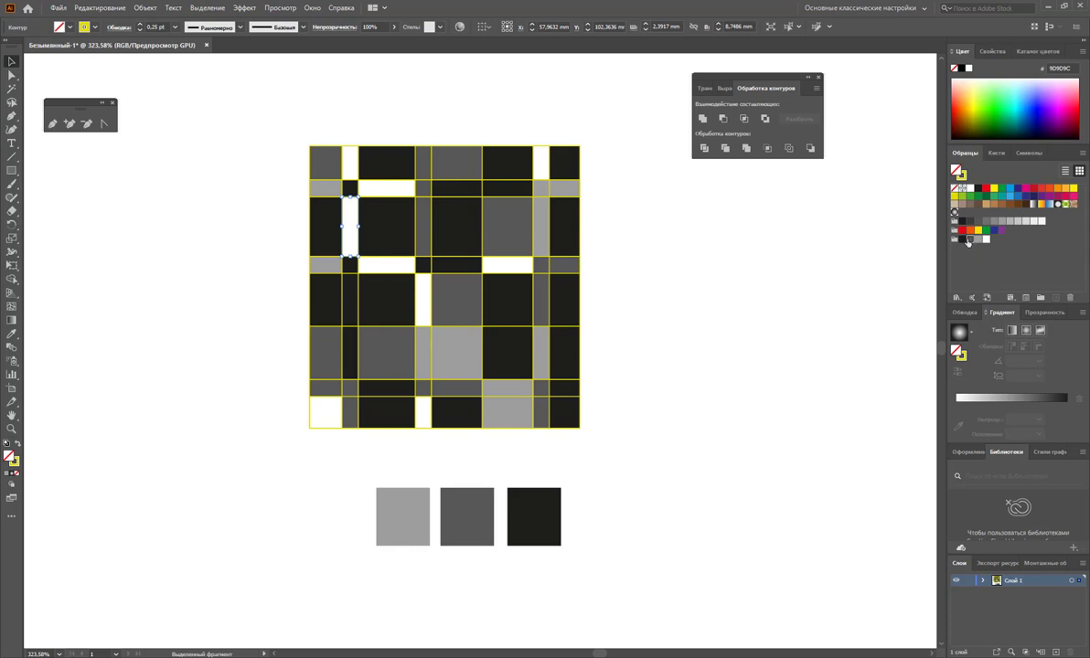
click(352, 160)
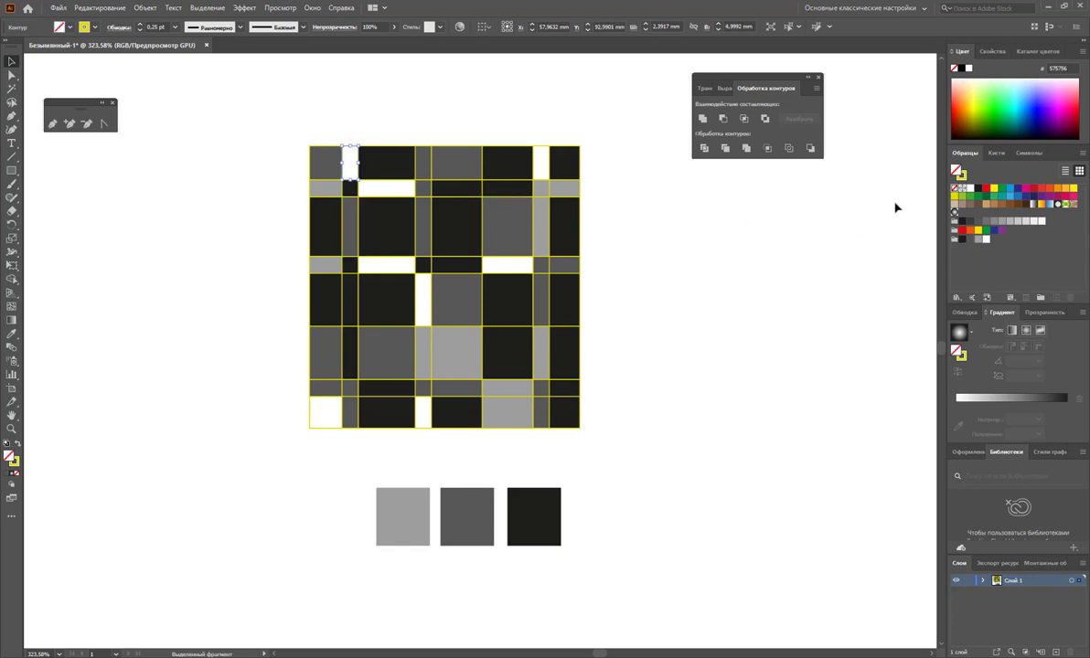
click(971, 240)
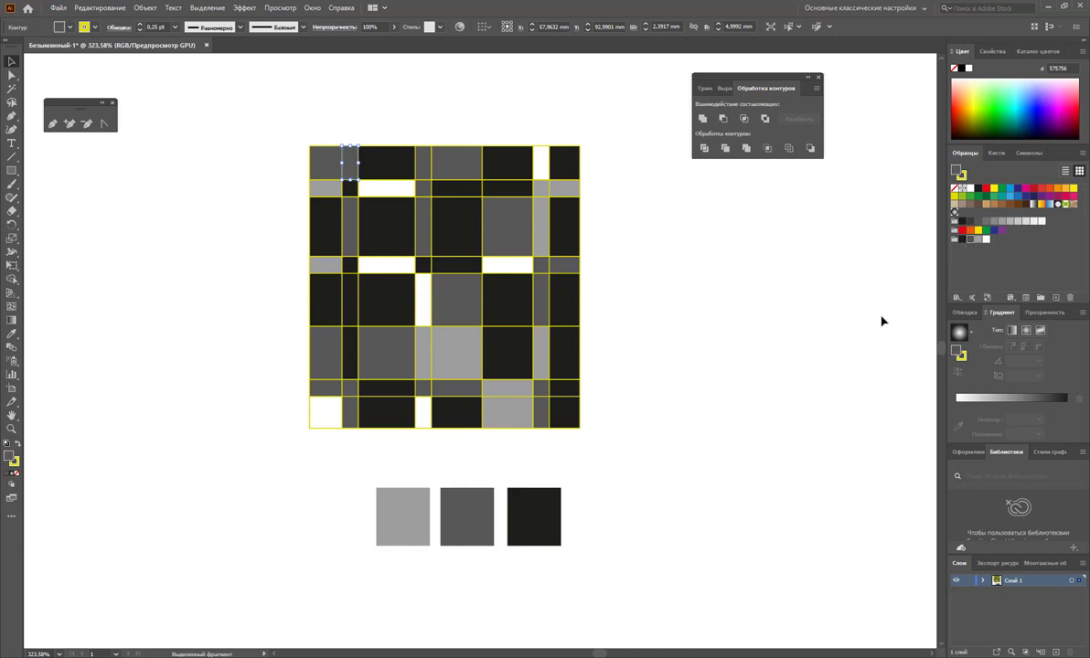
click(883, 321)
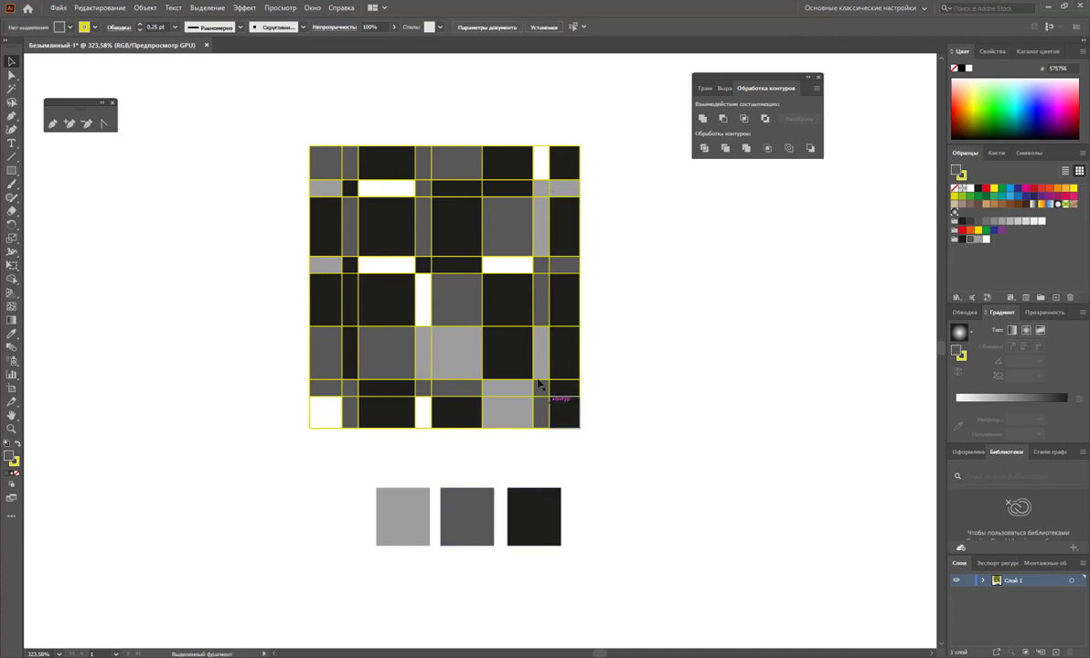
click(546, 353)
click(540, 357)
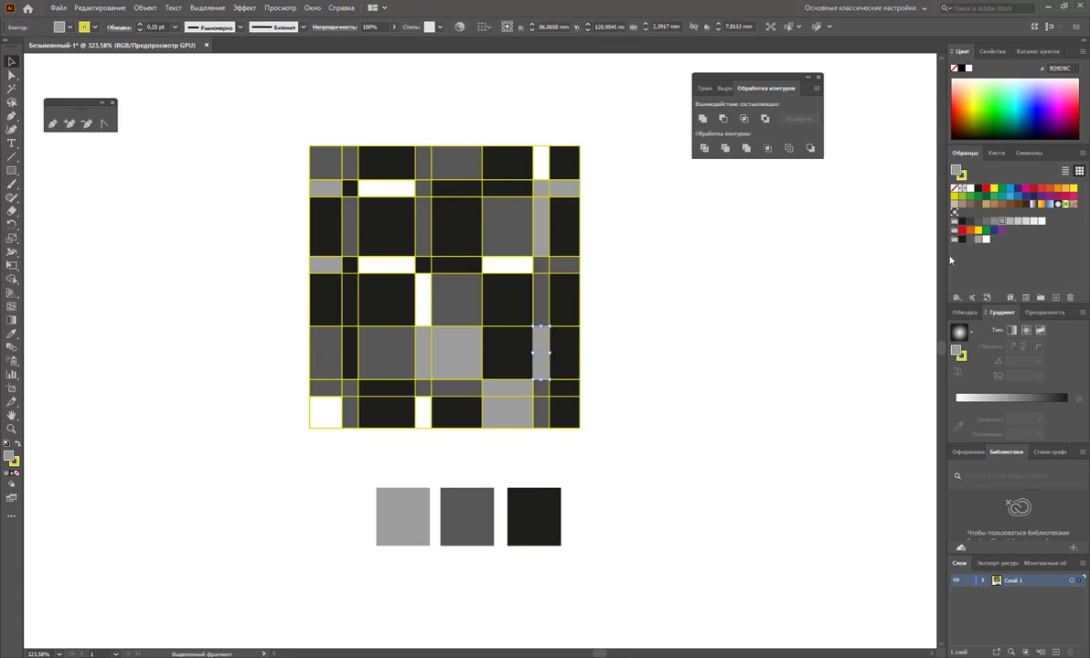
click(986, 238)
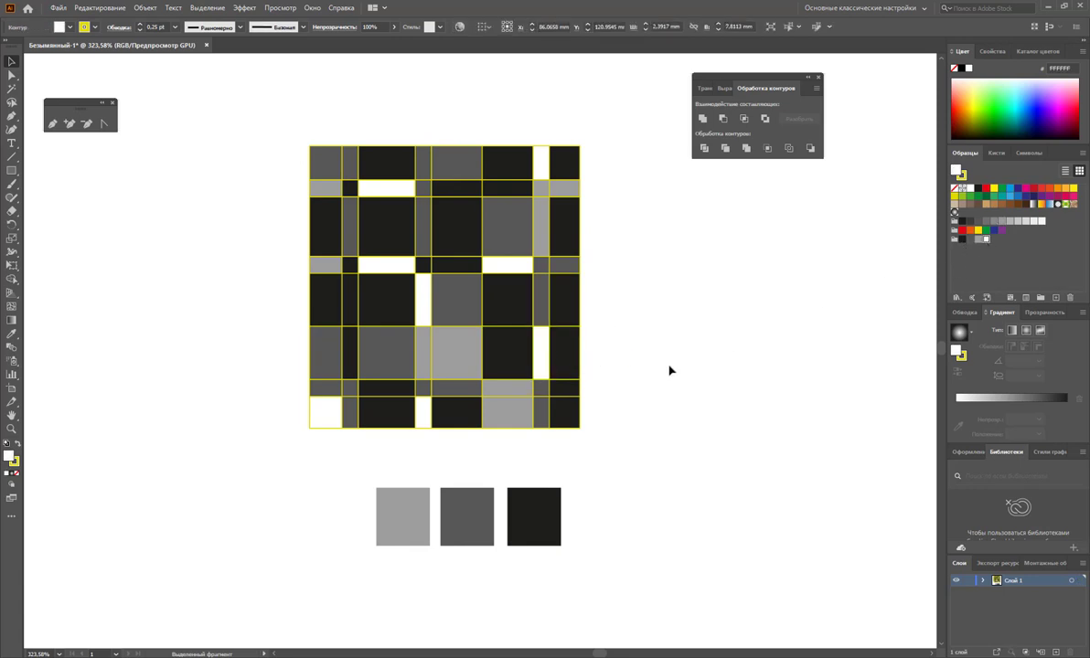
drag(626, 422, 197, 242)
Set the stroke of all plaid grid cells to None.
drag(240, 132, 240, 132)
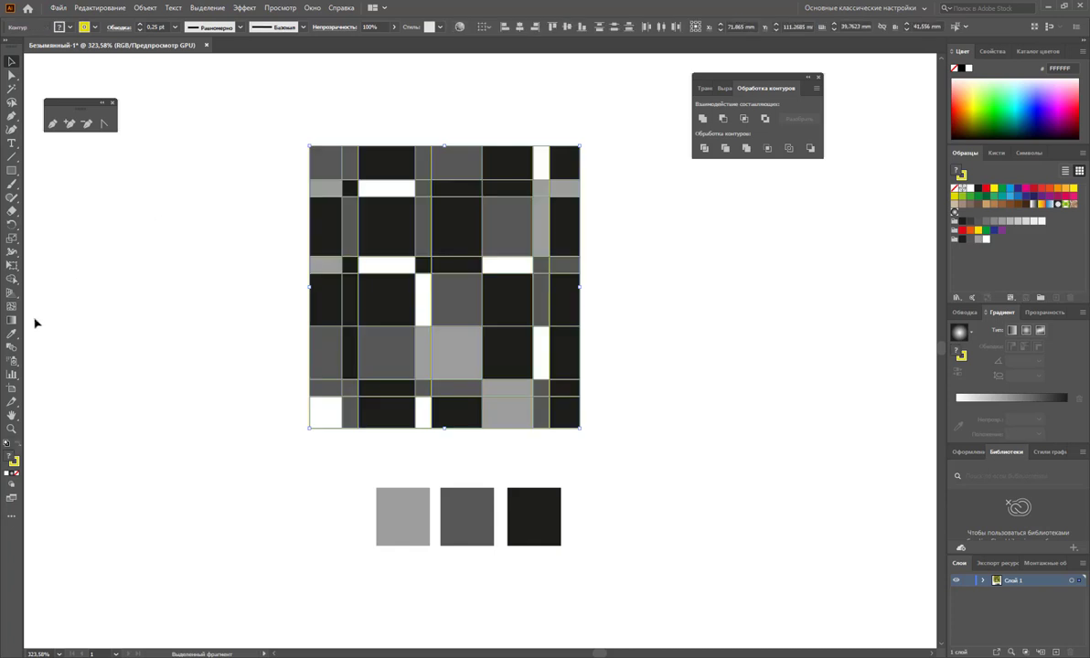
click(18, 473)
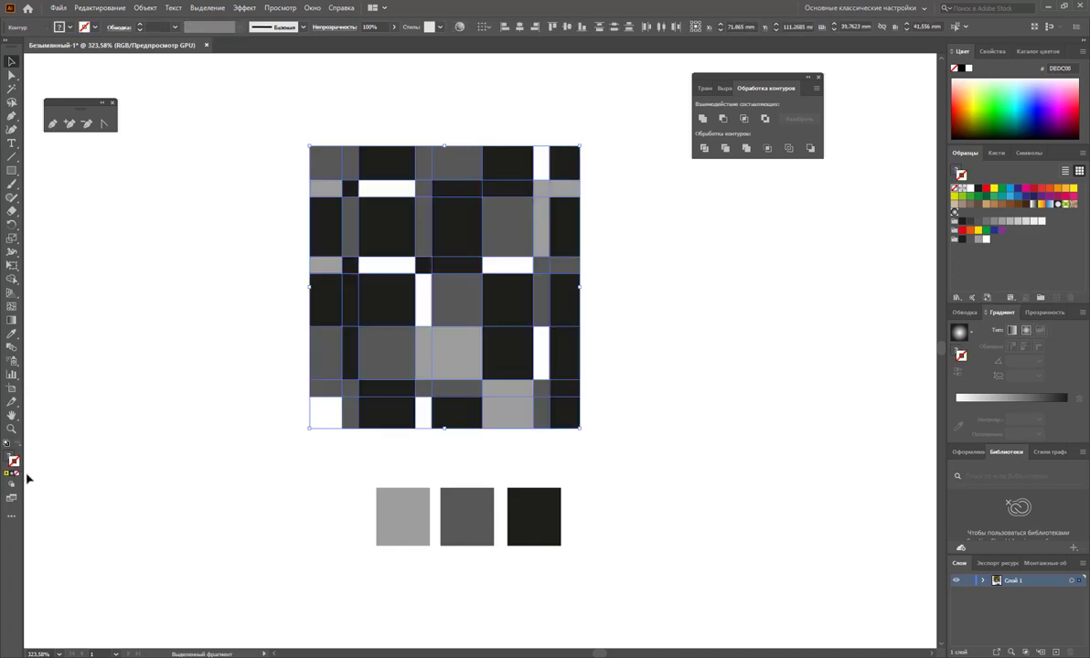
click(266, 399)
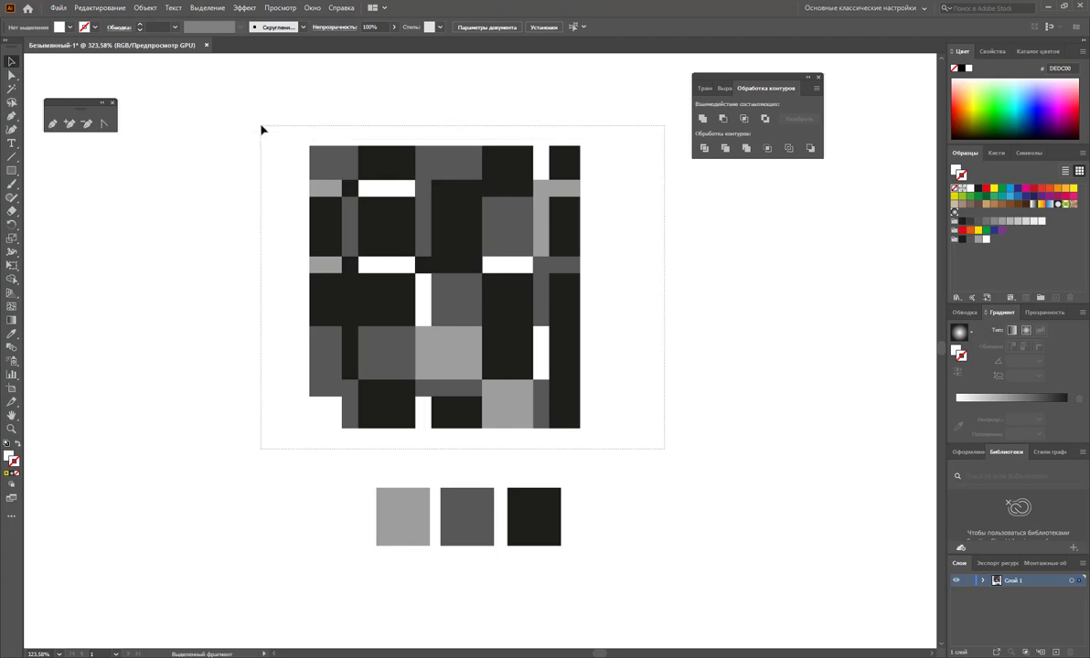
Duplicate the whole plaid grid to the right and scale the copy down to a tiny tile.
drag(619, 419, 261, 125)
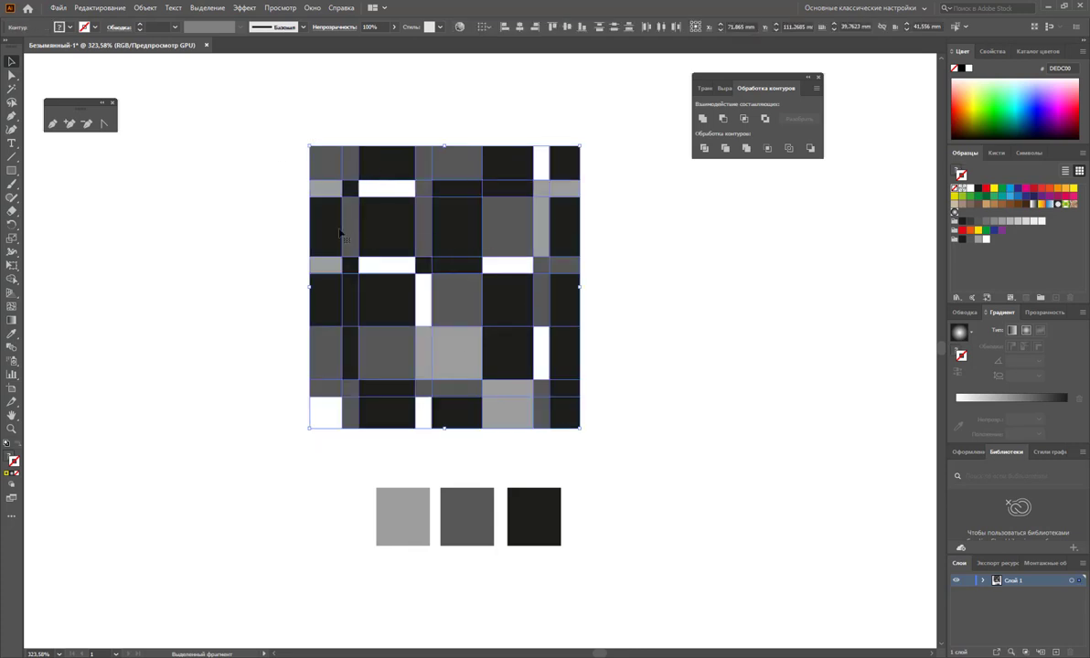
drag(340, 234, 649, 234)
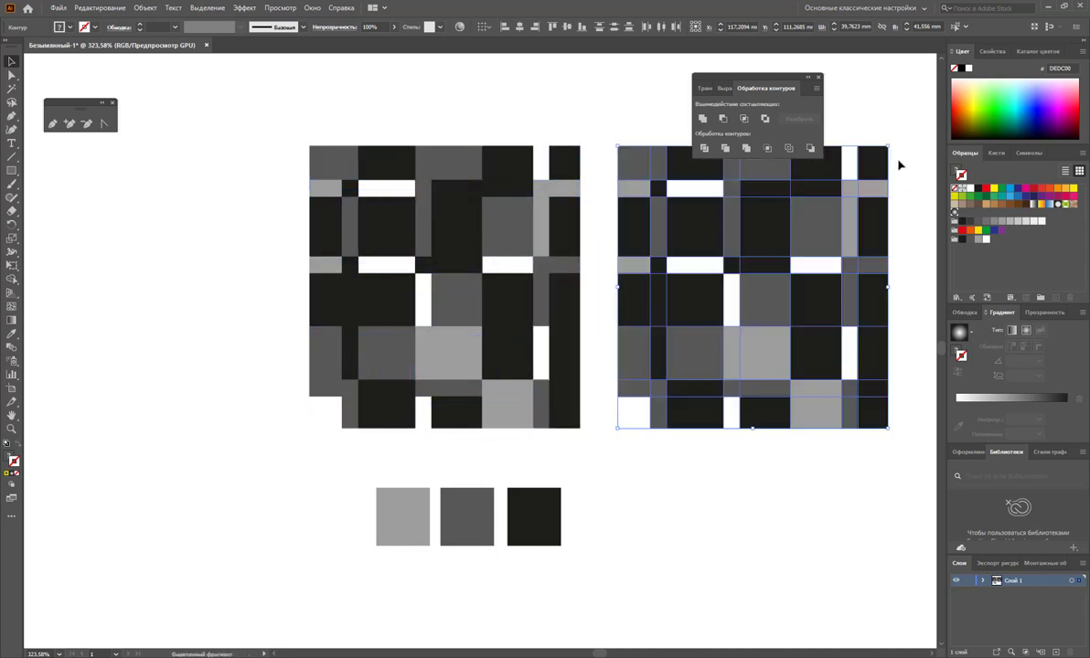
drag(888, 146, 646, 394)
Zoom out to 200% and select the small plaid tile.
click(725, 427)
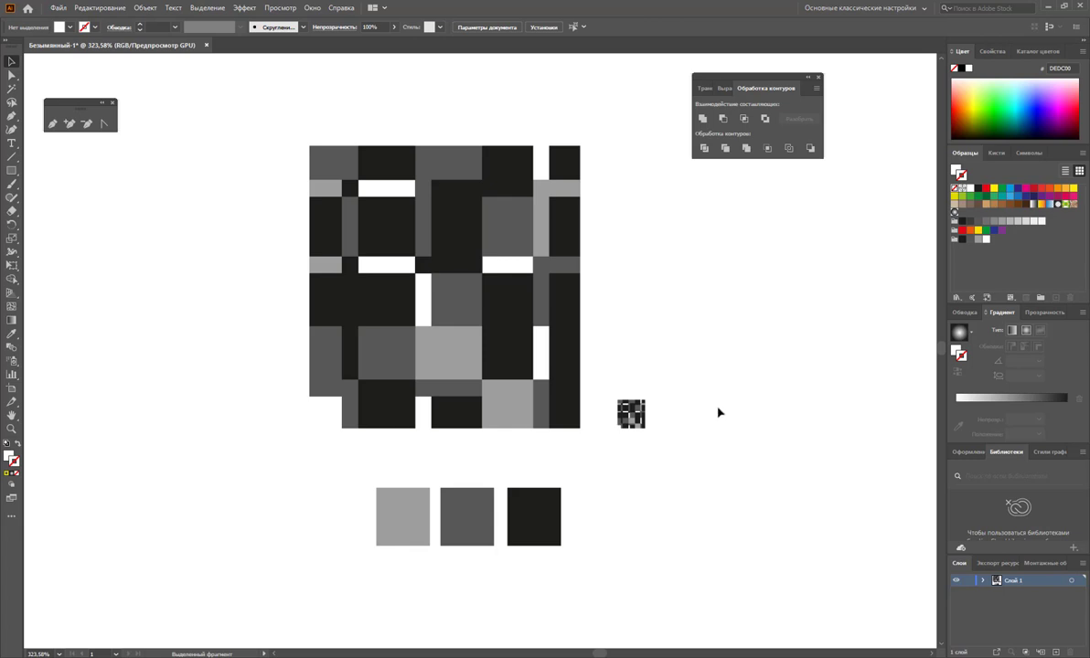
key(z)
alt+click(708, 428)
alt+click(519, 316)
scroll(501, 346, up, 1)
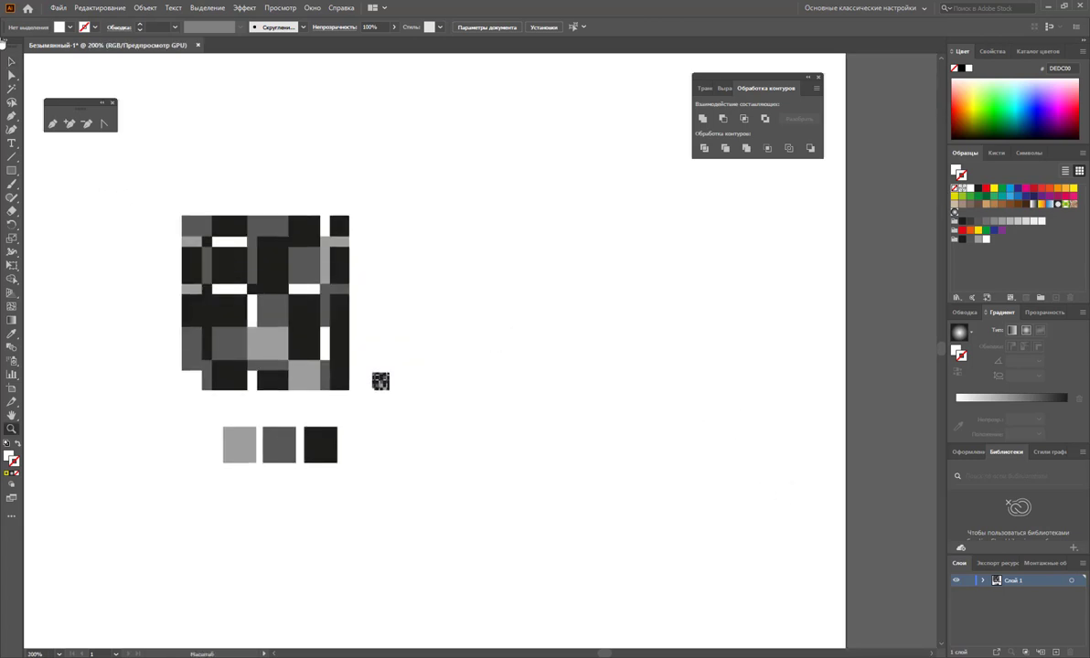
key(v)
click(380, 381)
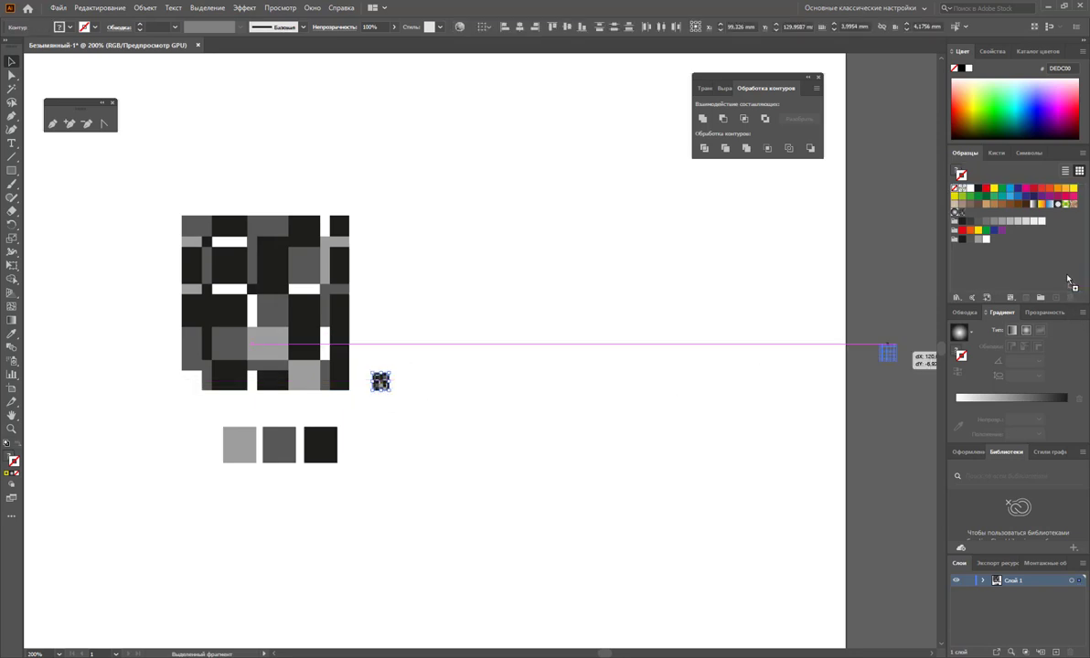
Draw a 73.23 × 97.55 mm rectangle right of the plaid and fill it with the plaid pattern swatch.
click(11, 171)
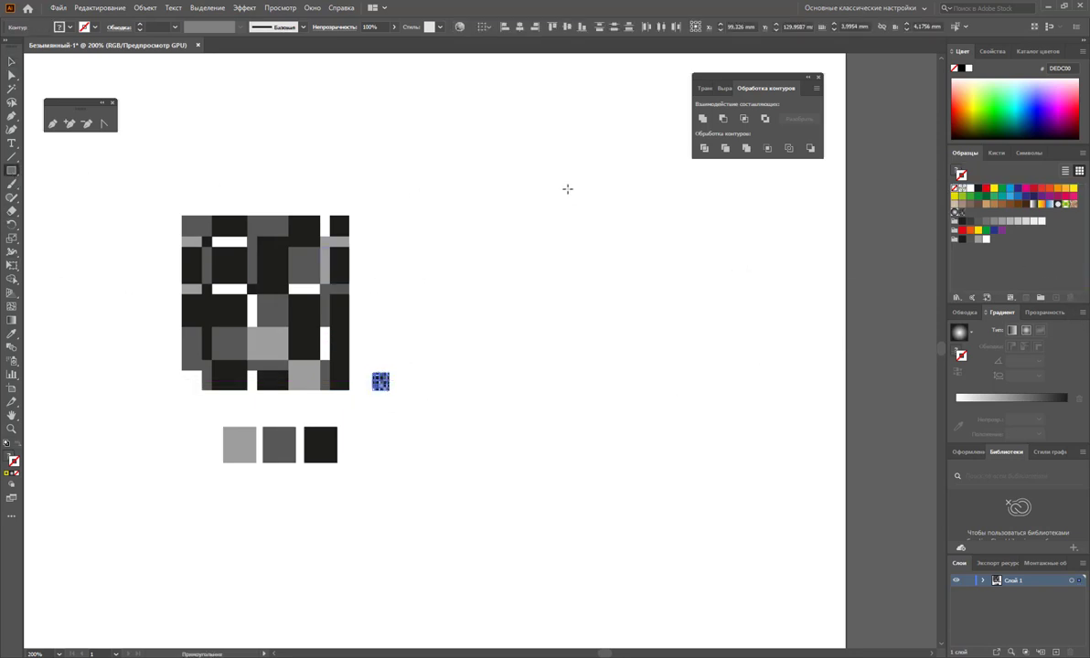
drag(479, 169, 787, 579)
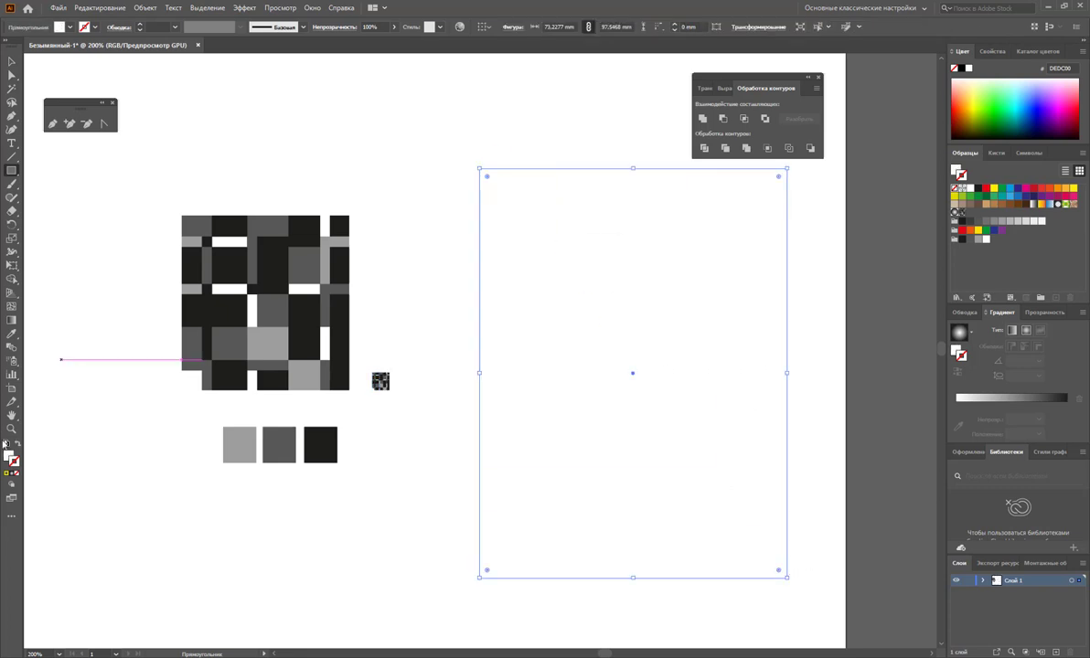
click(957, 212)
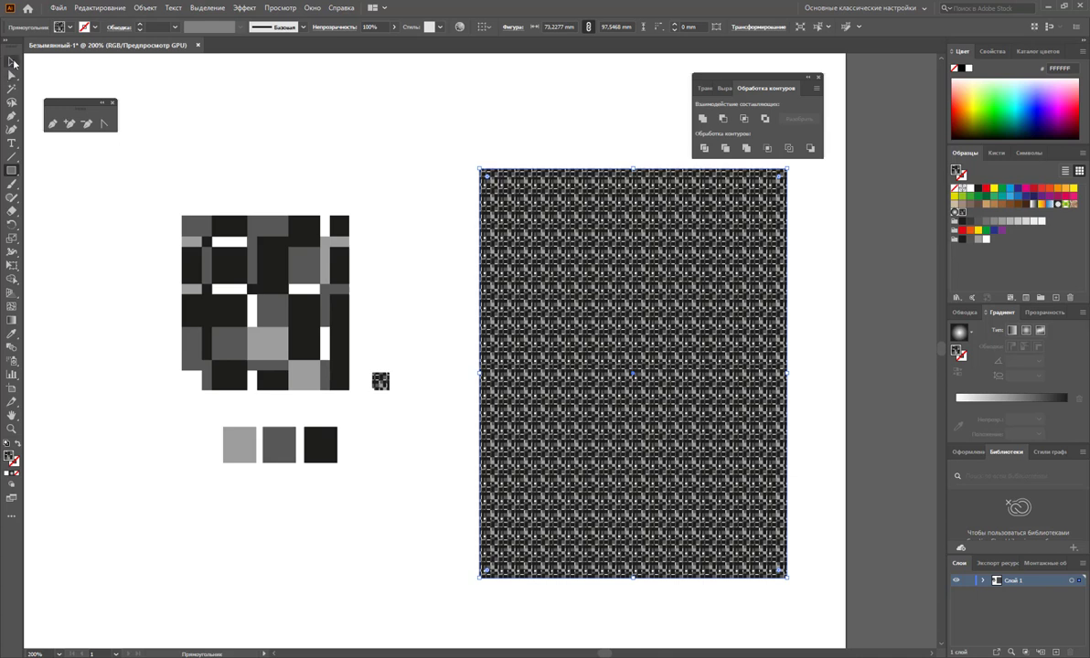
click(11, 61)
click(270, 118)
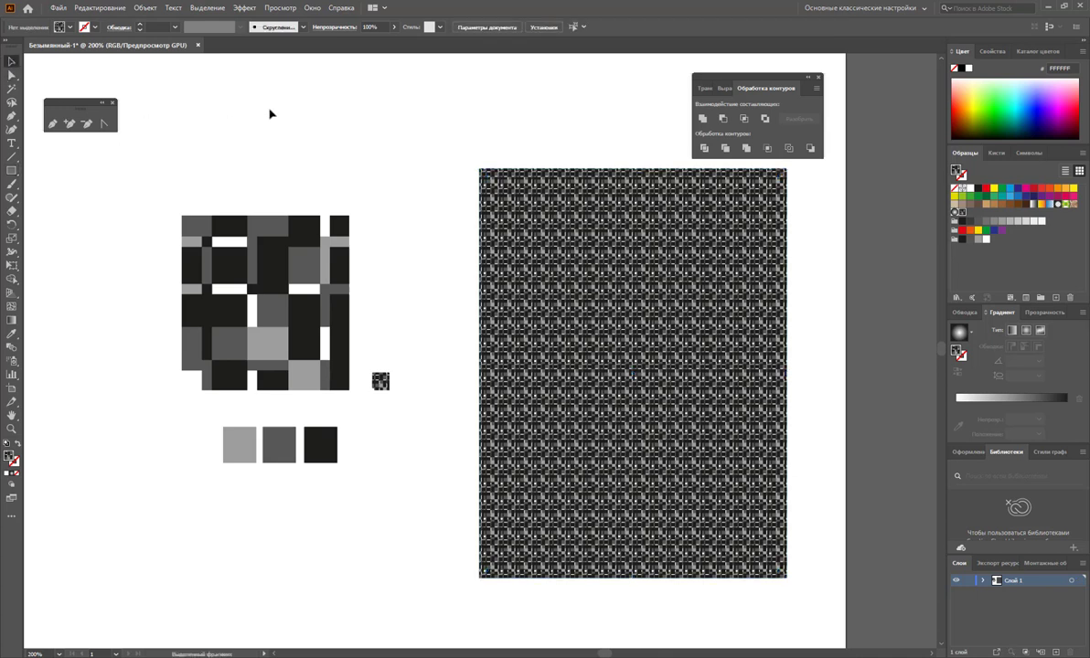
Draw a small circle with the Ellipse tool, fill it grey and move it up.
click(11, 171)
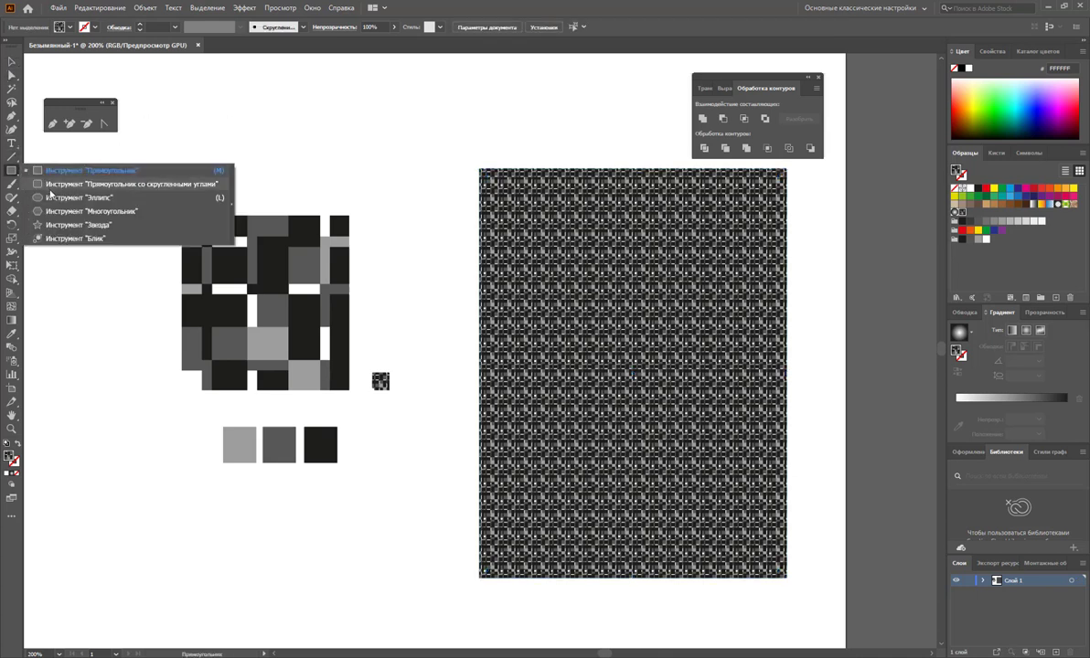
click(52, 196)
drag(210, 266, 238, 294)
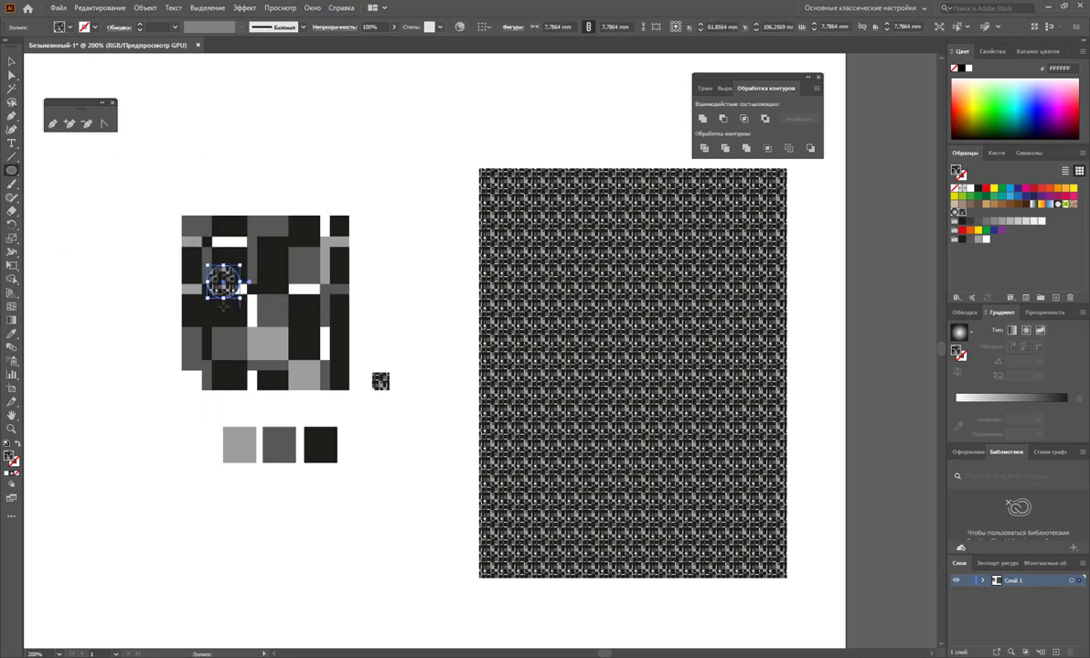
click(11, 61)
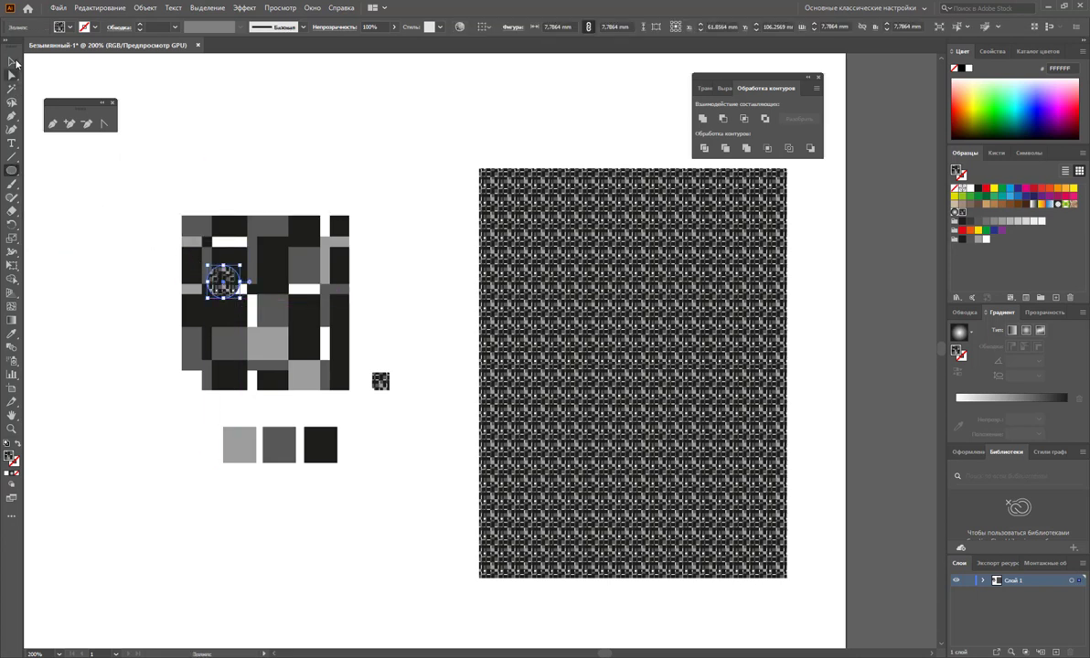
click(972, 240)
click(324, 85)
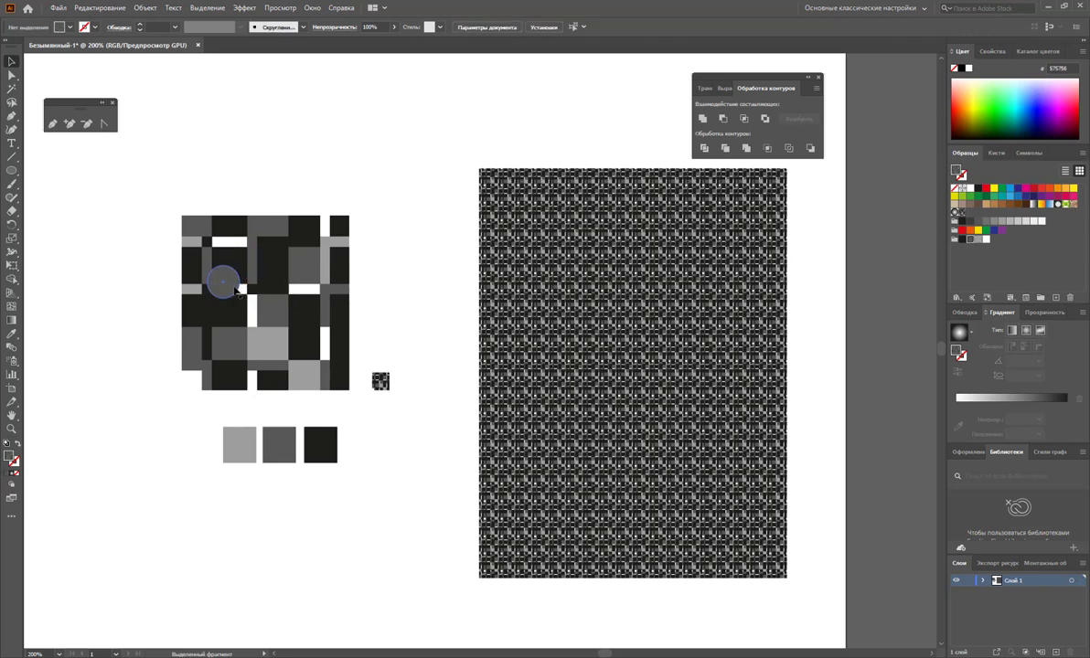
mouse_move(235, 290)
mouse_down()
mouse_move(252, 151)
mouse_move(291, 148)
mouse_move(223, 141)
mouse_up()
Give the larger circle a dark fill and place it in the plaid's lower middle.
click(260, 137)
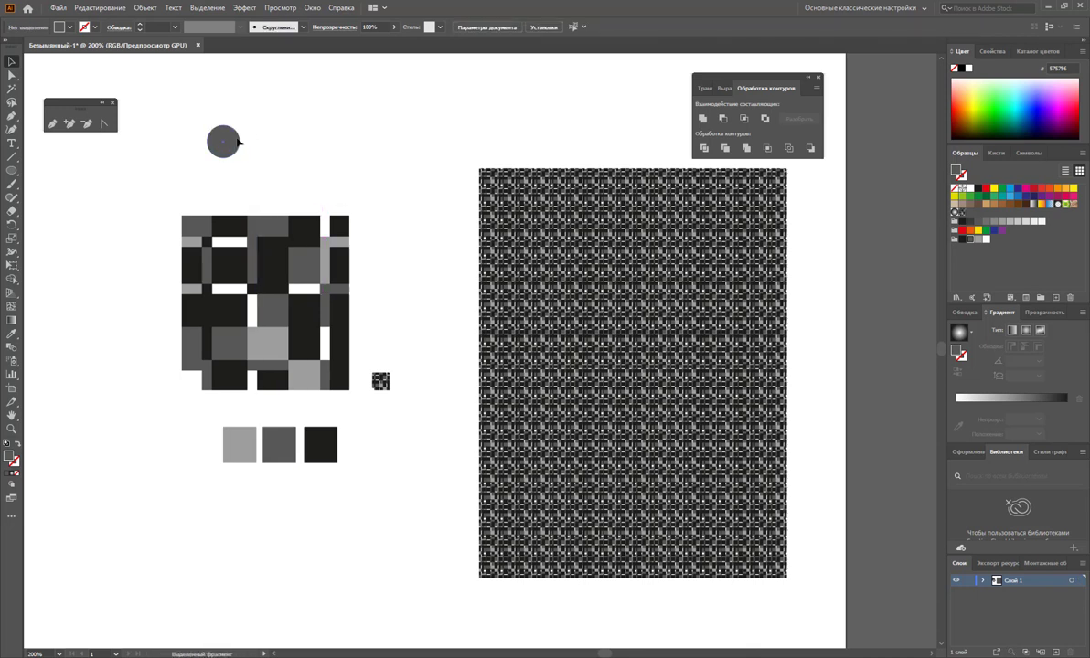
click(213, 137)
click(955, 240)
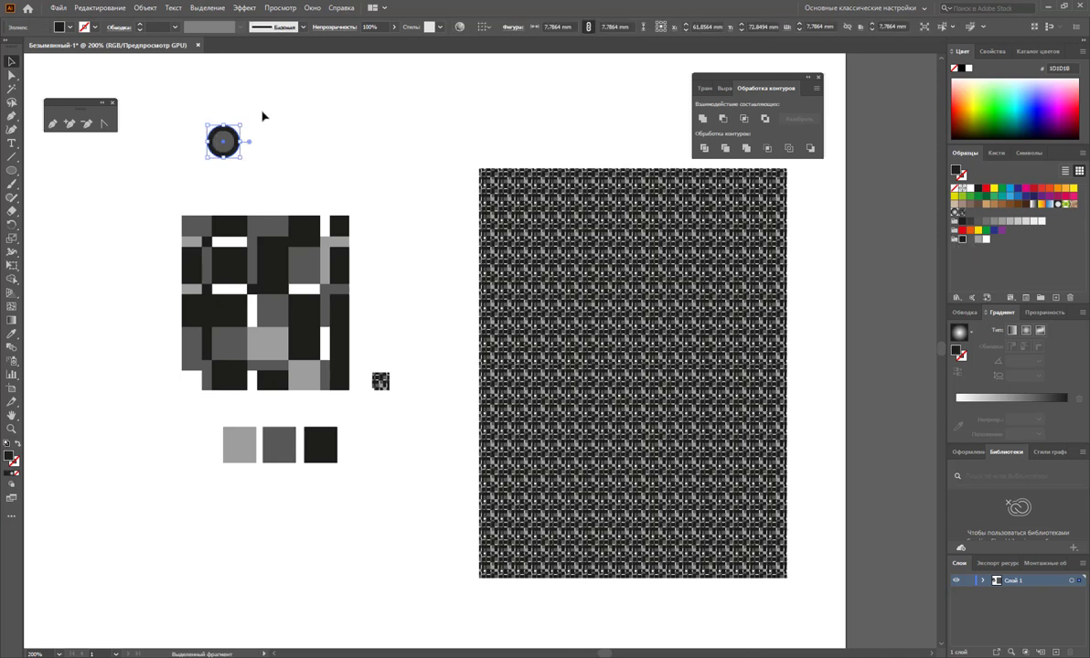
drag(224, 143, 212, 261)
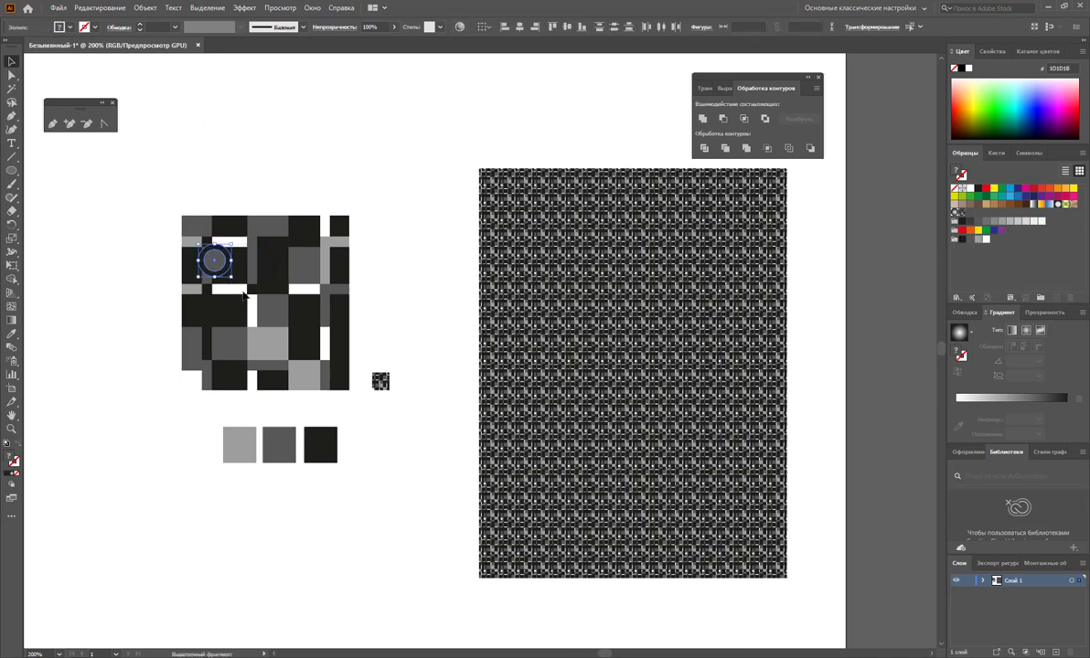
key(ctrl+shift+a)
click(217, 264)
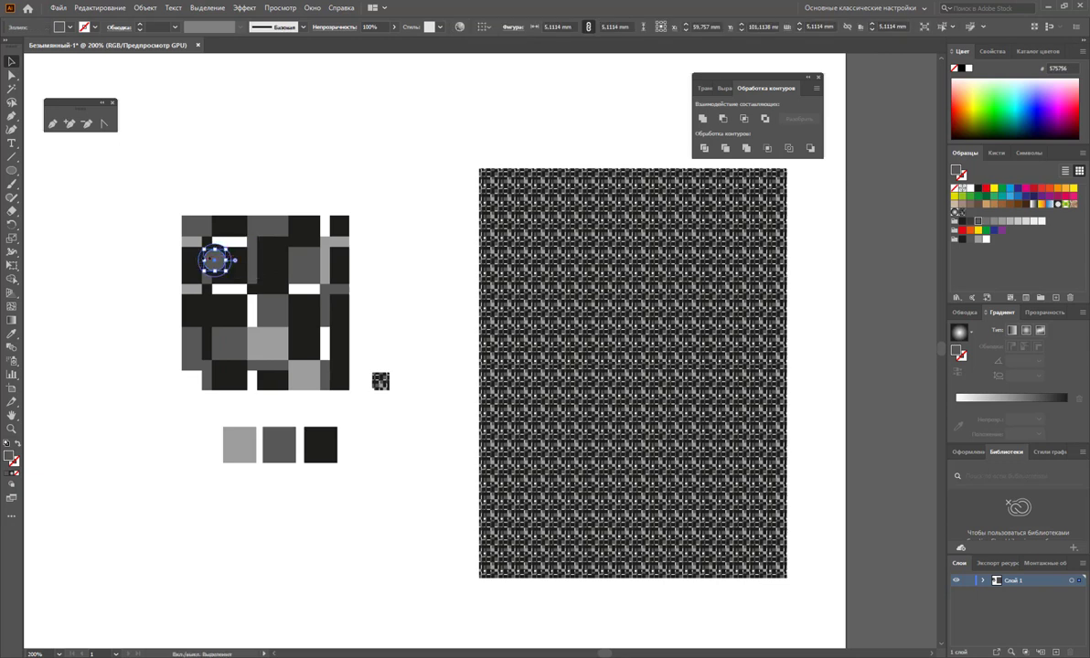
click(258, 154)
mouse_move(214, 260)
mouse_down()
mouse_move(304, 341)
mouse_move(293, 326)
mouse_up()
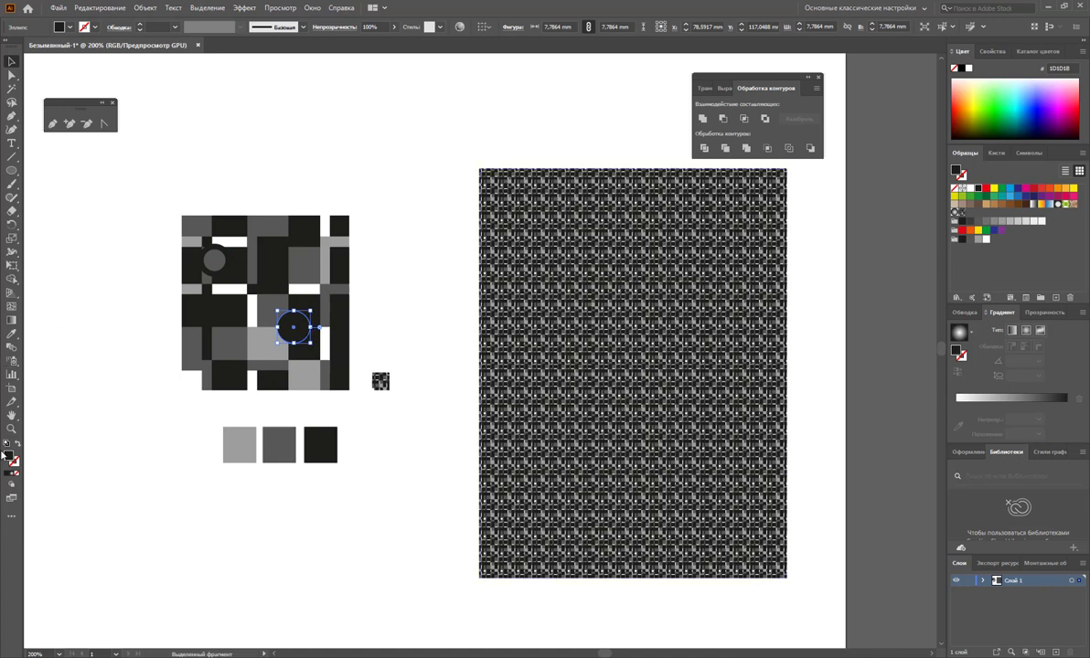
Add a grey outline to the dark circle.
click(13, 462)
click(971, 241)
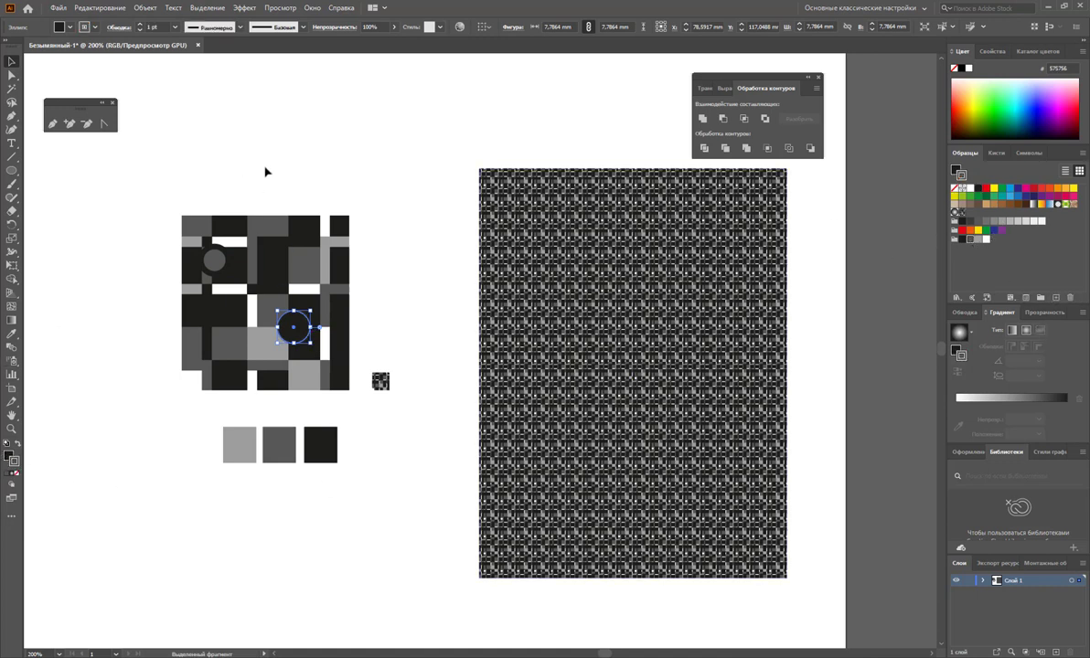
drag(142, 159, 353, 411)
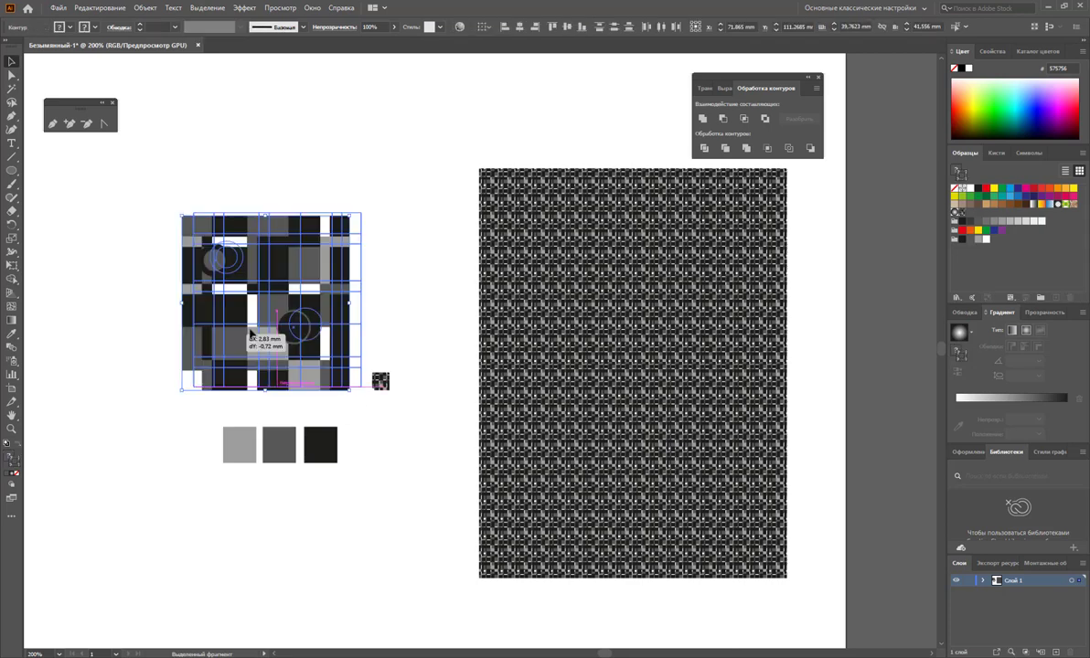
Make a small tile copy of the circle plaid and add it to Swatches as a pattern.
drag(212, 341, 399, 309)
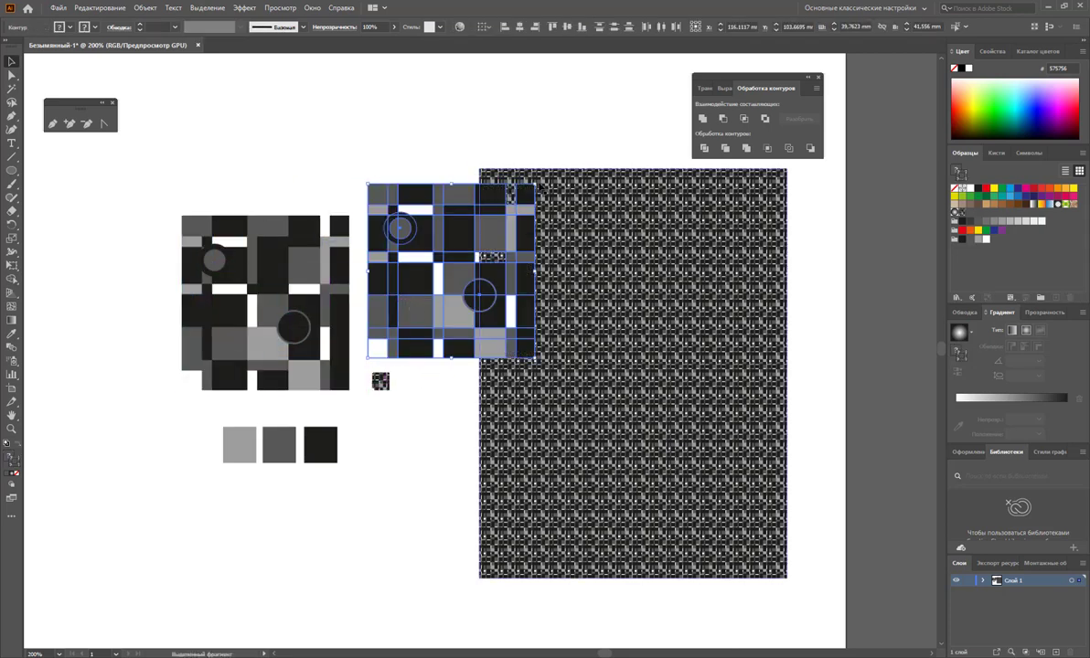
drag(535, 184, 391, 336)
mouse_move(643, 407)
mouse_down()
mouse_move(622, 357)
mouse_move(738, 482)
mouse_up()
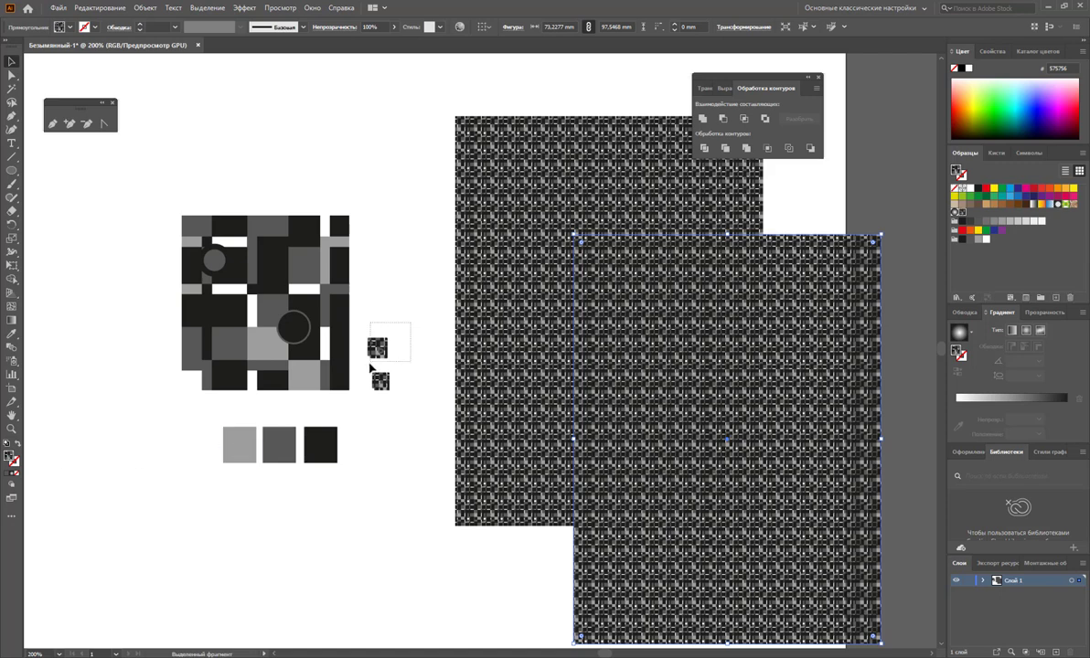
drag(376, 347, 1039, 260)
Fill a second rectangle with the new circle plaid pattern, move it beside the first, then delete it.
click(813, 363)
click(970, 213)
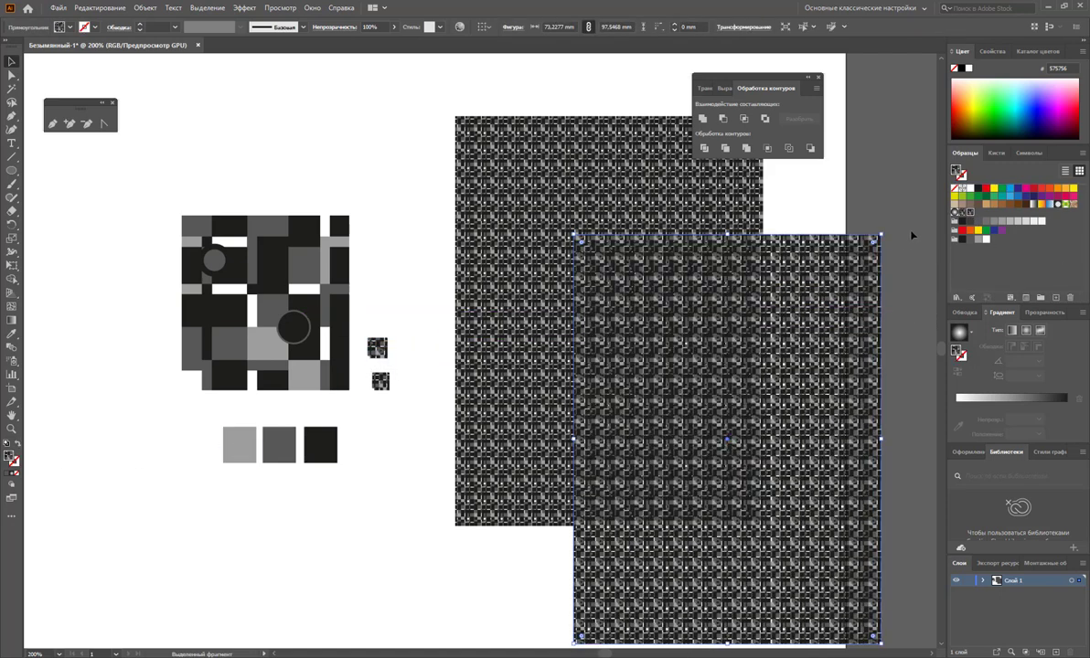
scroll(911, 236, down, 1)
mouse_move(630, 354)
mouse_down()
mouse_move(848, 304)
mouse_move(826, 236)
mouse_up()
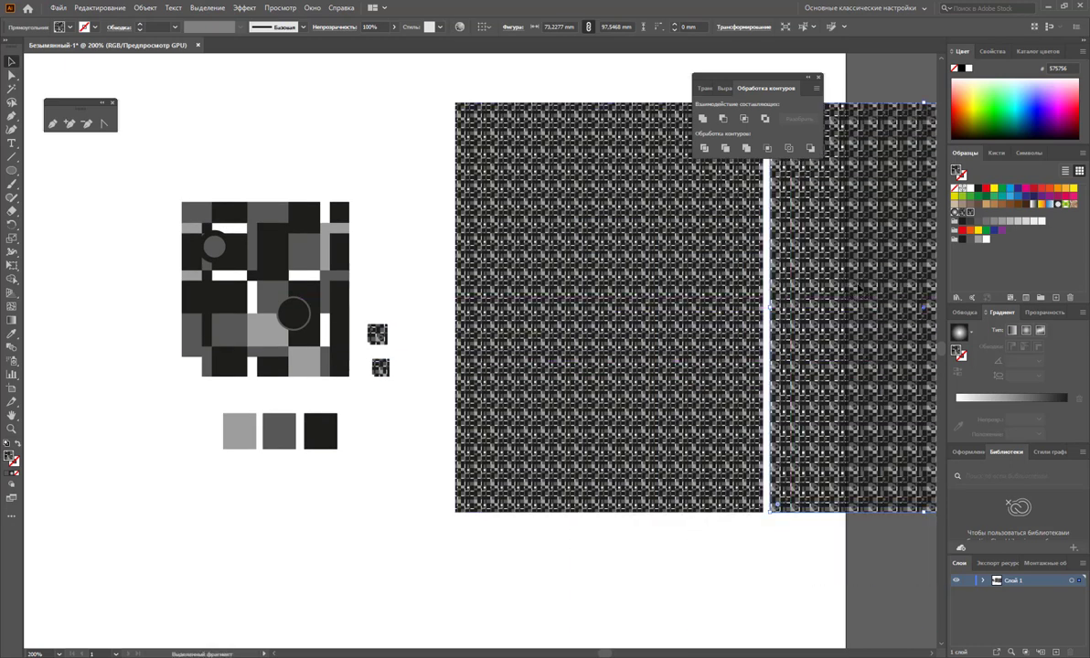
click(755, 547)
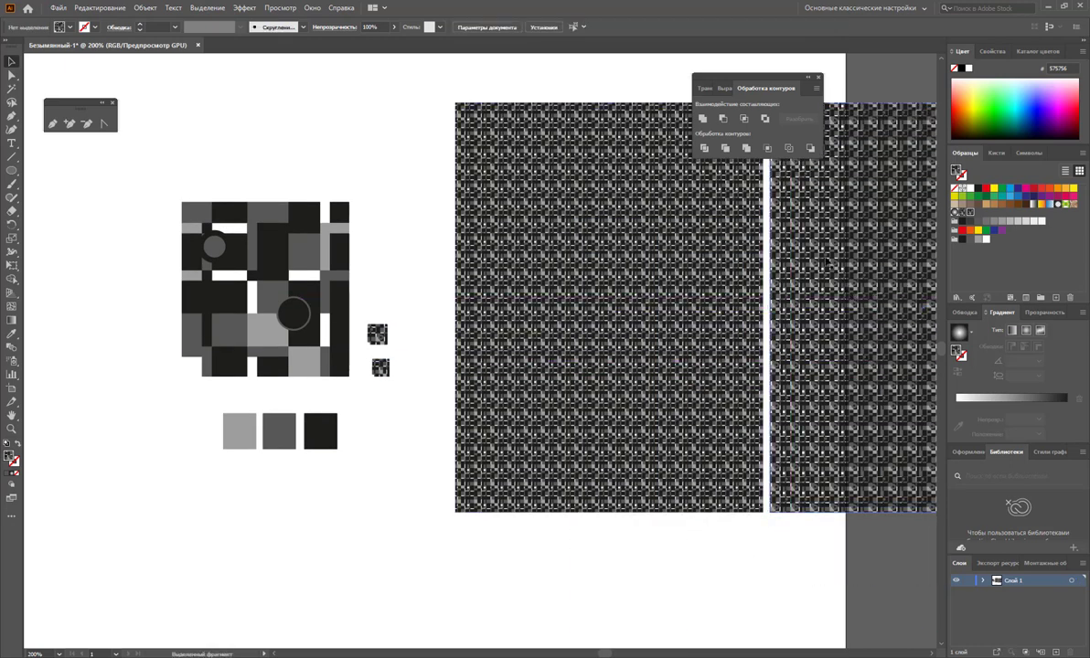
click(821, 247)
key(Delete)
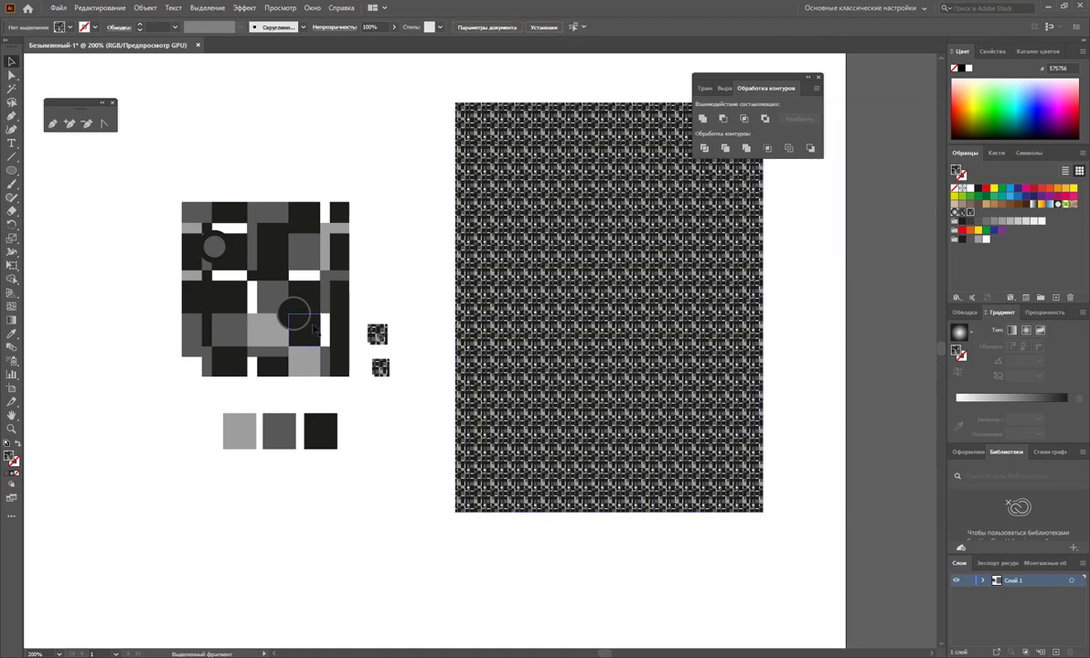
Move the dark circle up to the upper-left circle and delete the stray small pattern tile.
drag(308, 313, 226, 245)
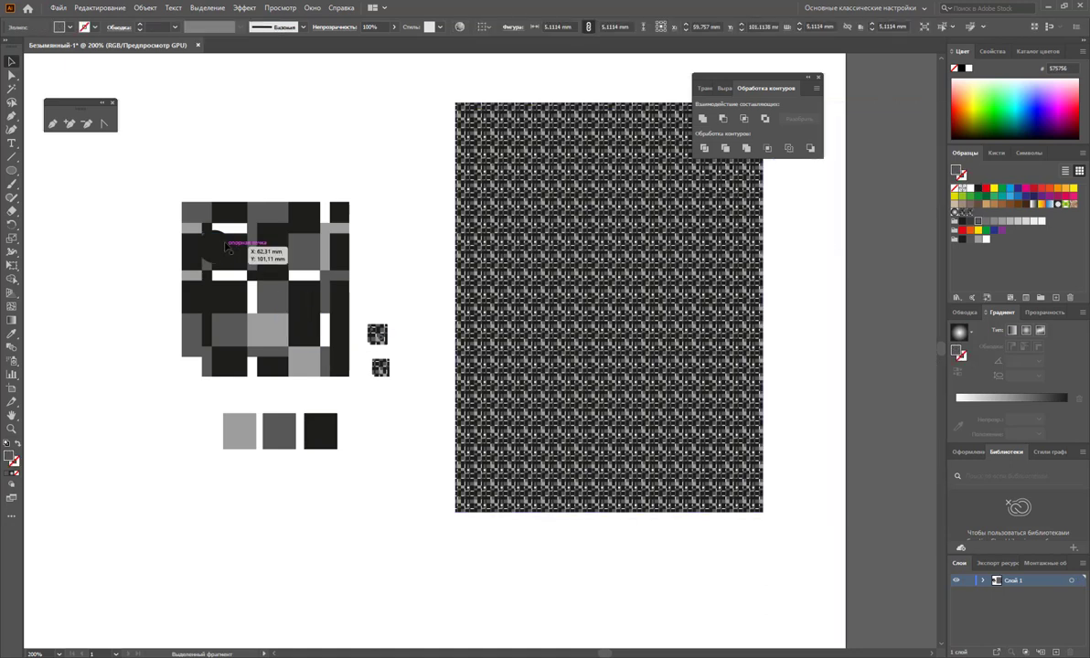
click(409, 319)
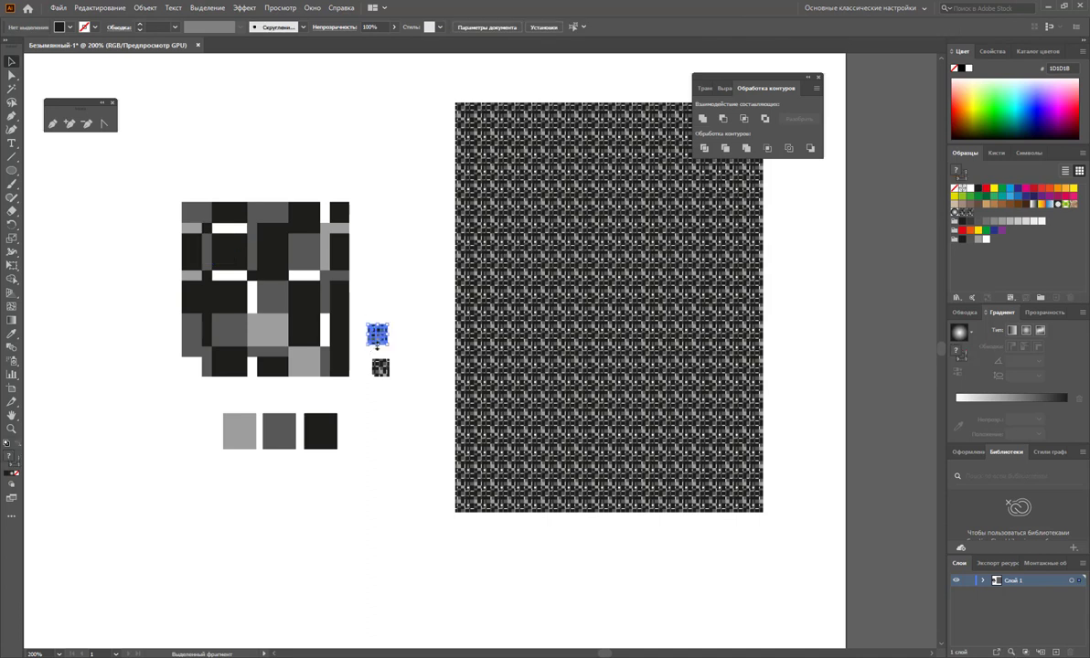
click(377, 338)
key(Delete)
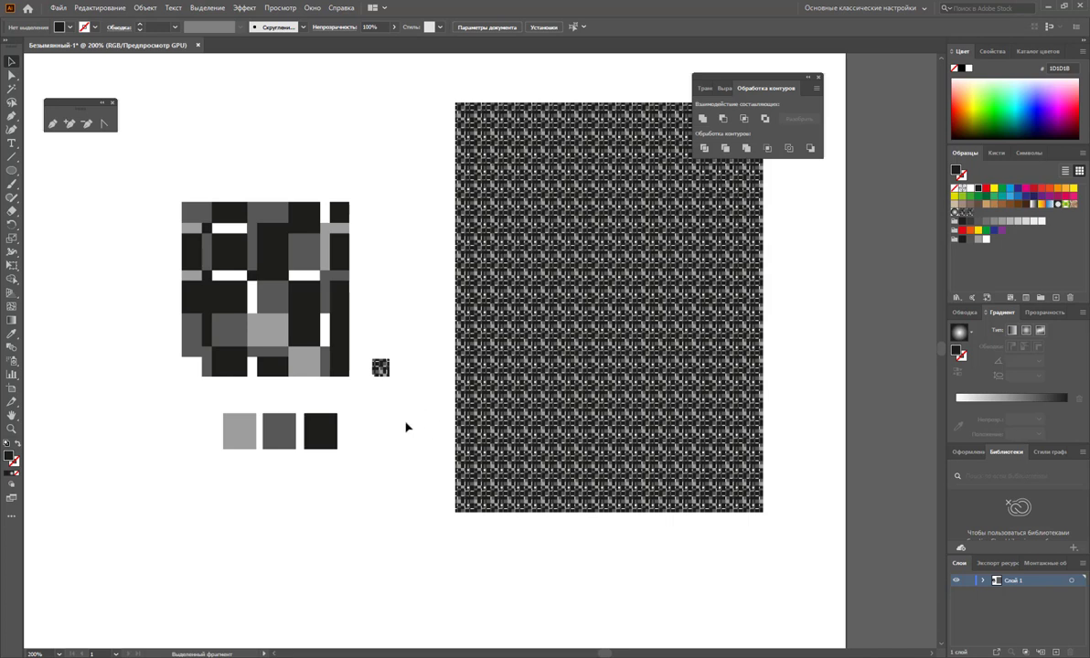
scroll(405, 426, down, 1)
Duplicate the row of three grey squares into a second row below.
scroll(394, 385, down, 2)
drag(350, 473, 170, 366)
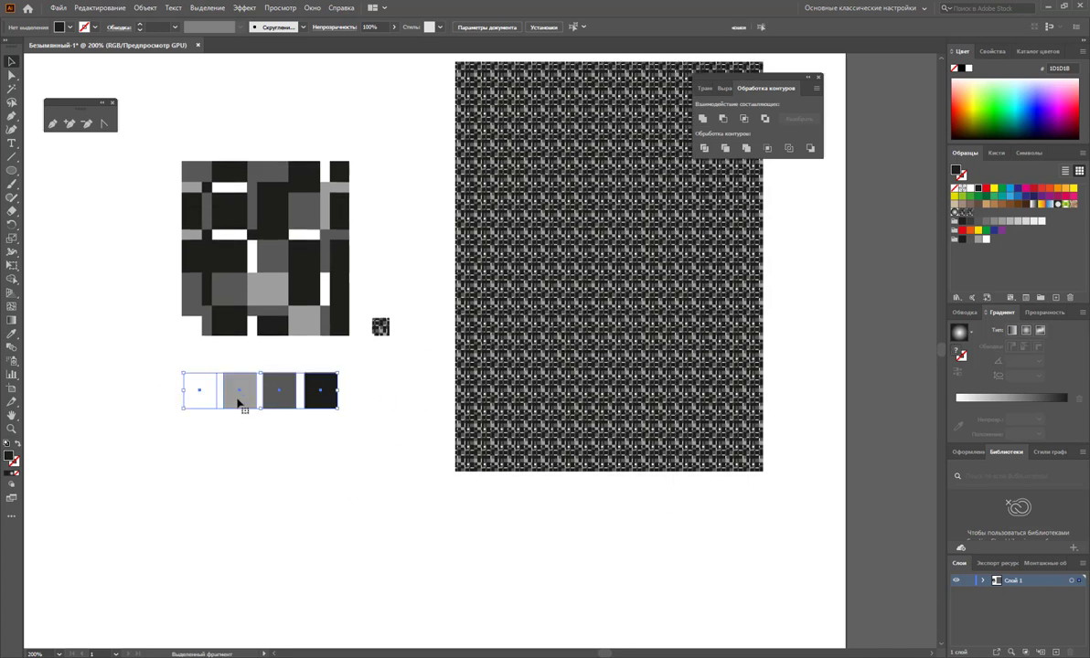
drag(241, 402, 240, 454)
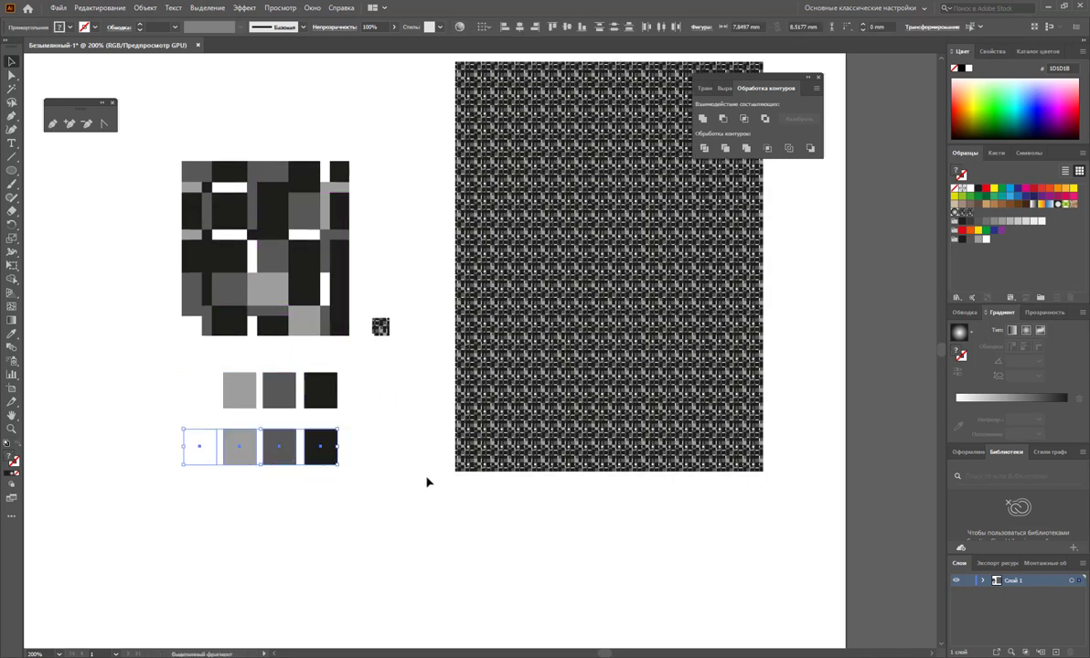
click(283, 478)
Recolour the new row's left square from magenta to a pale peach in the Color Picker.
click(243, 456)
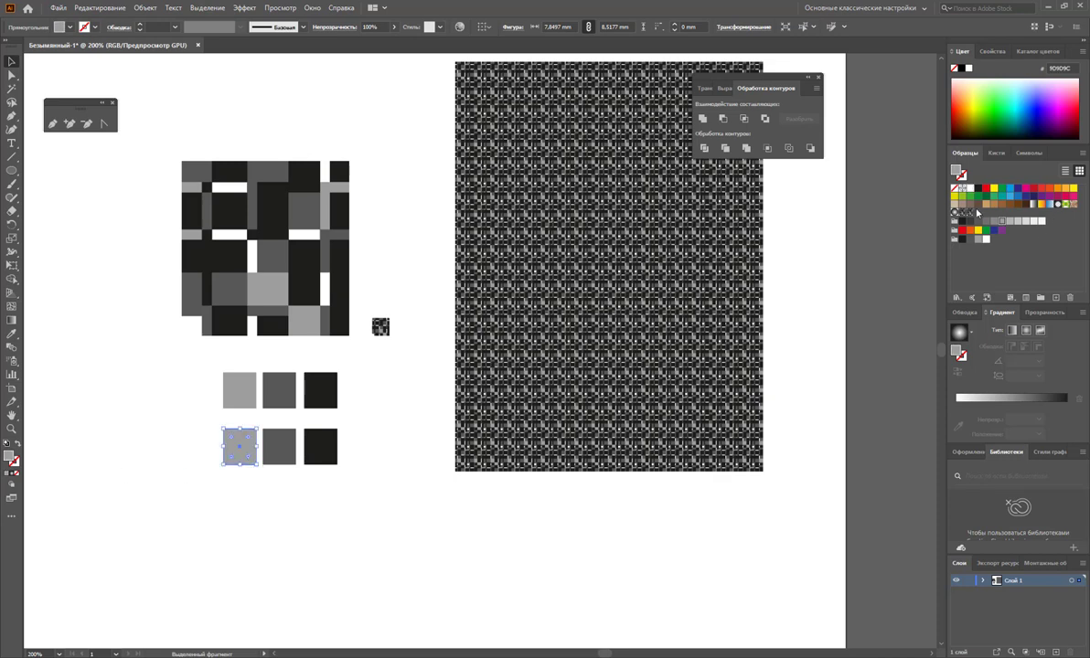
click(1027, 189)
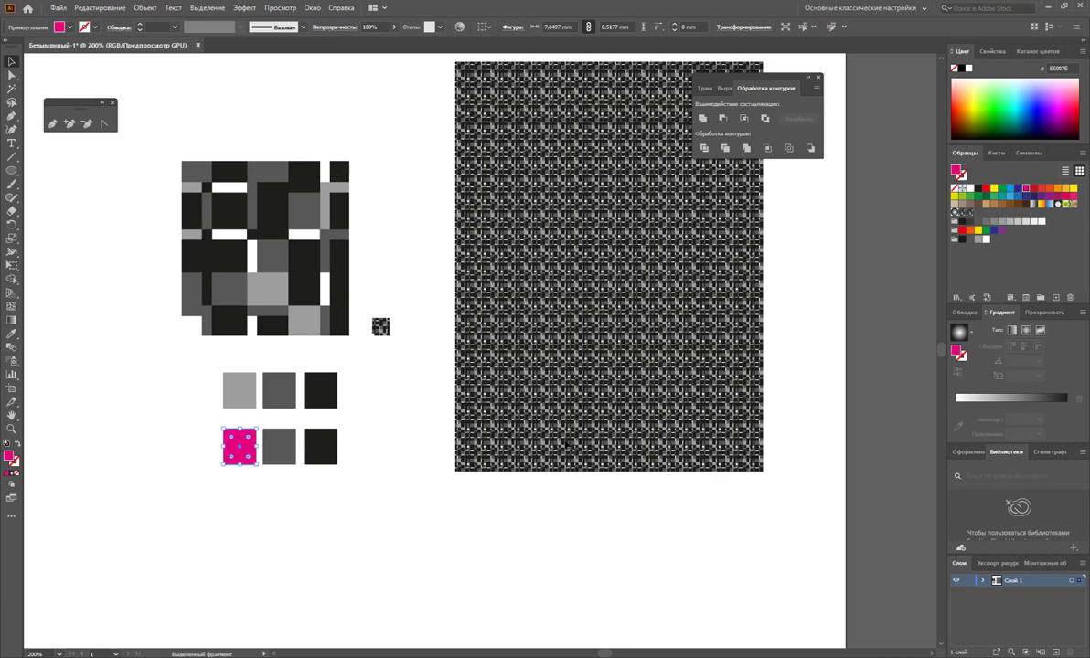
double_click(9, 455)
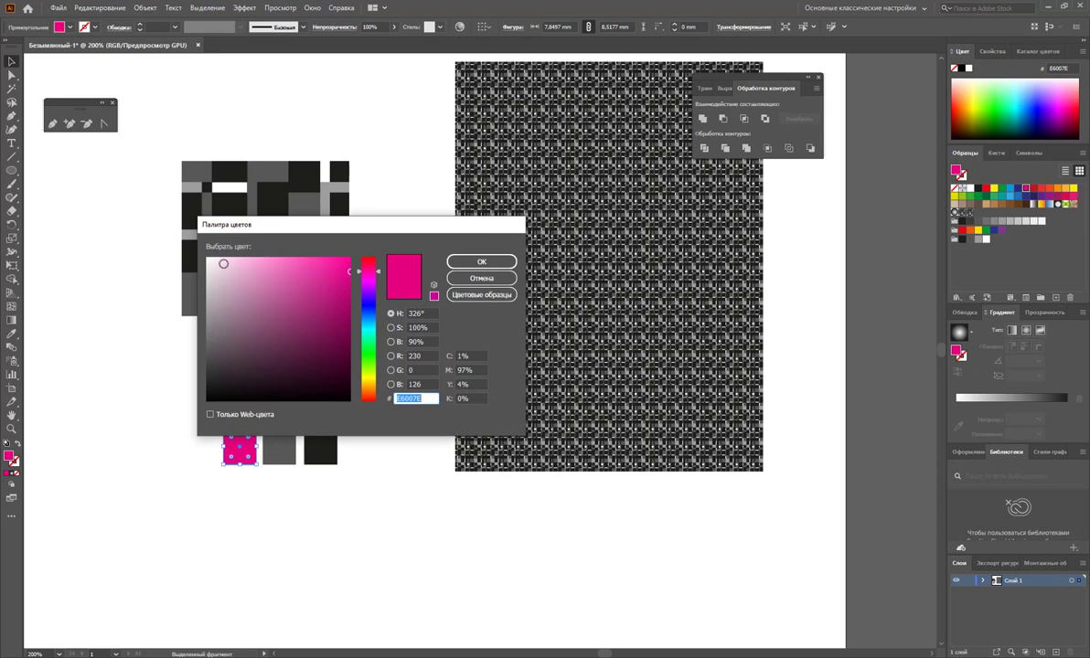
click(228, 268)
click(370, 386)
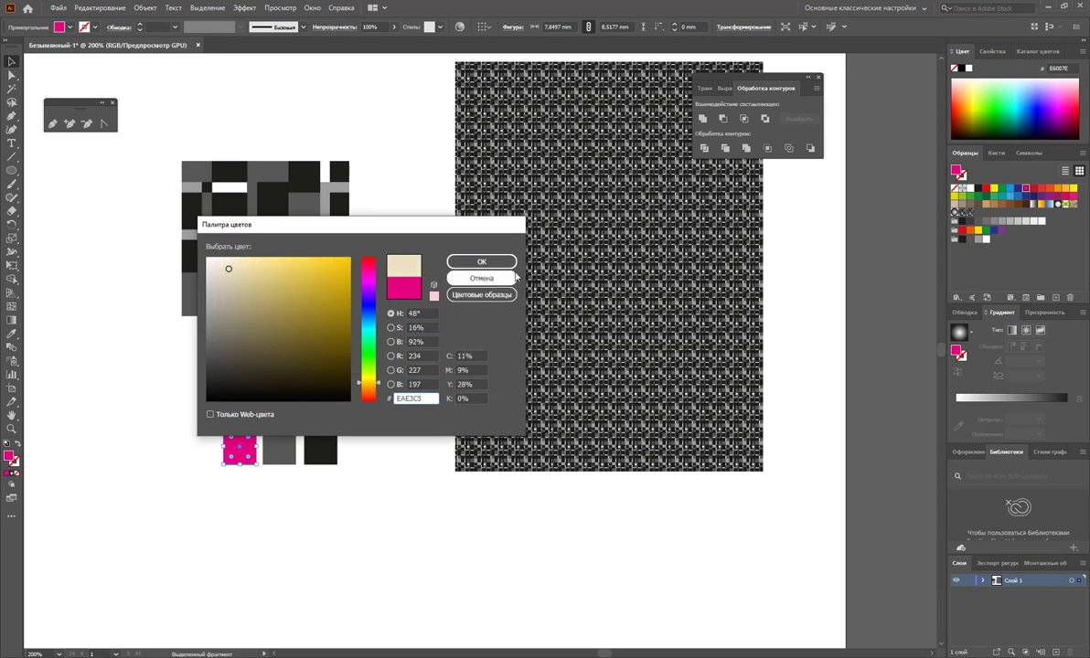
click(480, 263)
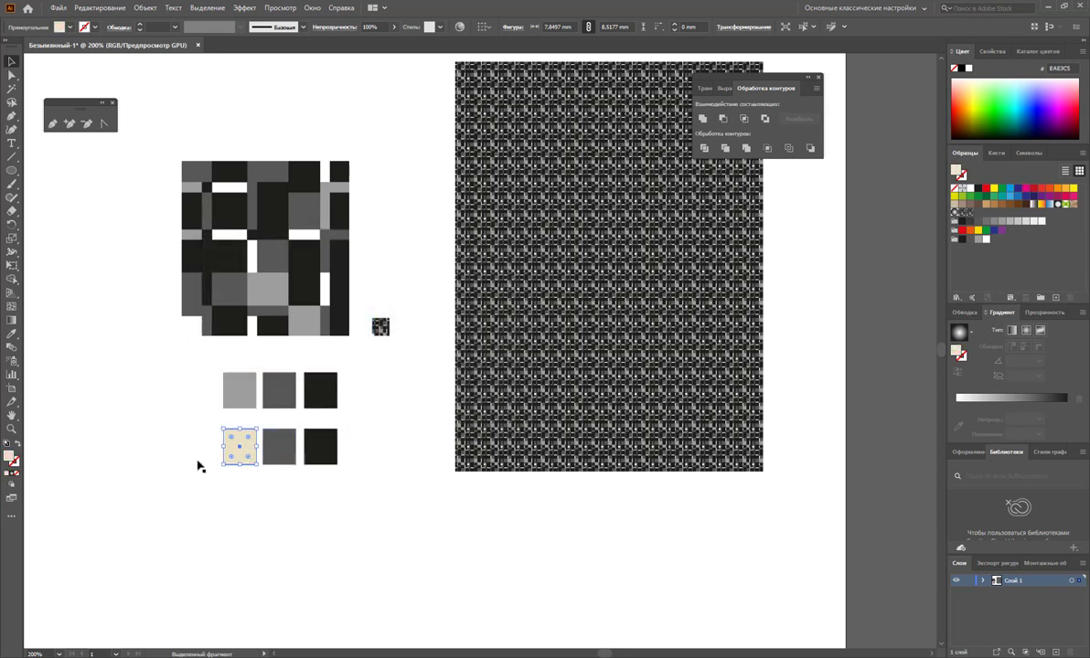
double_click(9, 457)
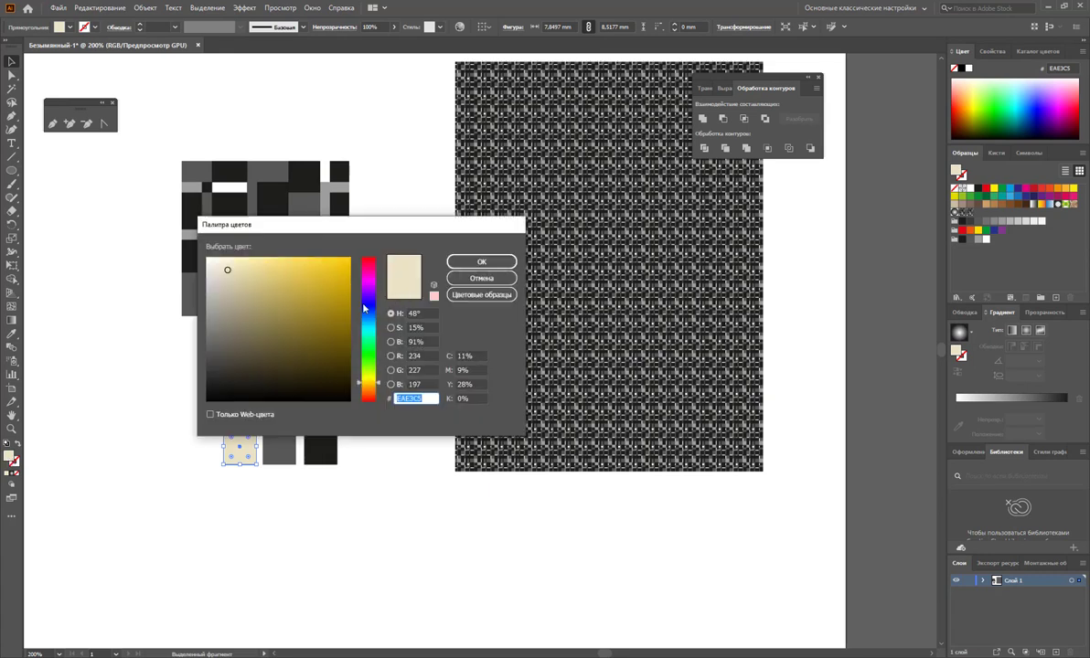
drag(369, 382, 370, 394)
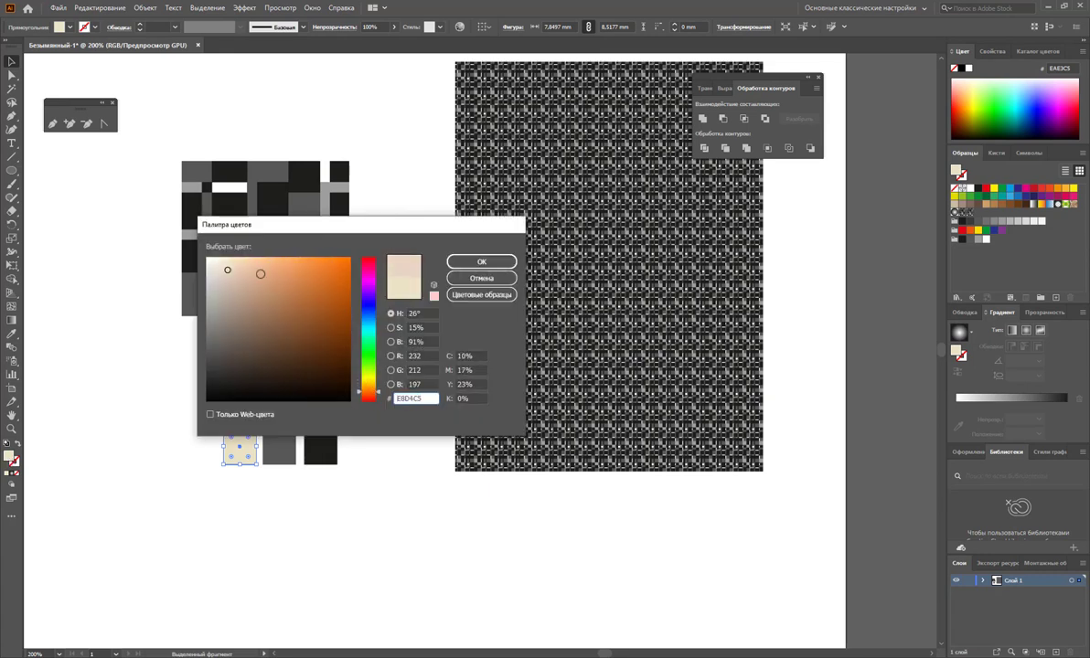
click(246, 273)
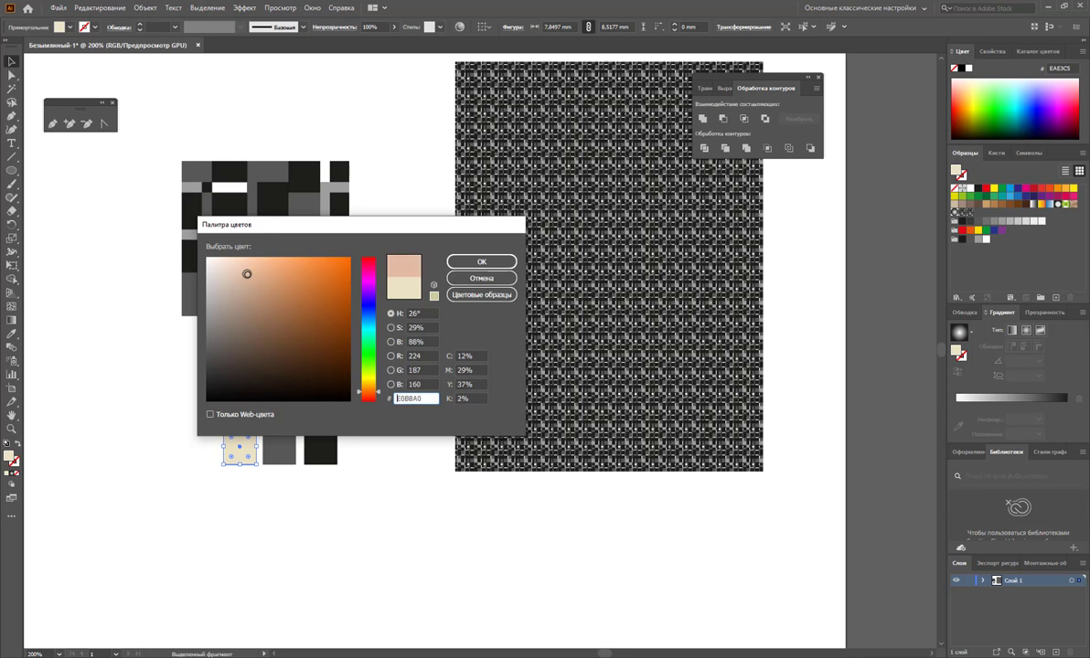
click(482, 262)
click(348, 505)
Give the lower row's right square a dusty pink fill.
click(285, 455)
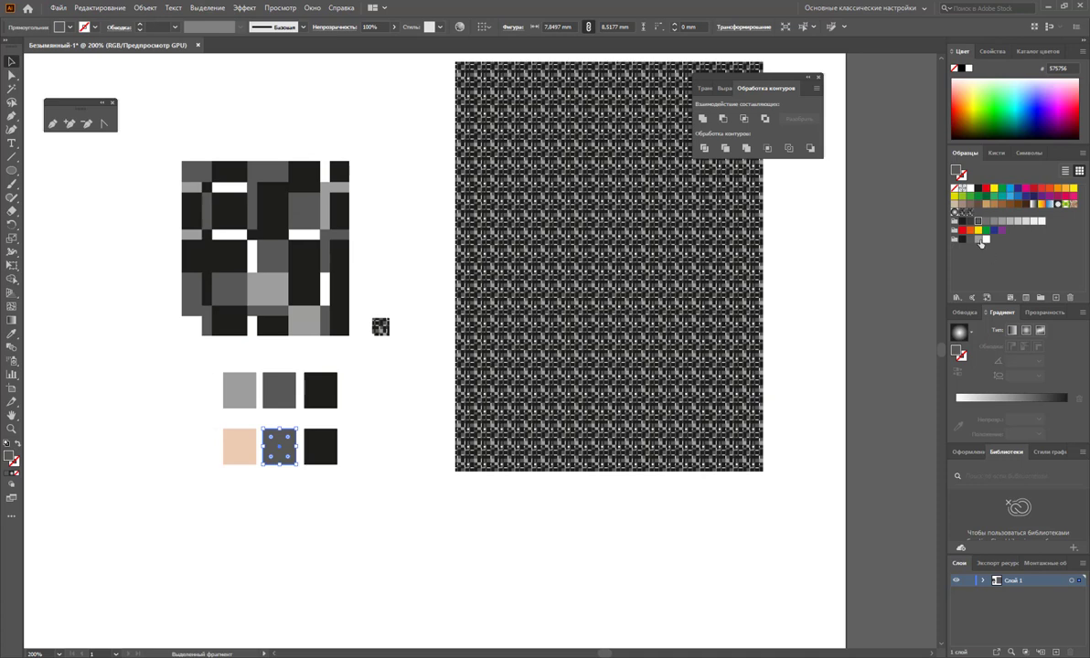
click(311, 433)
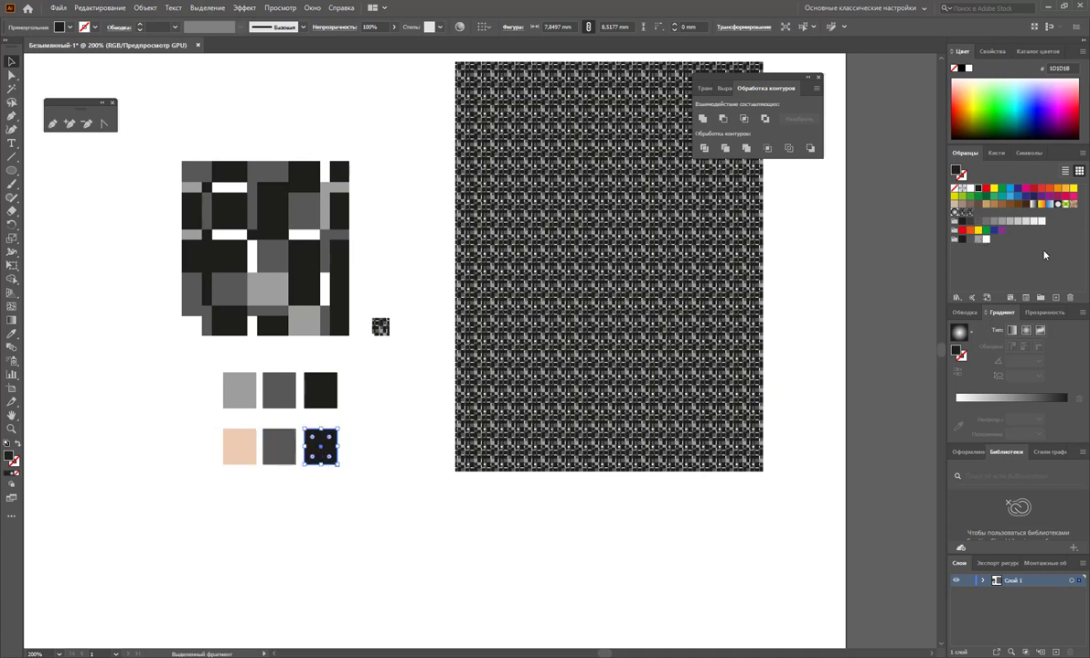
double_click(10, 455)
drag(371, 397, 370, 401)
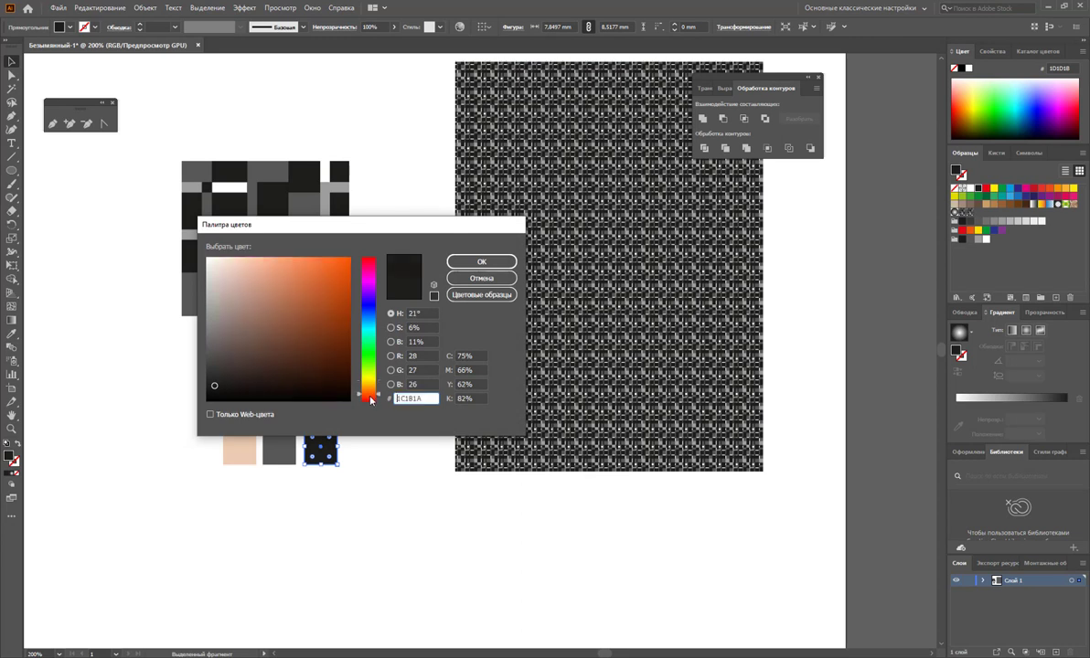
click(221, 263)
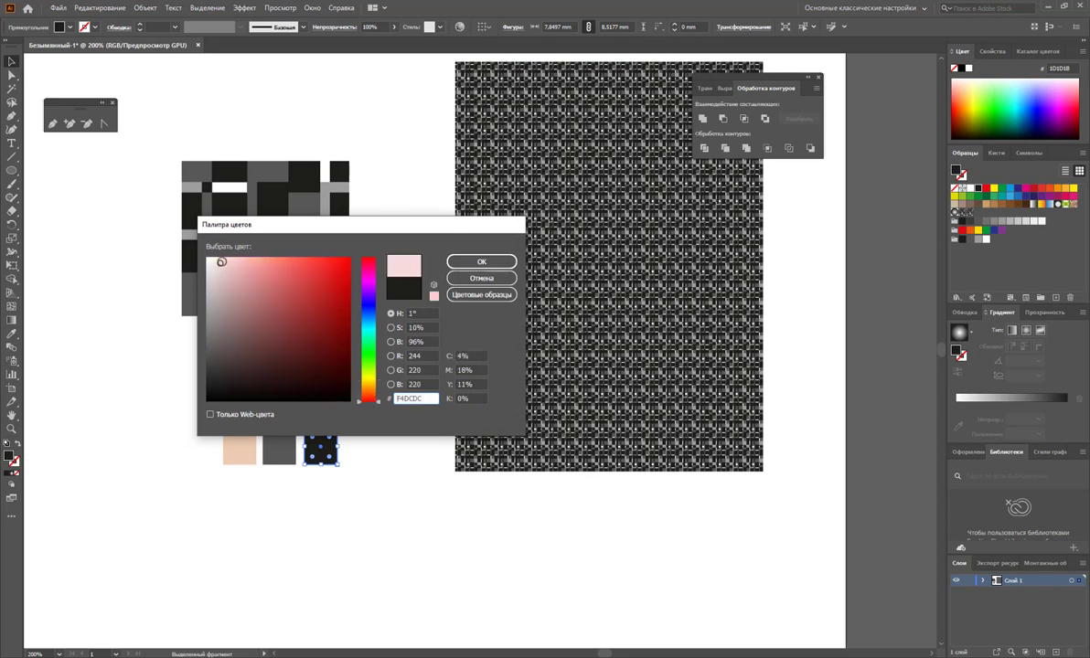
drag(224, 263, 222, 275)
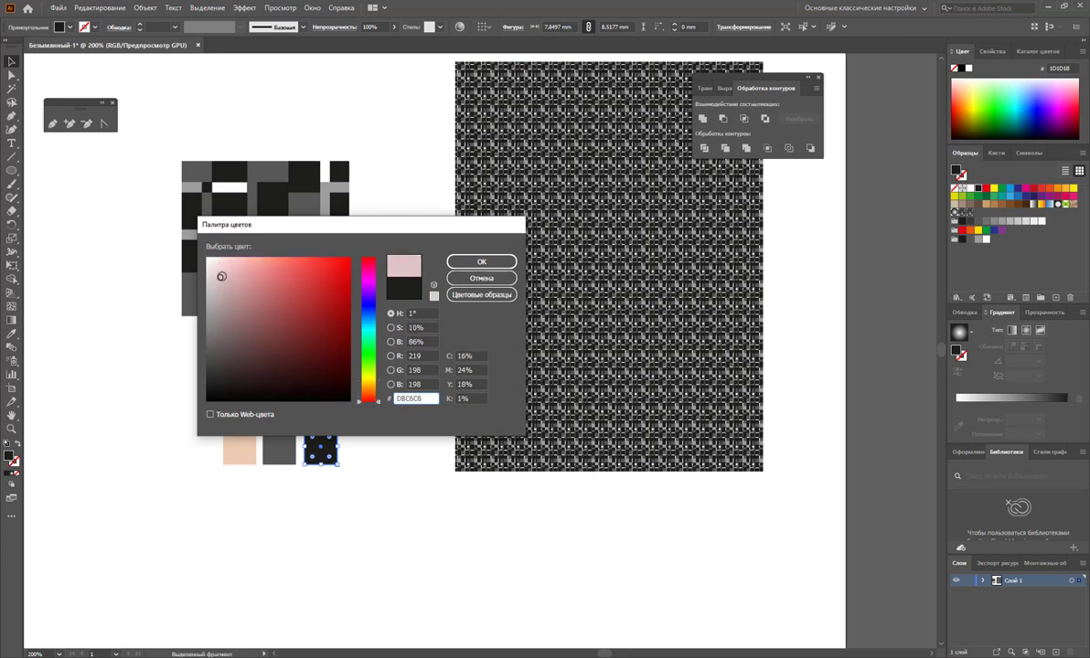
click(482, 261)
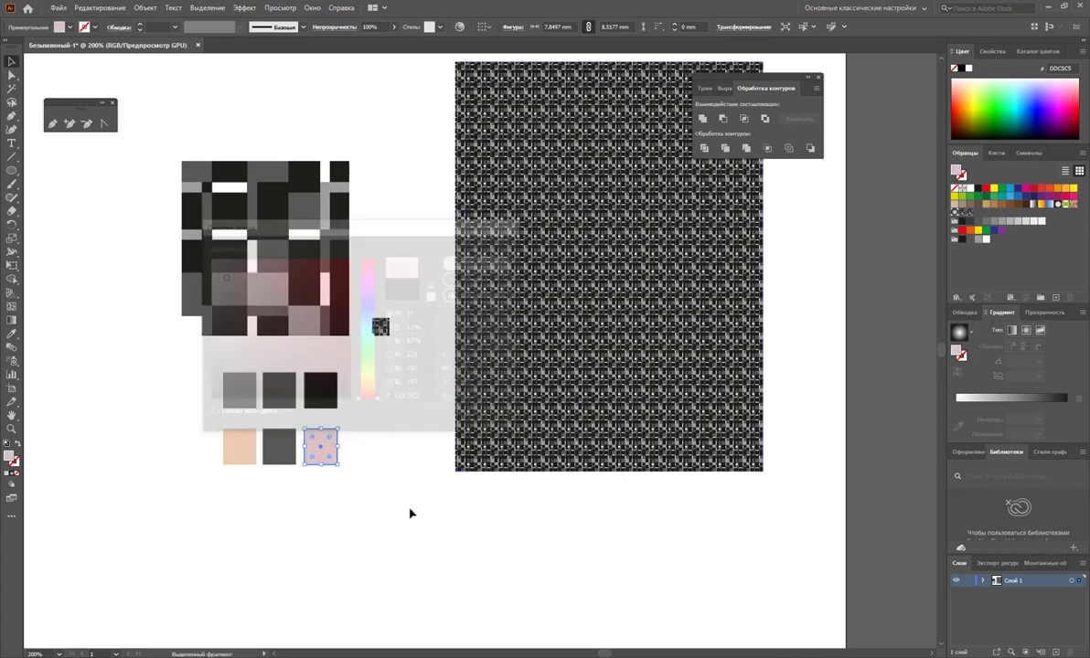
click(361, 513)
Fill the lower row's middle square with warm grey 99928F.
click(292, 456)
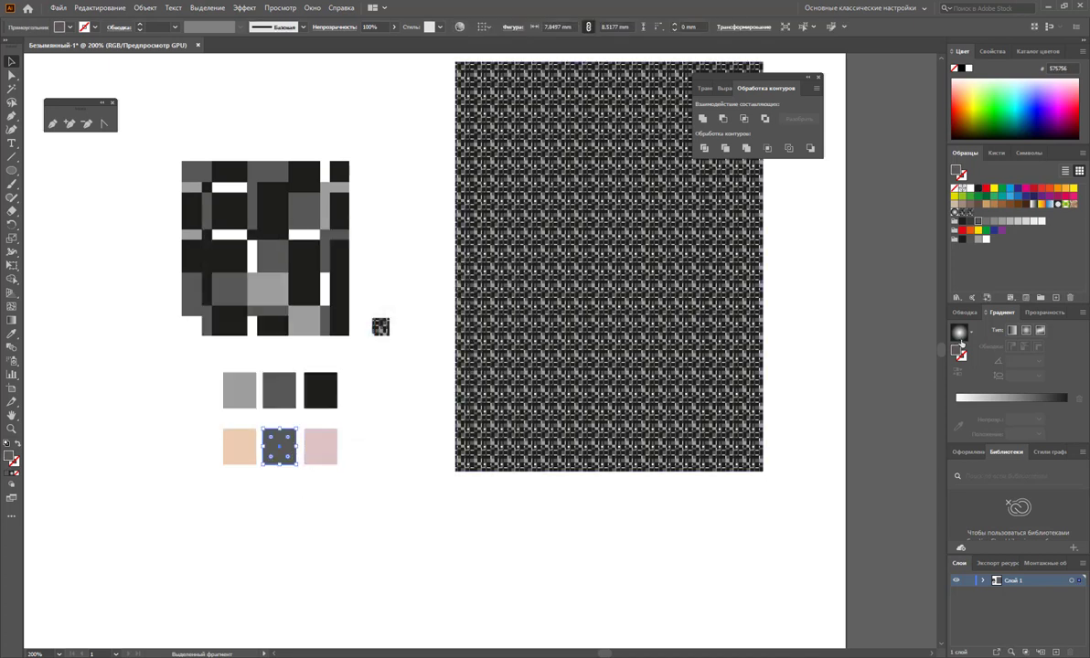
click(970, 209)
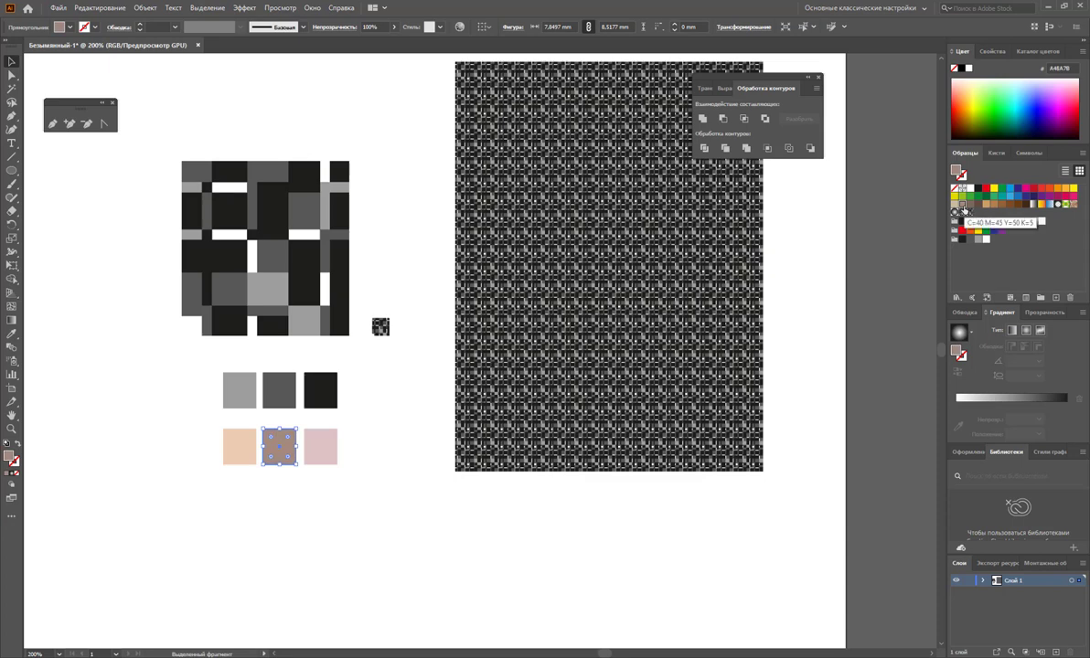
double_click(9, 456)
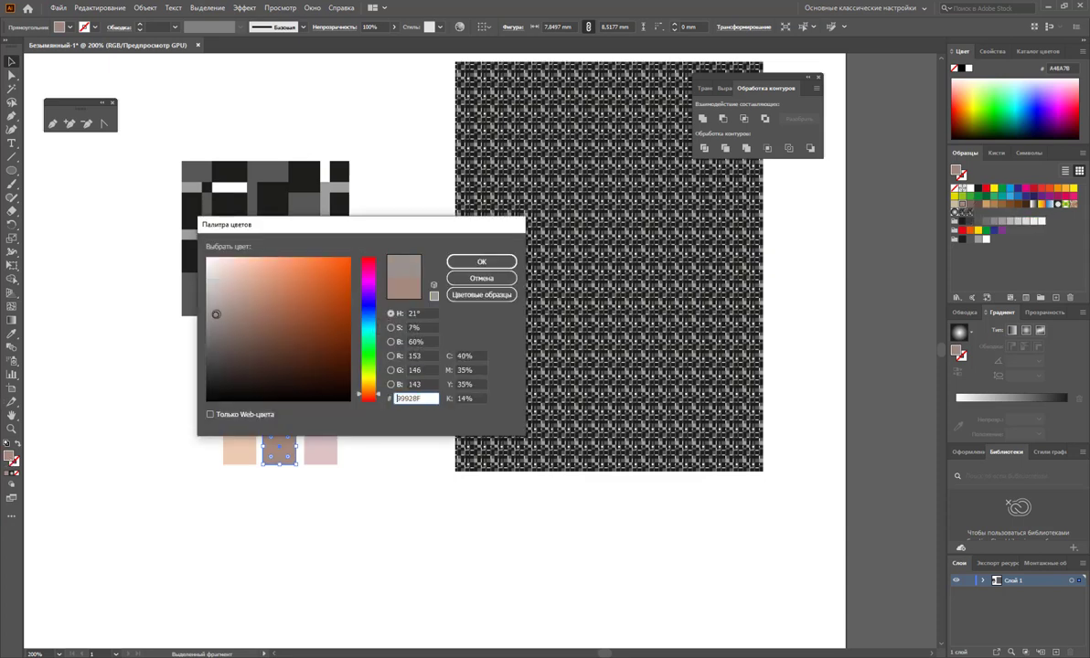
click(482, 262)
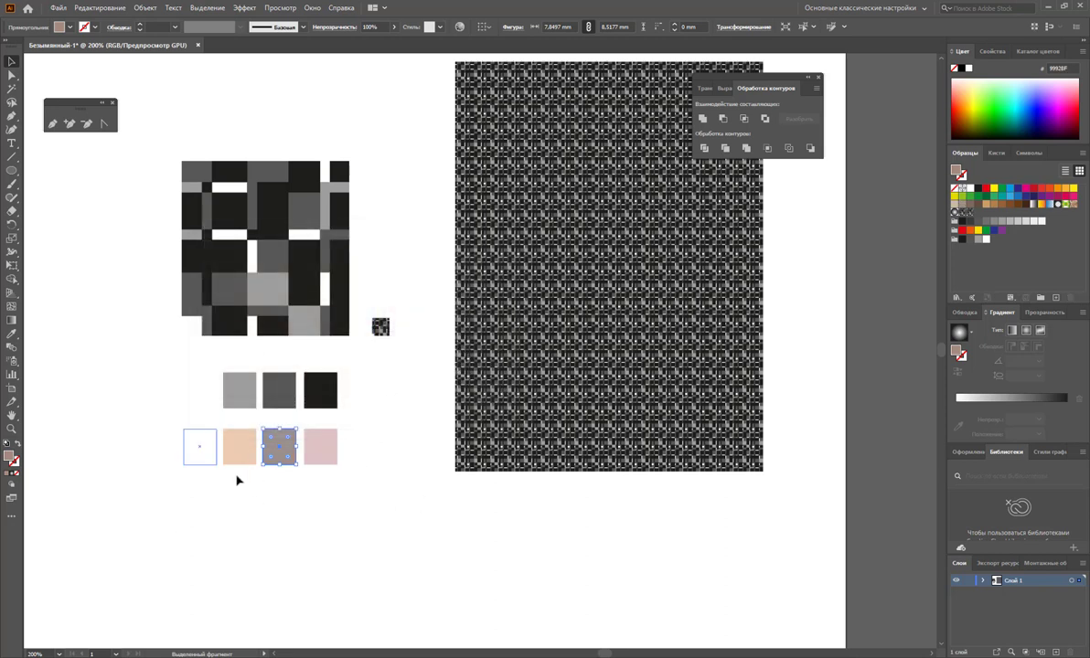
click(394, 518)
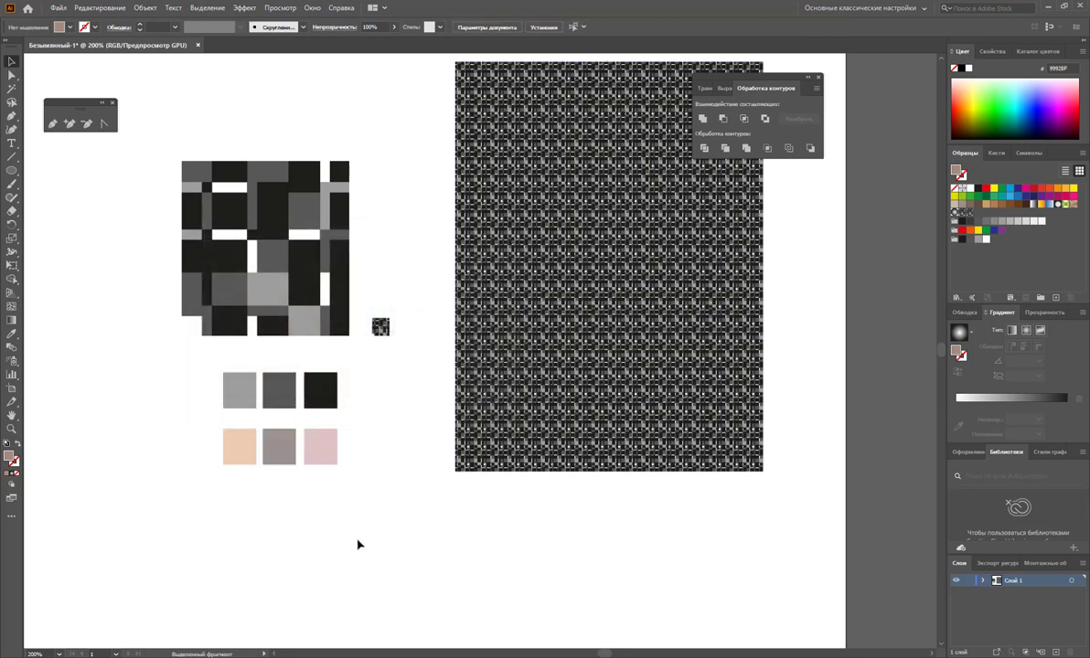
Soften the peach square to a paler peach shade.
click(240, 450)
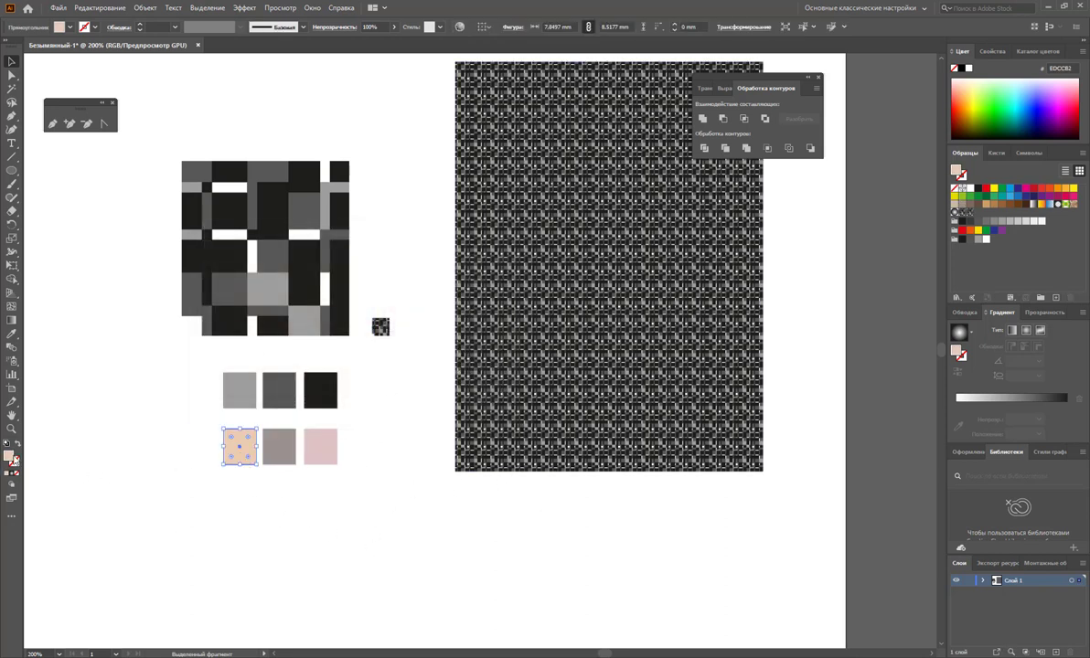
double_click(9, 455)
click(227, 274)
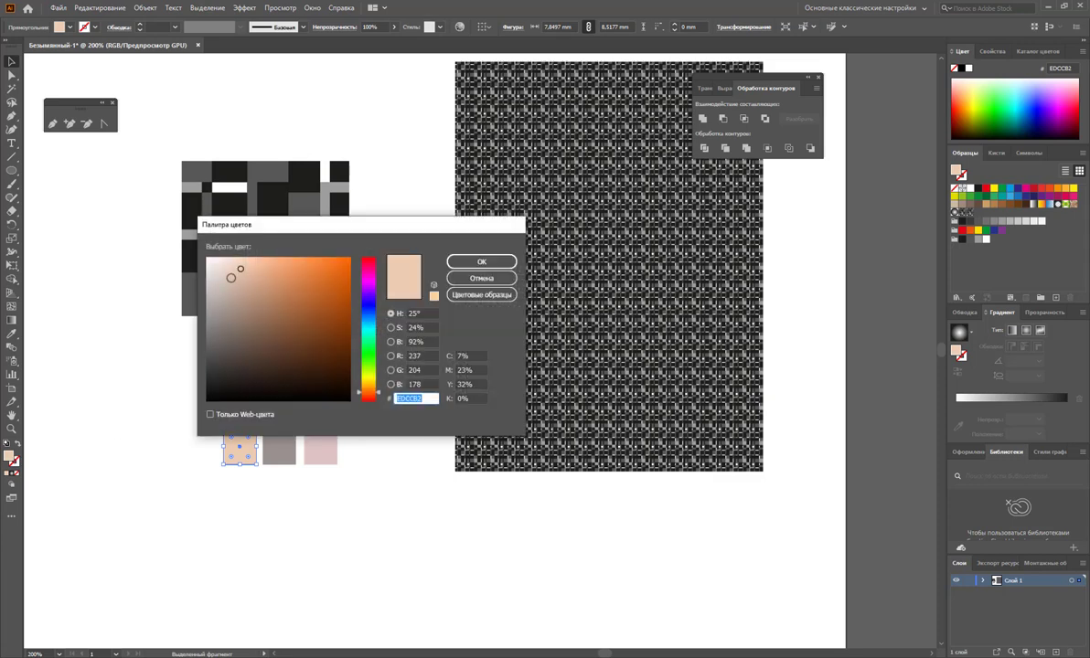
click(480, 263)
click(346, 508)
Set the left white square to off-white F9F5F2 and select all four pale squares.
drag(335, 478, 124, 449)
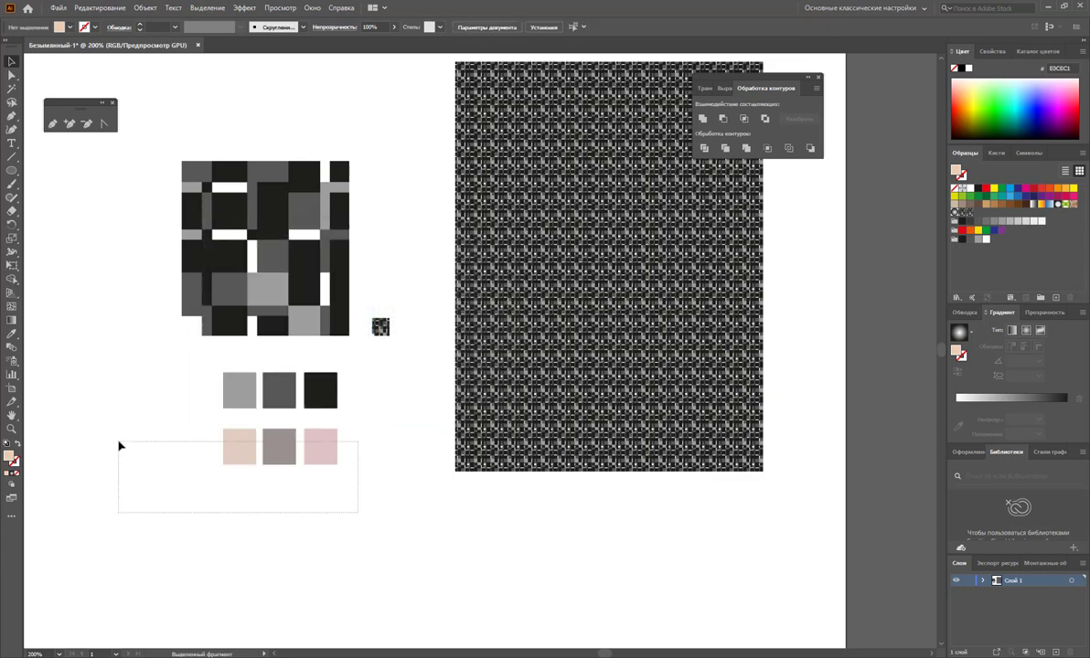
click(194, 450)
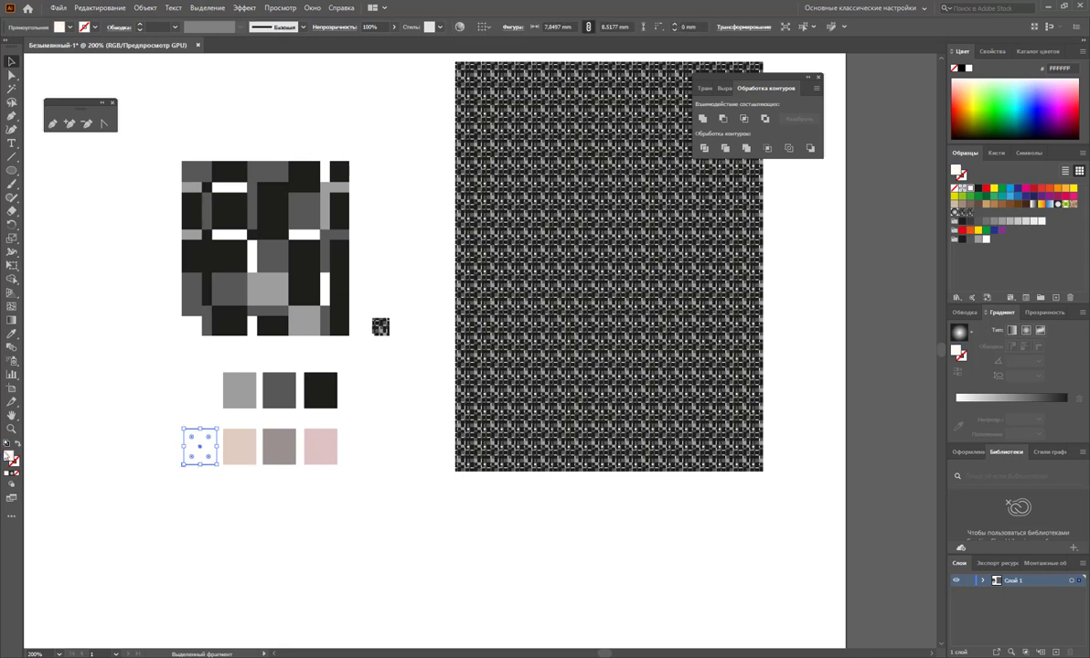
double_click(9, 454)
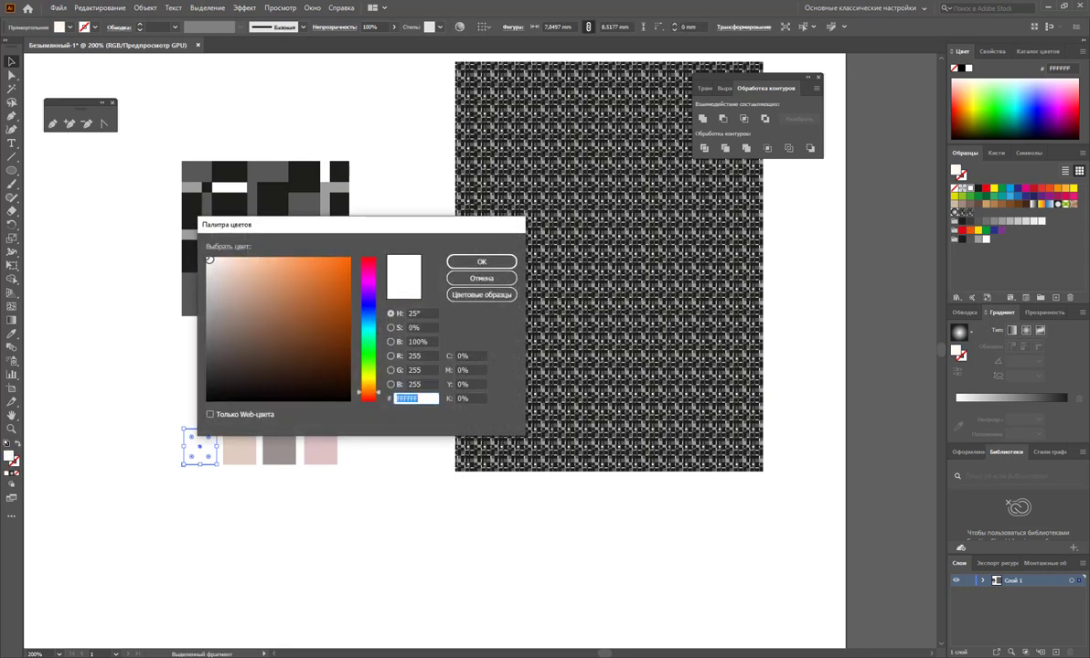
click(210, 264)
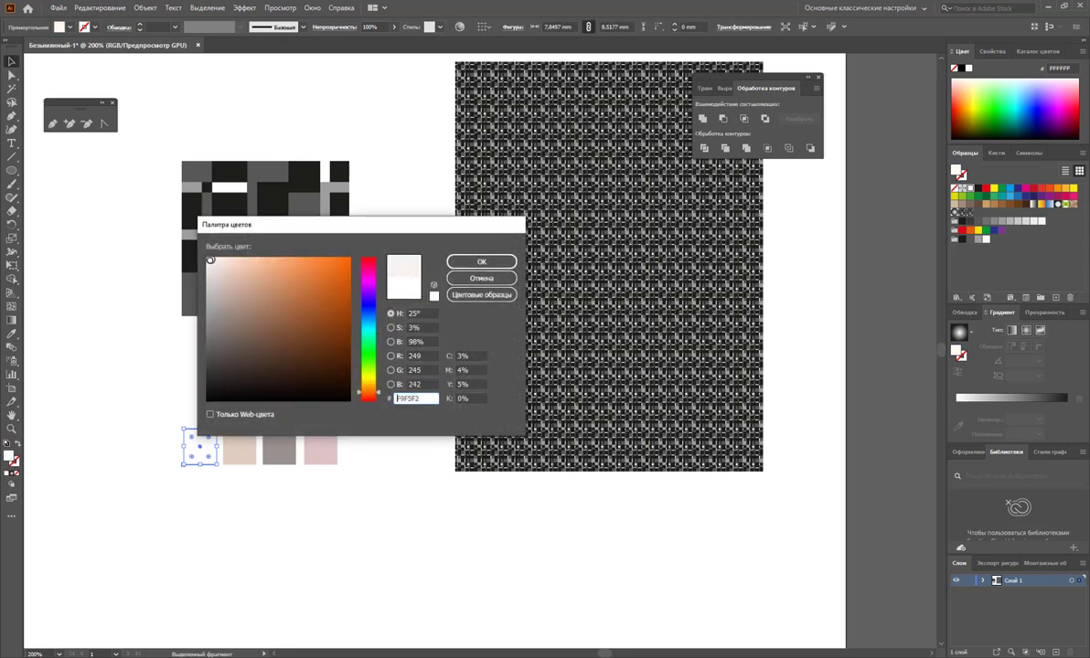
click(482, 261)
click(333, 543)
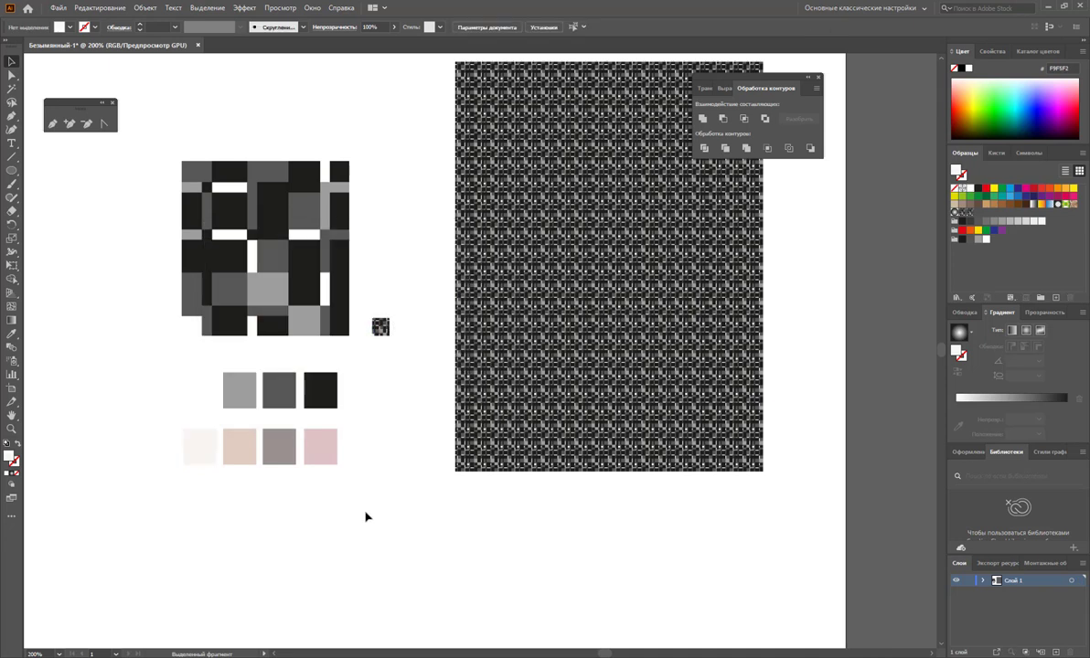
drag(366, 518, 187, 457)
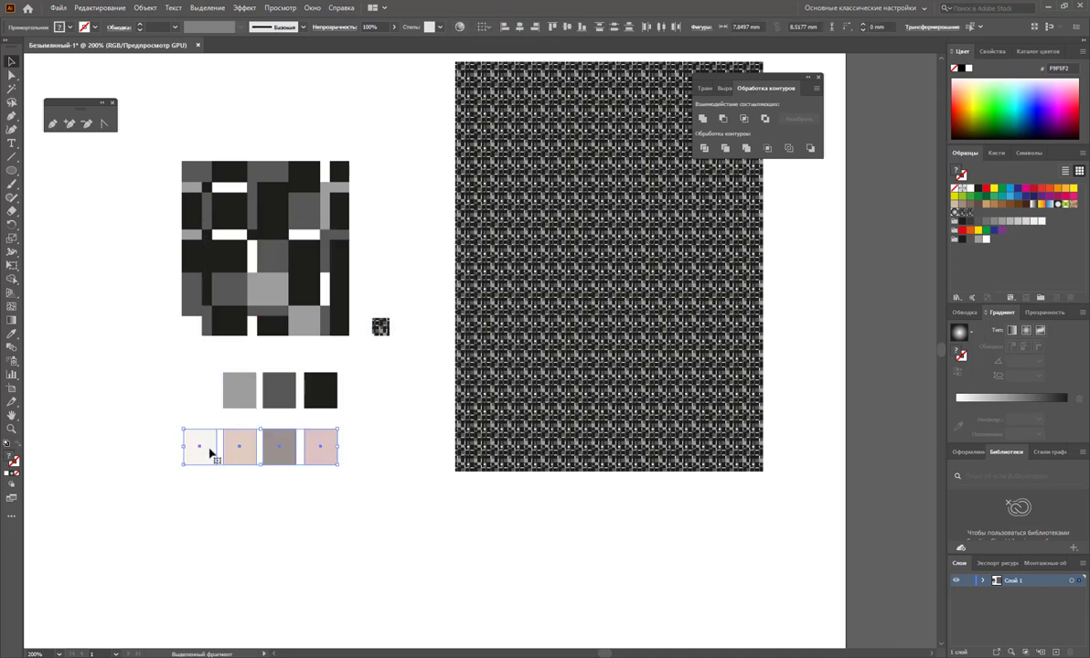
Save the four pale squares as a new colour group and zoom out to the whole artboard.
click(1040, 298)
click(567, 375)
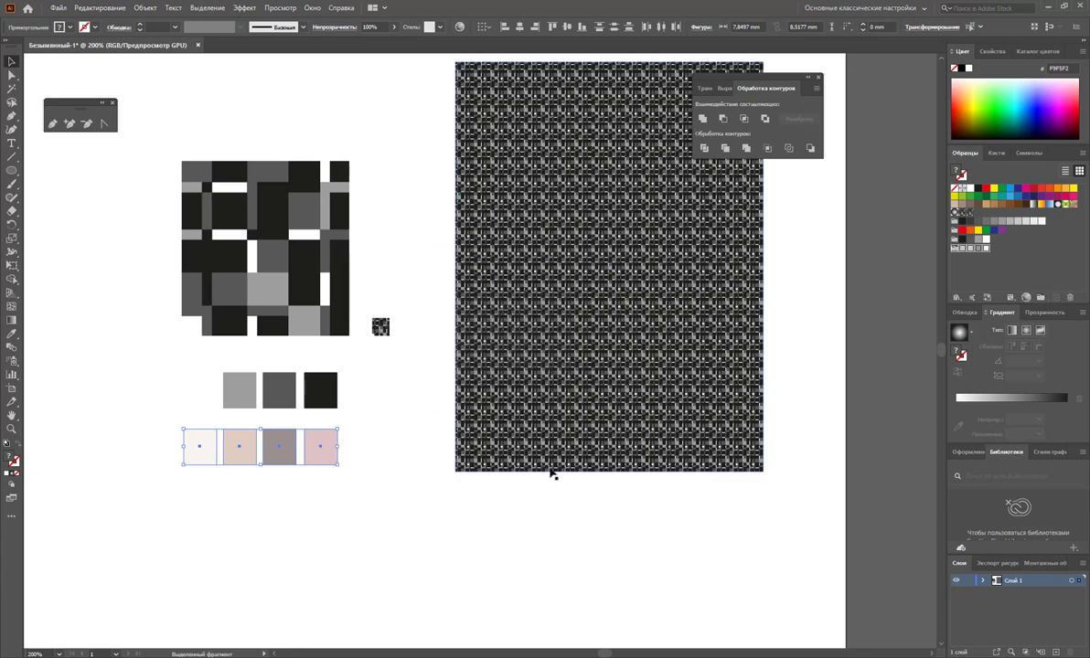
click(552, 489)
alt+click(517, 324)
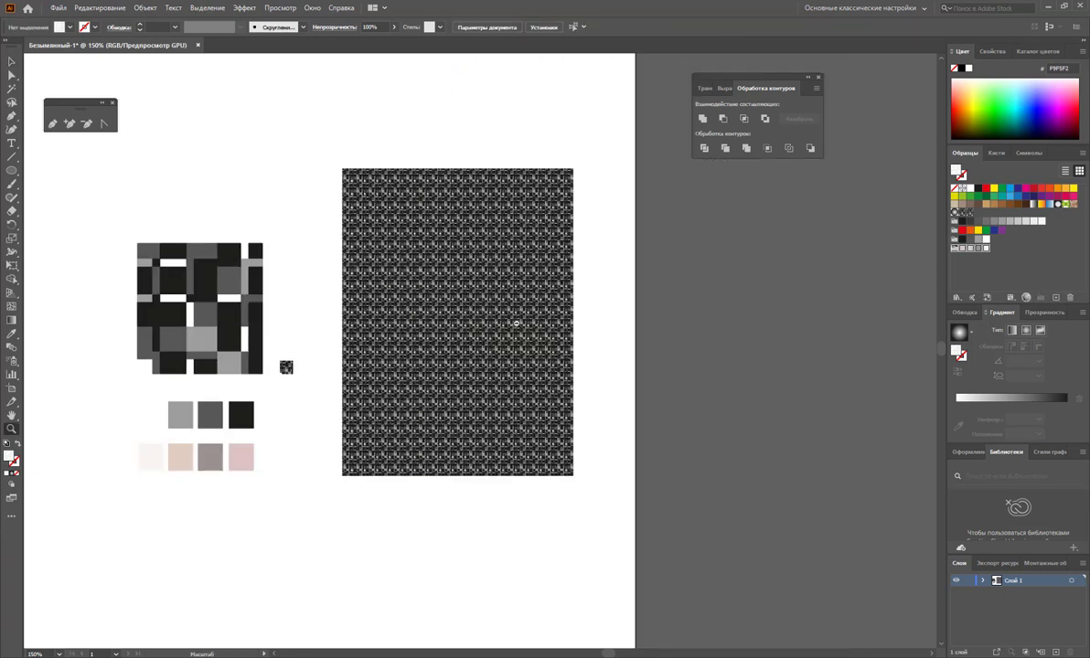
alt+click(214, 385)
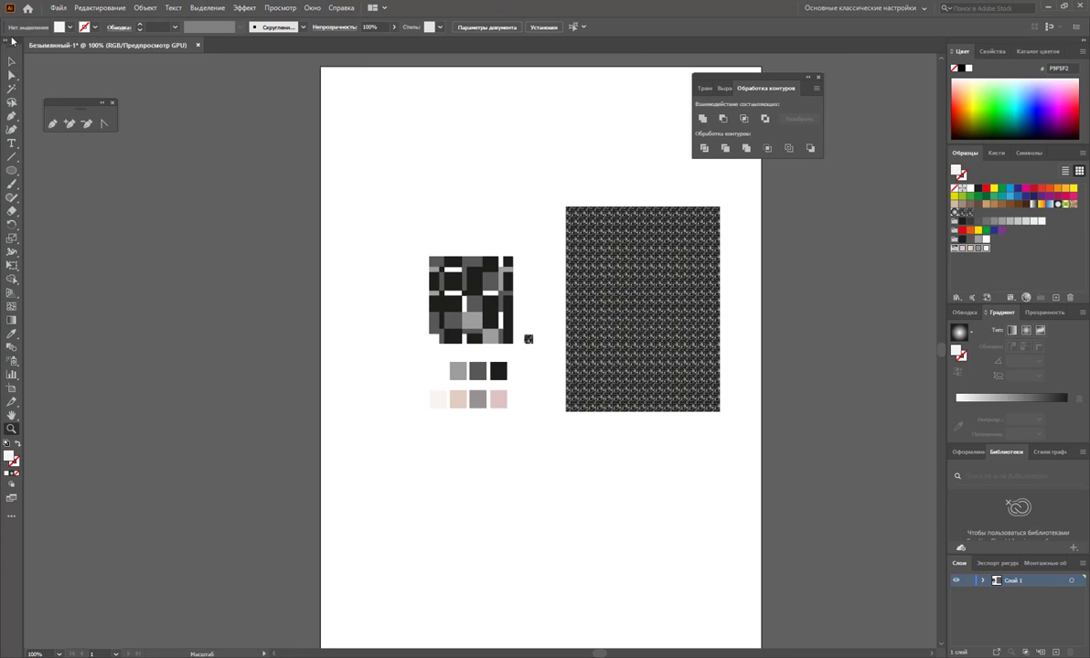
Move all artwork up, close Pathfinder, and duplicate the plaid rectangle below the original.
click(11, 60)
drag(383, 152, 689, 448)
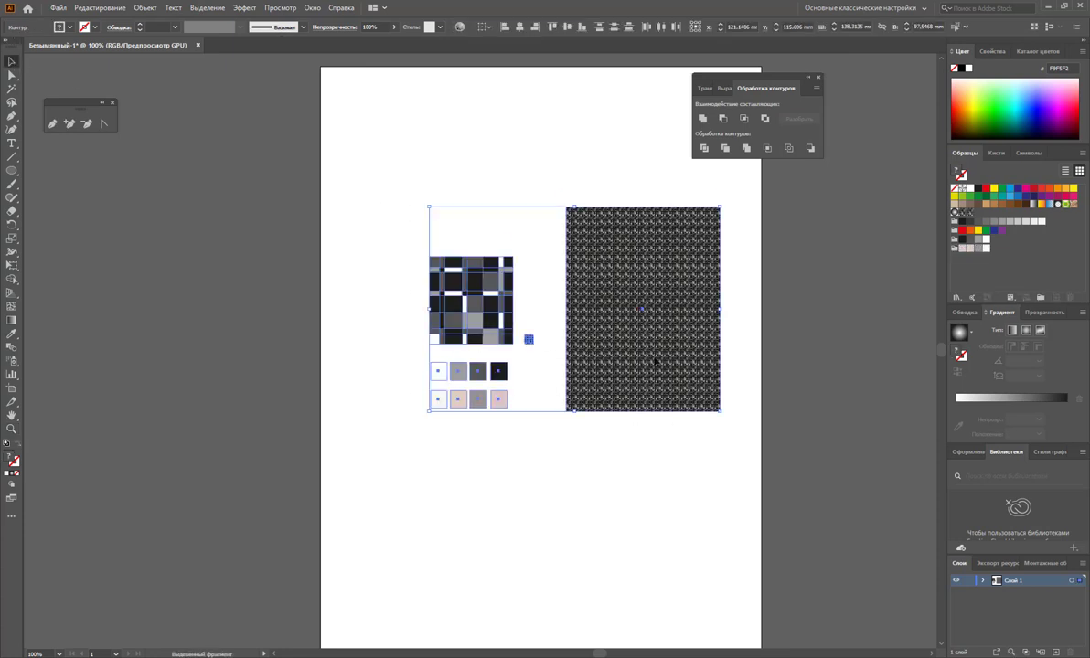
drag(655, 362, 630, 258)
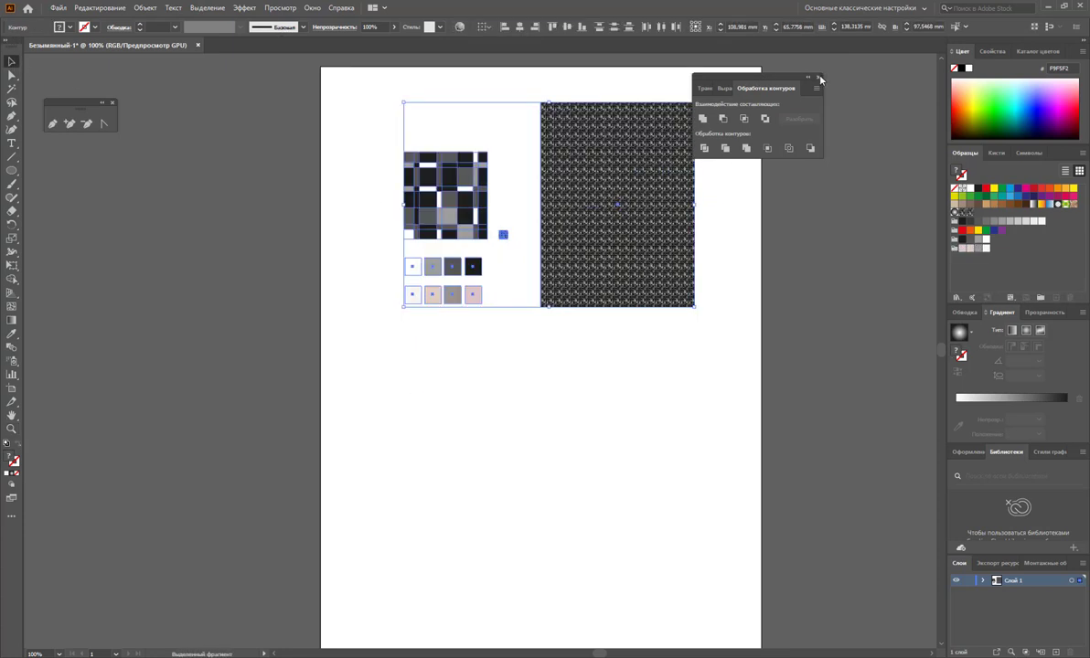
click(820, 78)
click(756, 216)
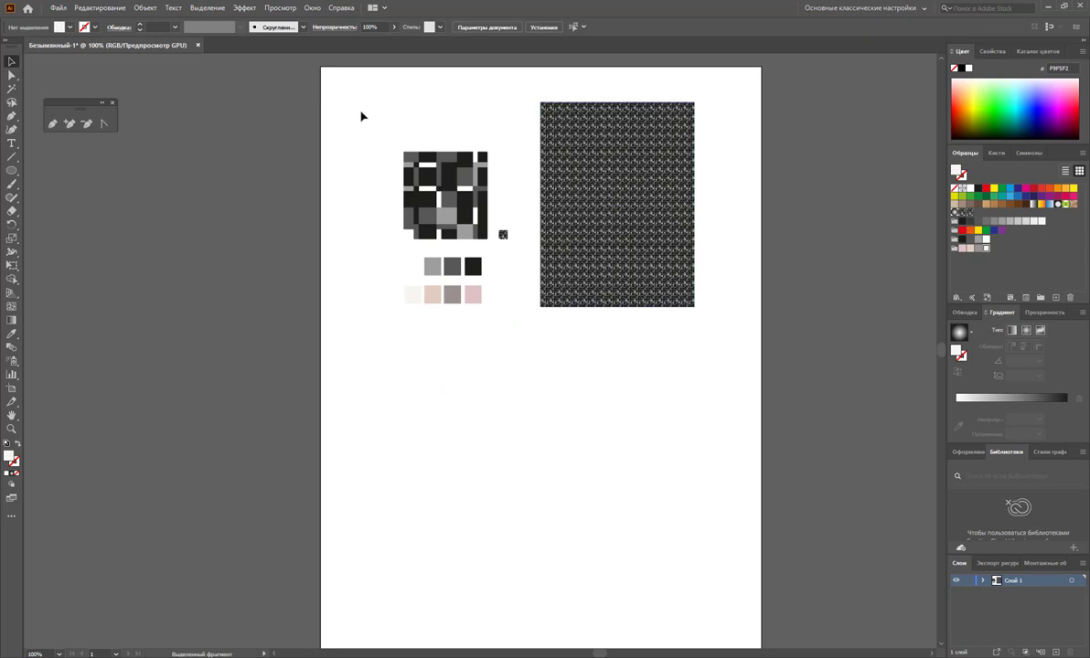
drag(364, 112, 475, 212)
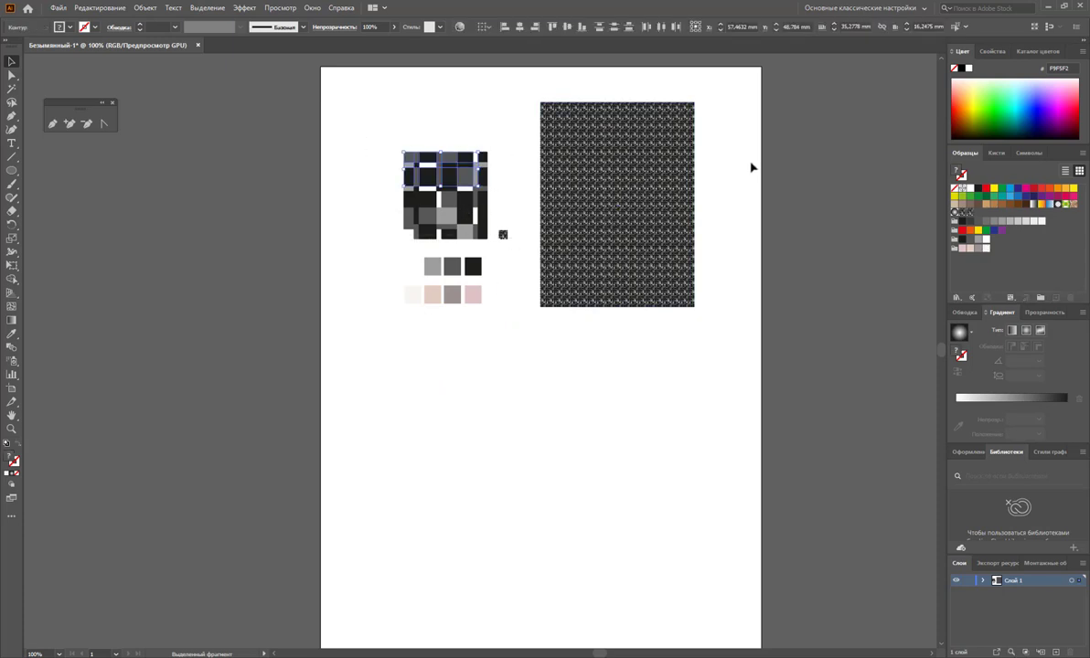
drag(622, 200, 616, 409)
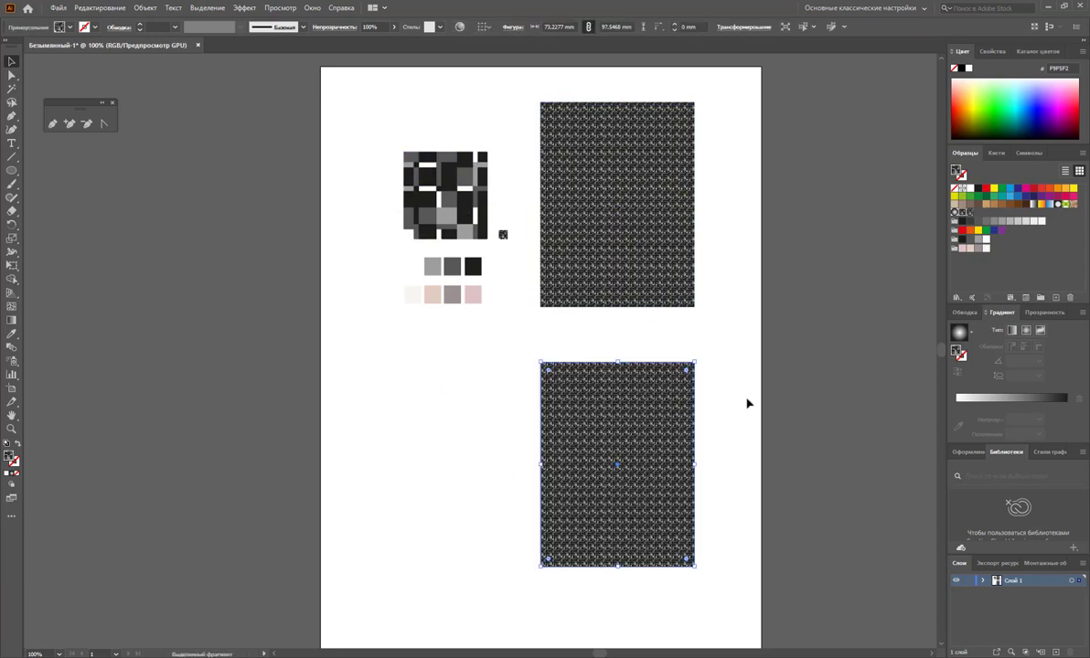
In Recolor Artwork, apply the pale pink colour group (Цветовая группа 2) to the lower rectangle.
click(460, 27)
drag(599, 151, 370, 110)
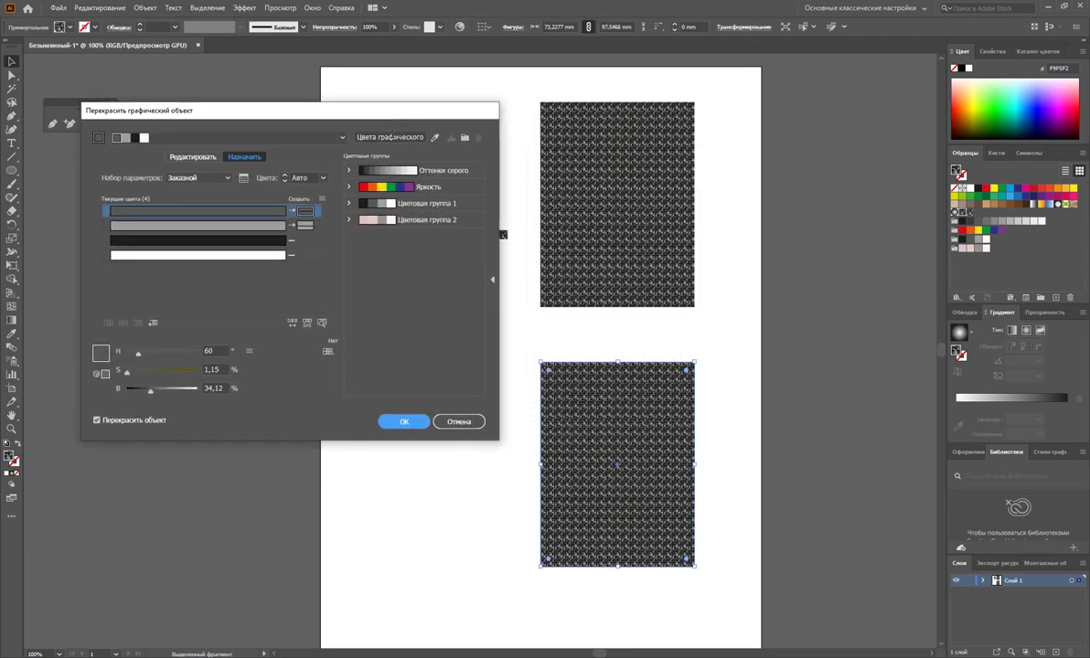
click(362, 218)
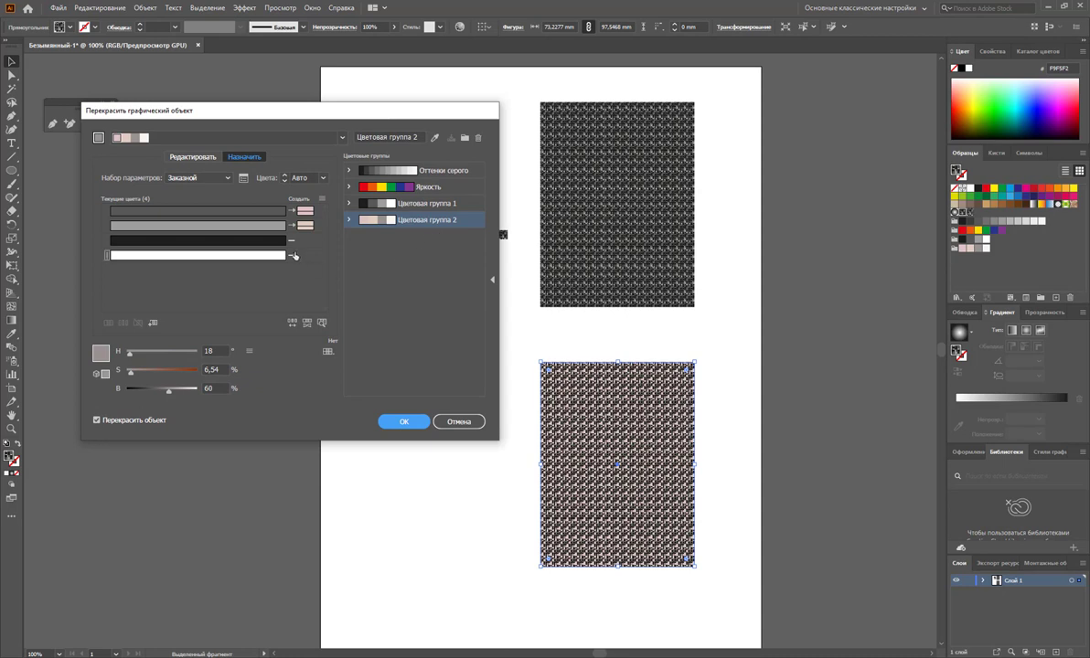
mouse_move(293, 256)
mouse_down()
mouse_move(287, 228)
mouse_move(287, 240)
mouse_up()
click(300, 294)
click(300, 292)
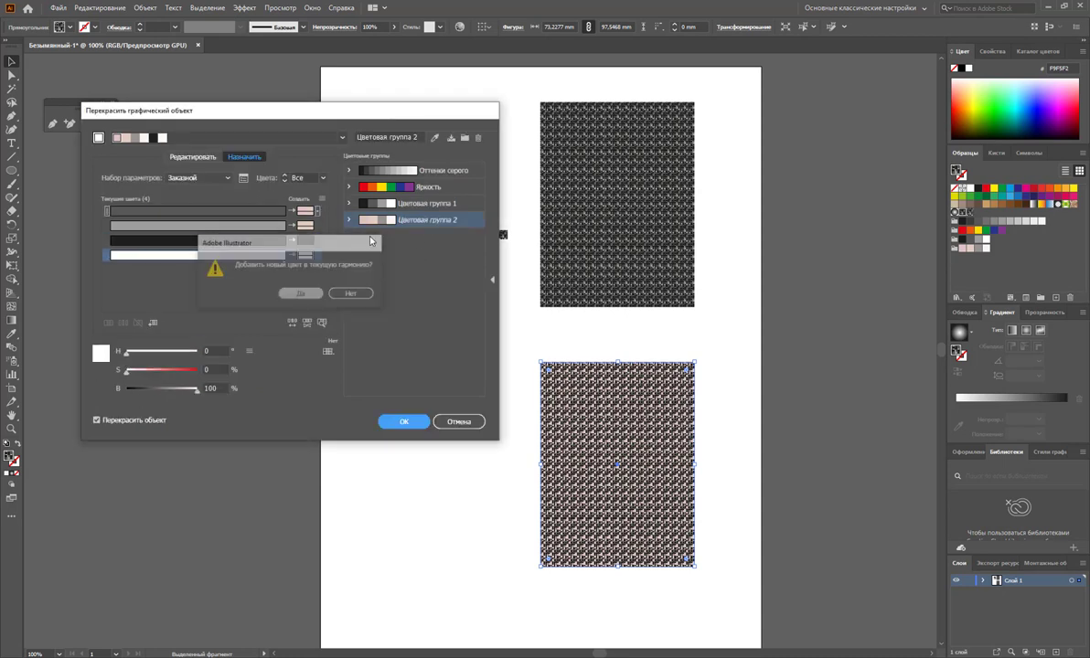
click(375, 203)
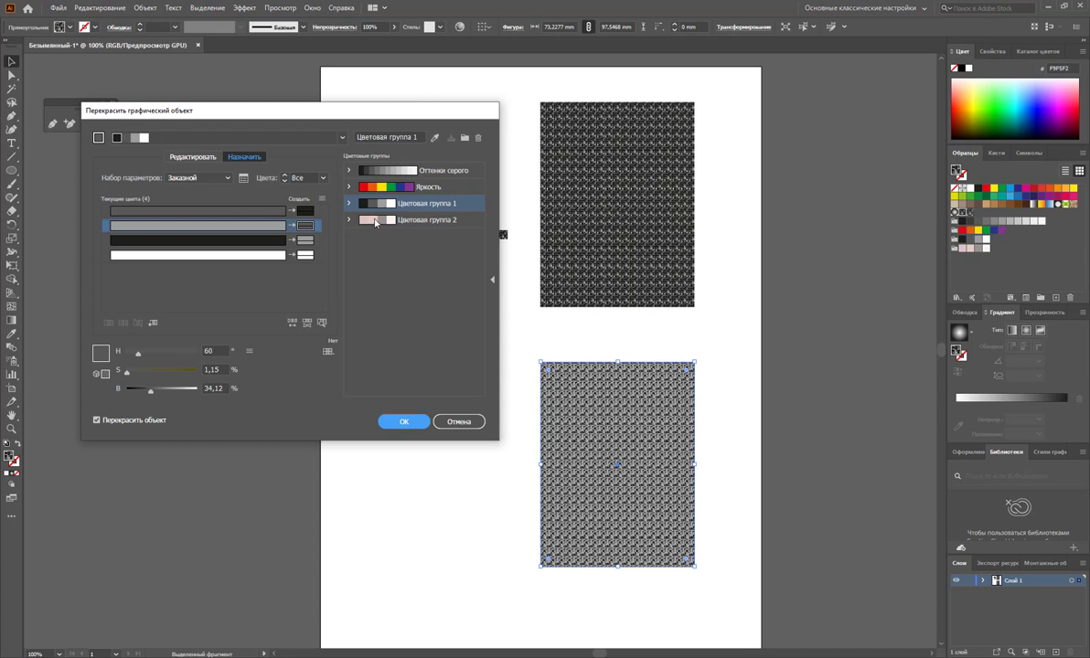
click(375, 222)
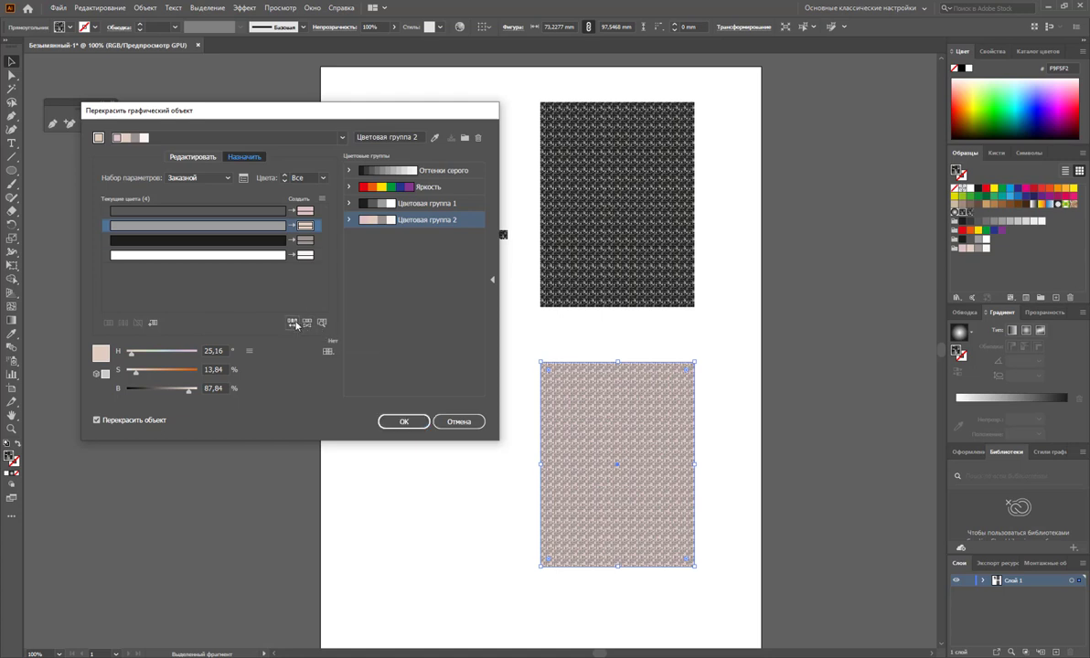
Randomize the pink colour assignments several times until the plaid looks right.
click(293, 323)
click(294, 322)
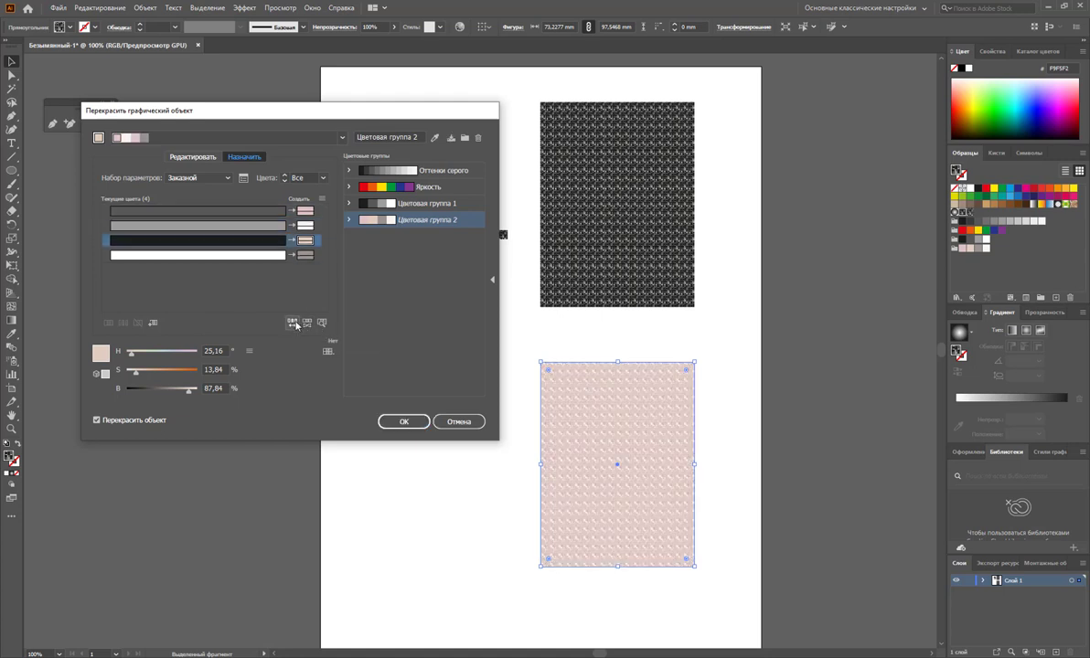
click(294, 322)
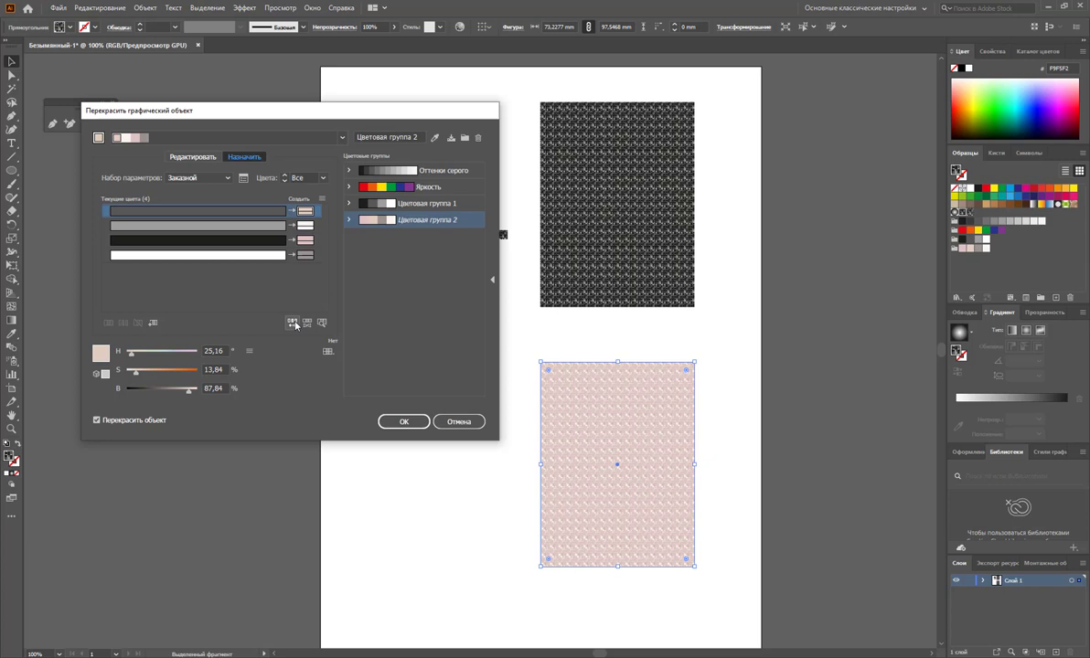
click(294, 323)
click(293, 323)
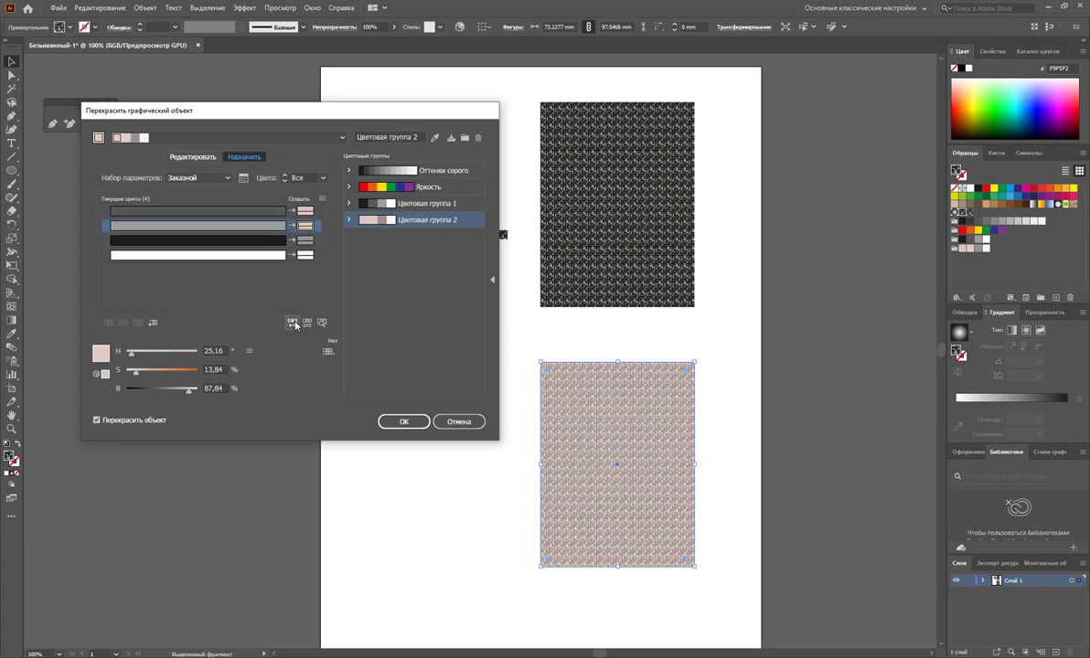
click(293, 323)
click(294, 323)
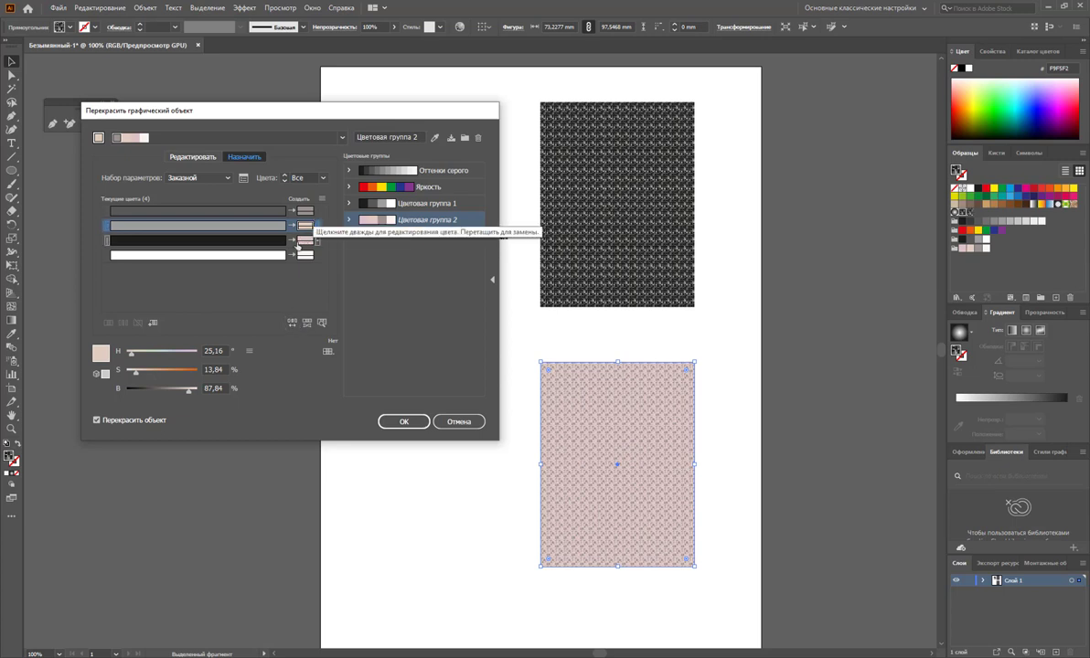
Lighten black's replacement colour to F9EAEA, apply the recolouring and save the colour group.
click(305, 241)
double_click(305, 241)
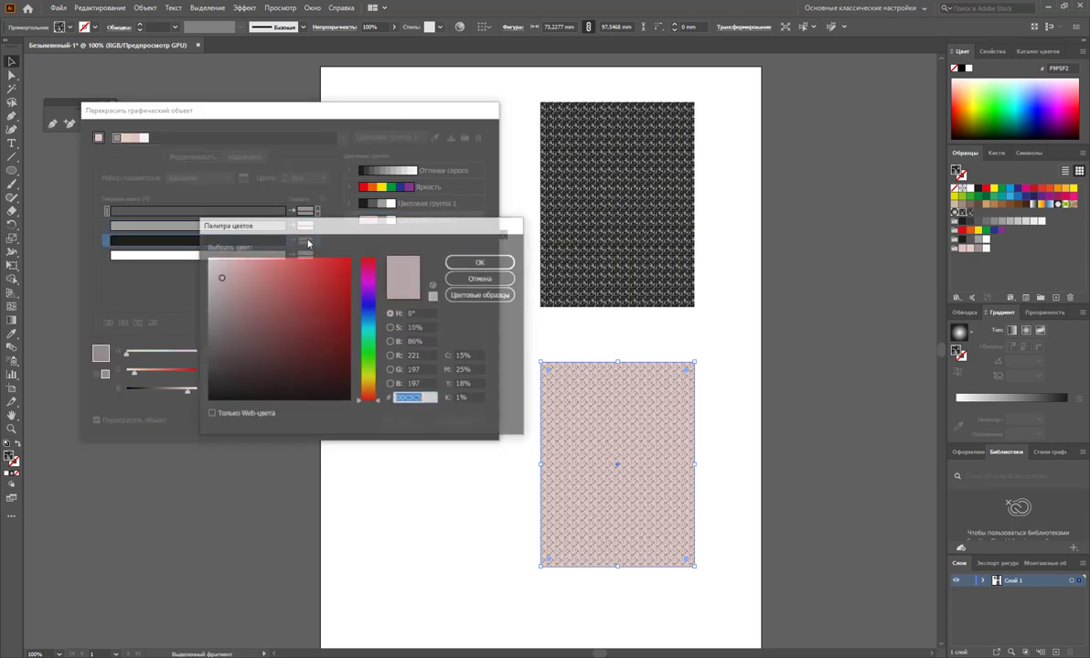
click(215, 264)
click(214, 261)
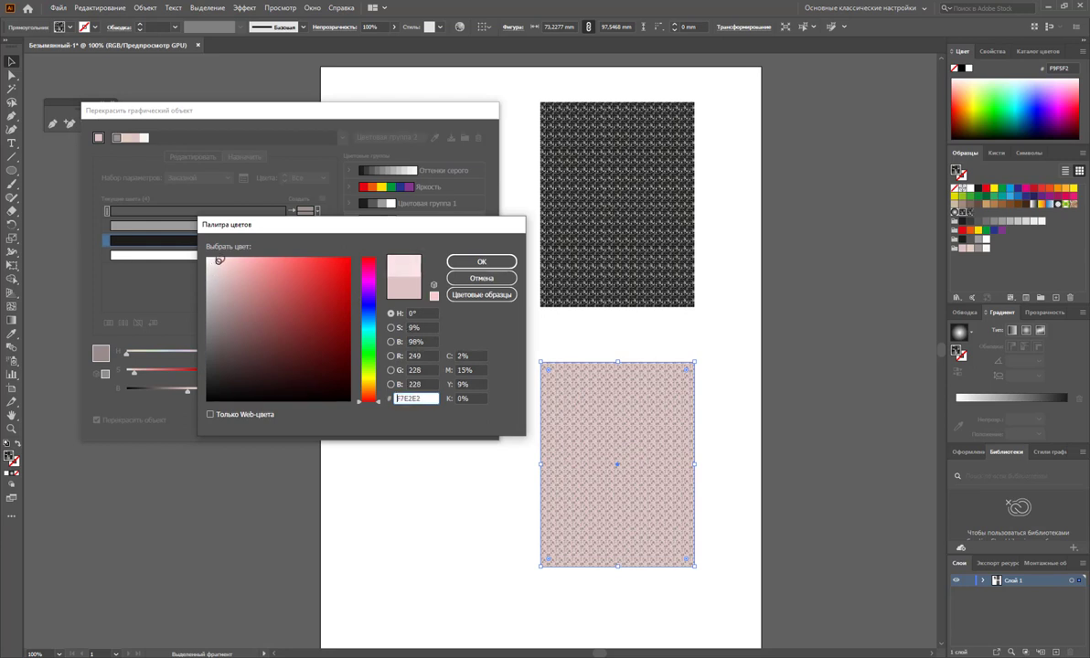
click(475, 262)
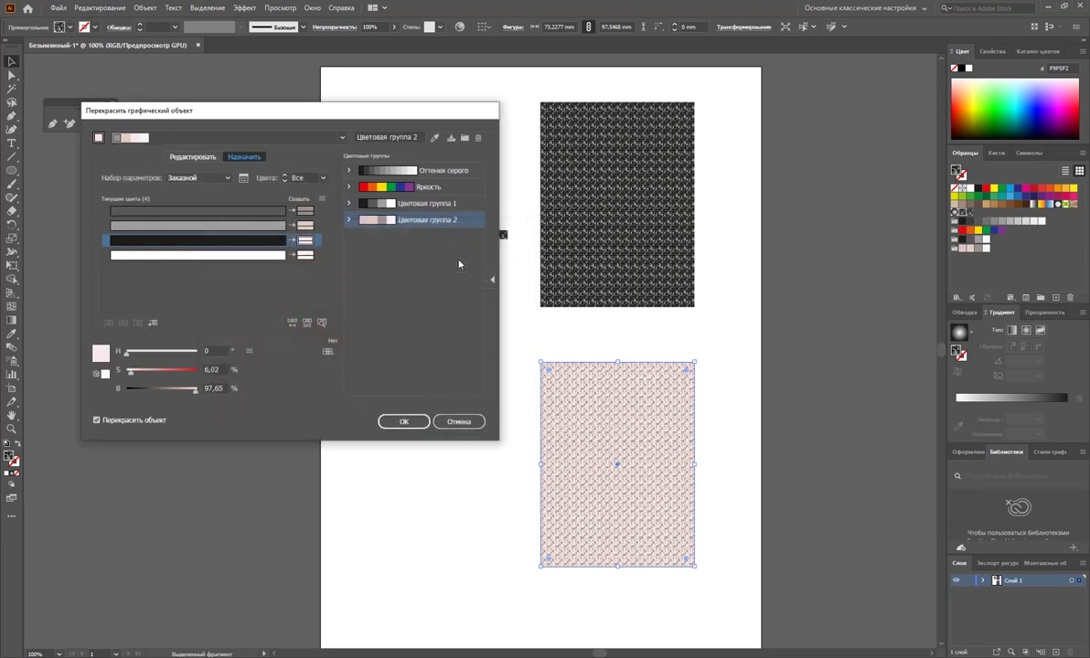
click(406, 426)
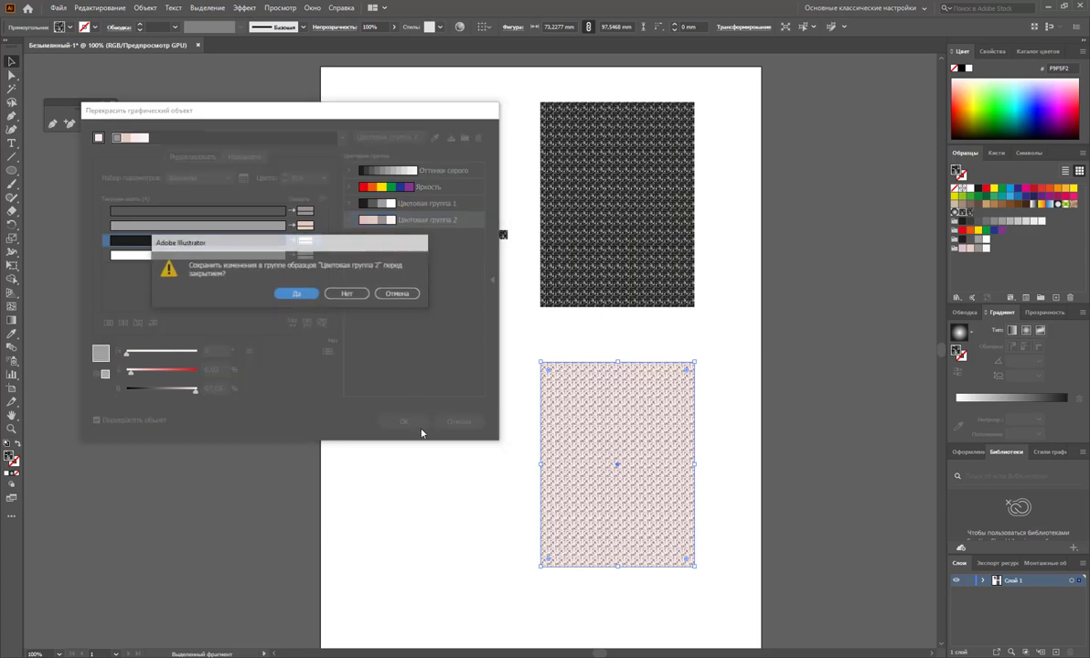
click(298, 293)
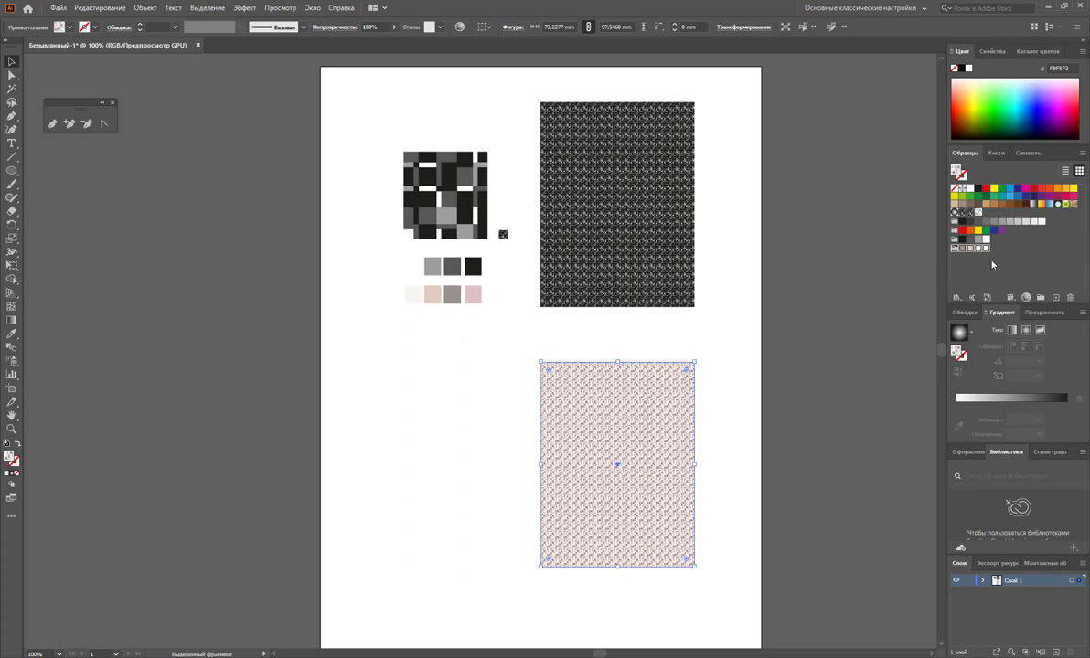
Enlarge the small pink plaid tile below the grey tile, then deselect it.
click(470, 432)
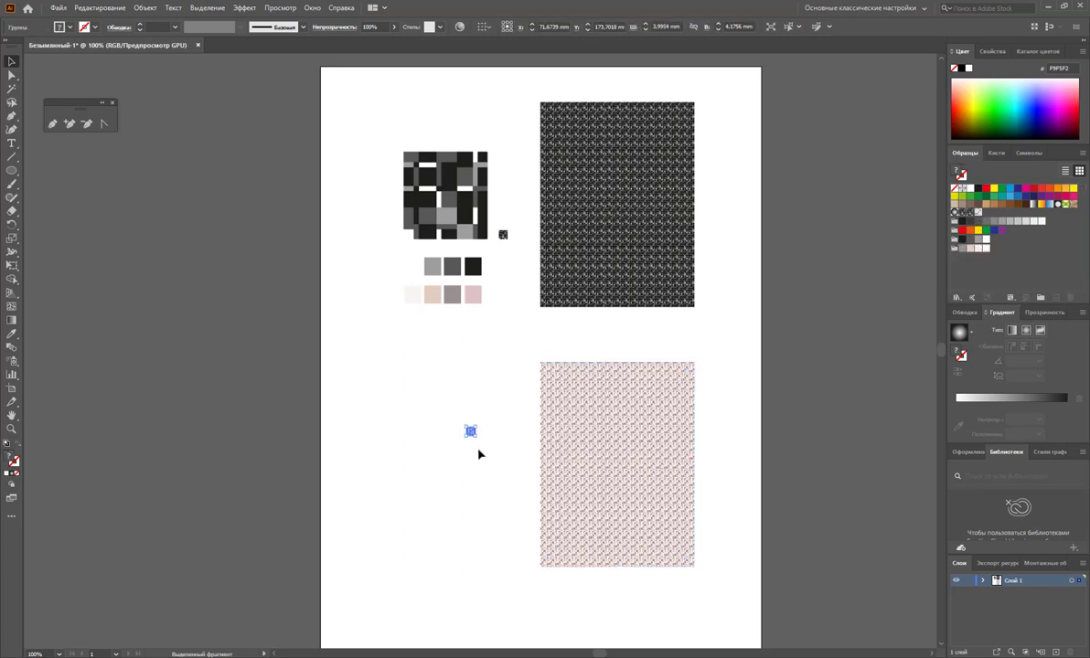
mouse_move(470, 432)
mouse_down()
mouse_move(495, 430)
mouse_move(398, 376)
mouse_move(483, 485)
mouse_move(469, 504)
mouse_up()
click(469, 504)
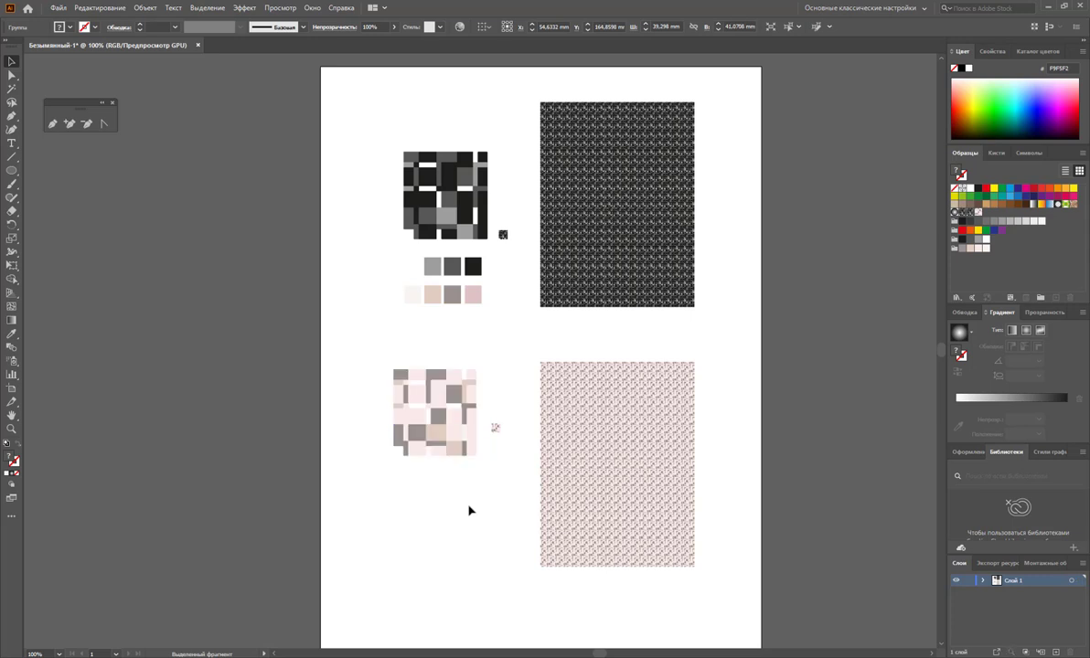